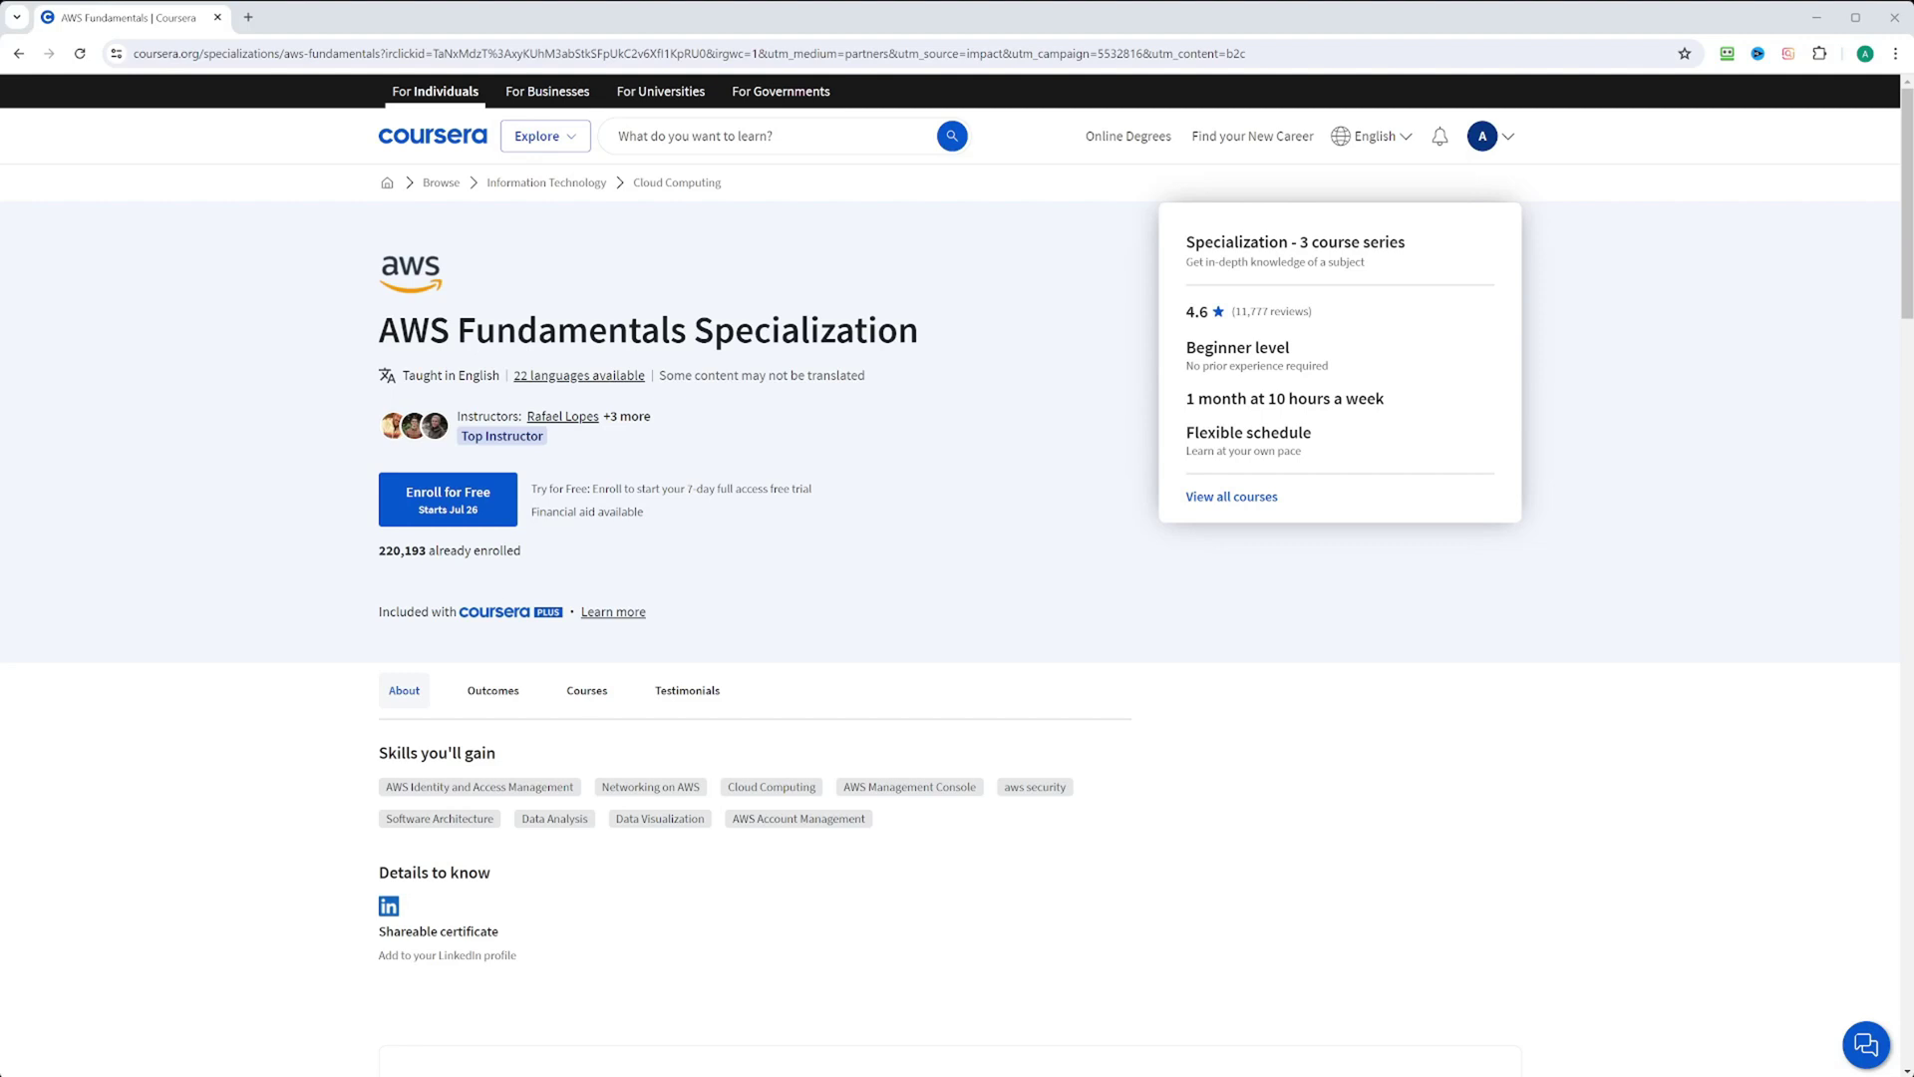
Step: Review the AWS Fundamentals Specialization page on Coursera, including its skills, certificate, course series and testimonials
scroll(758, 599, "down", 3)
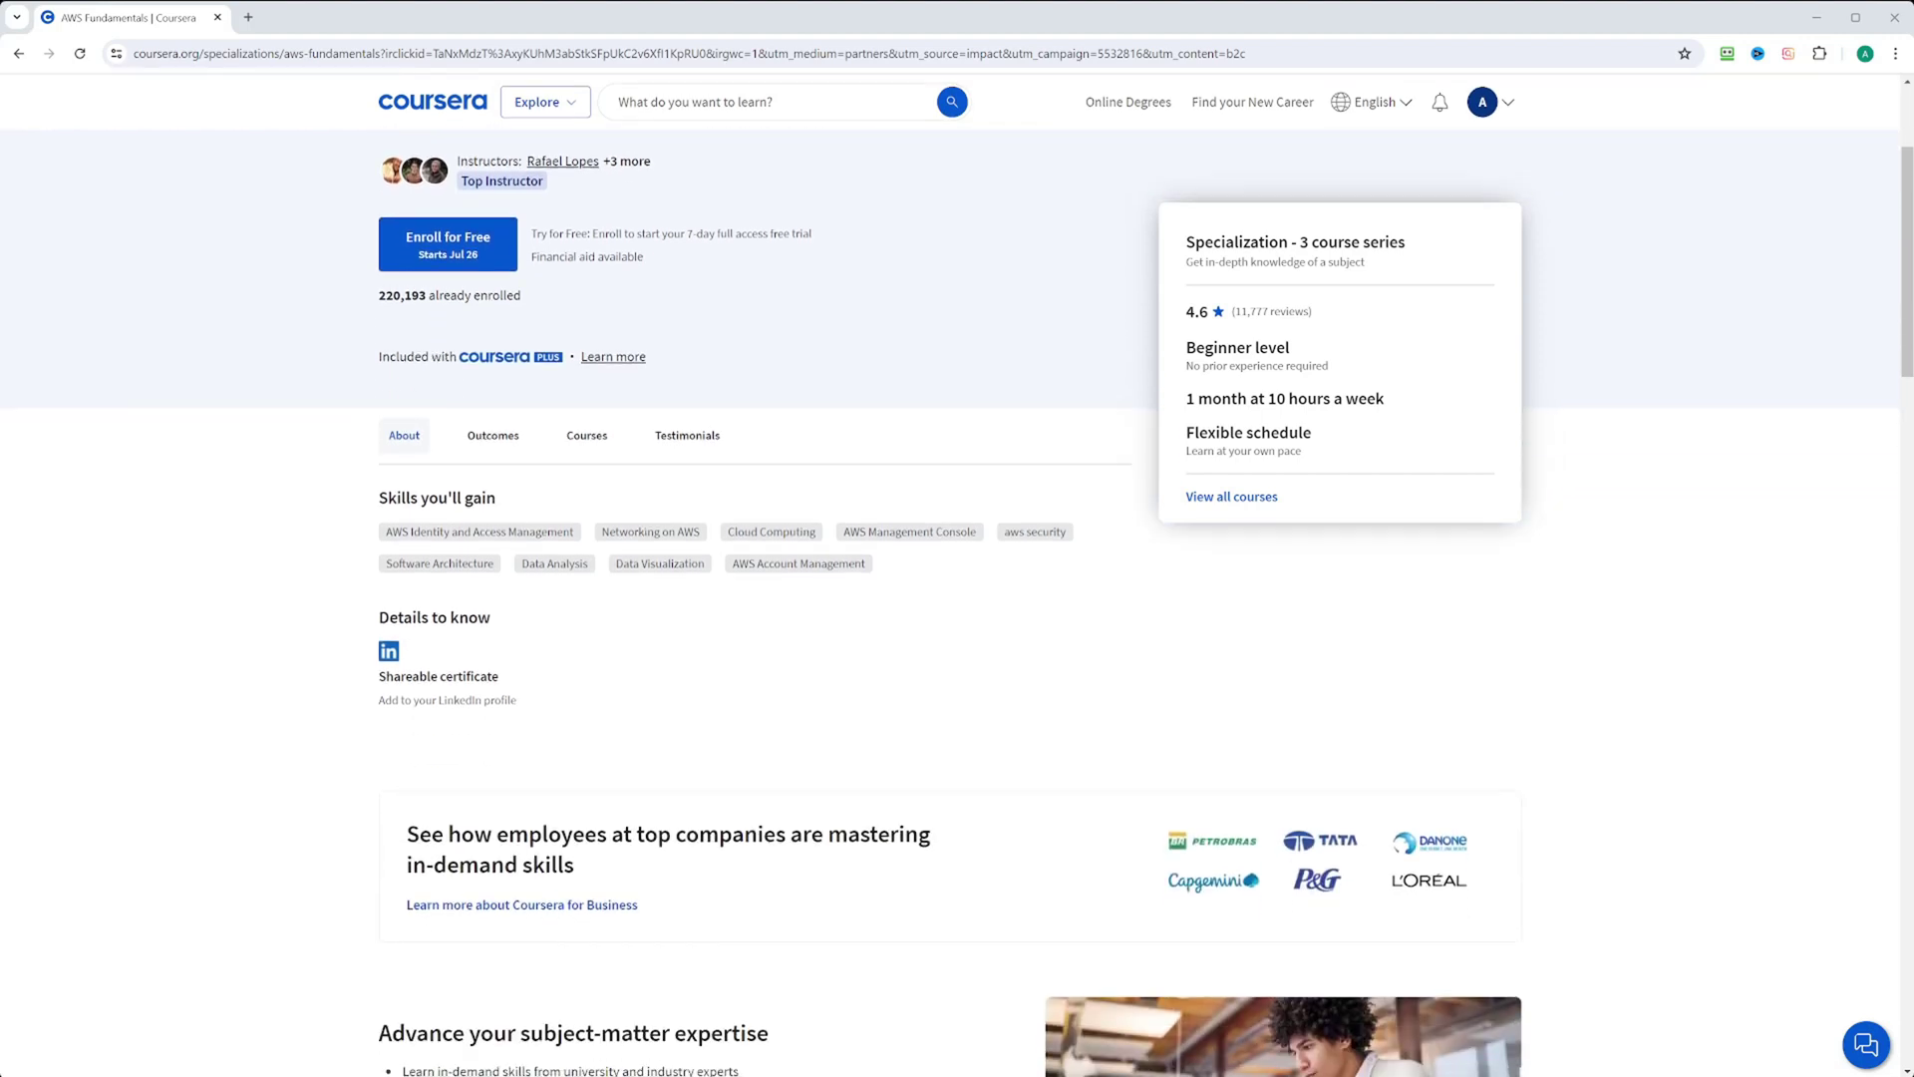
scroll(957, 599, "down", 3)
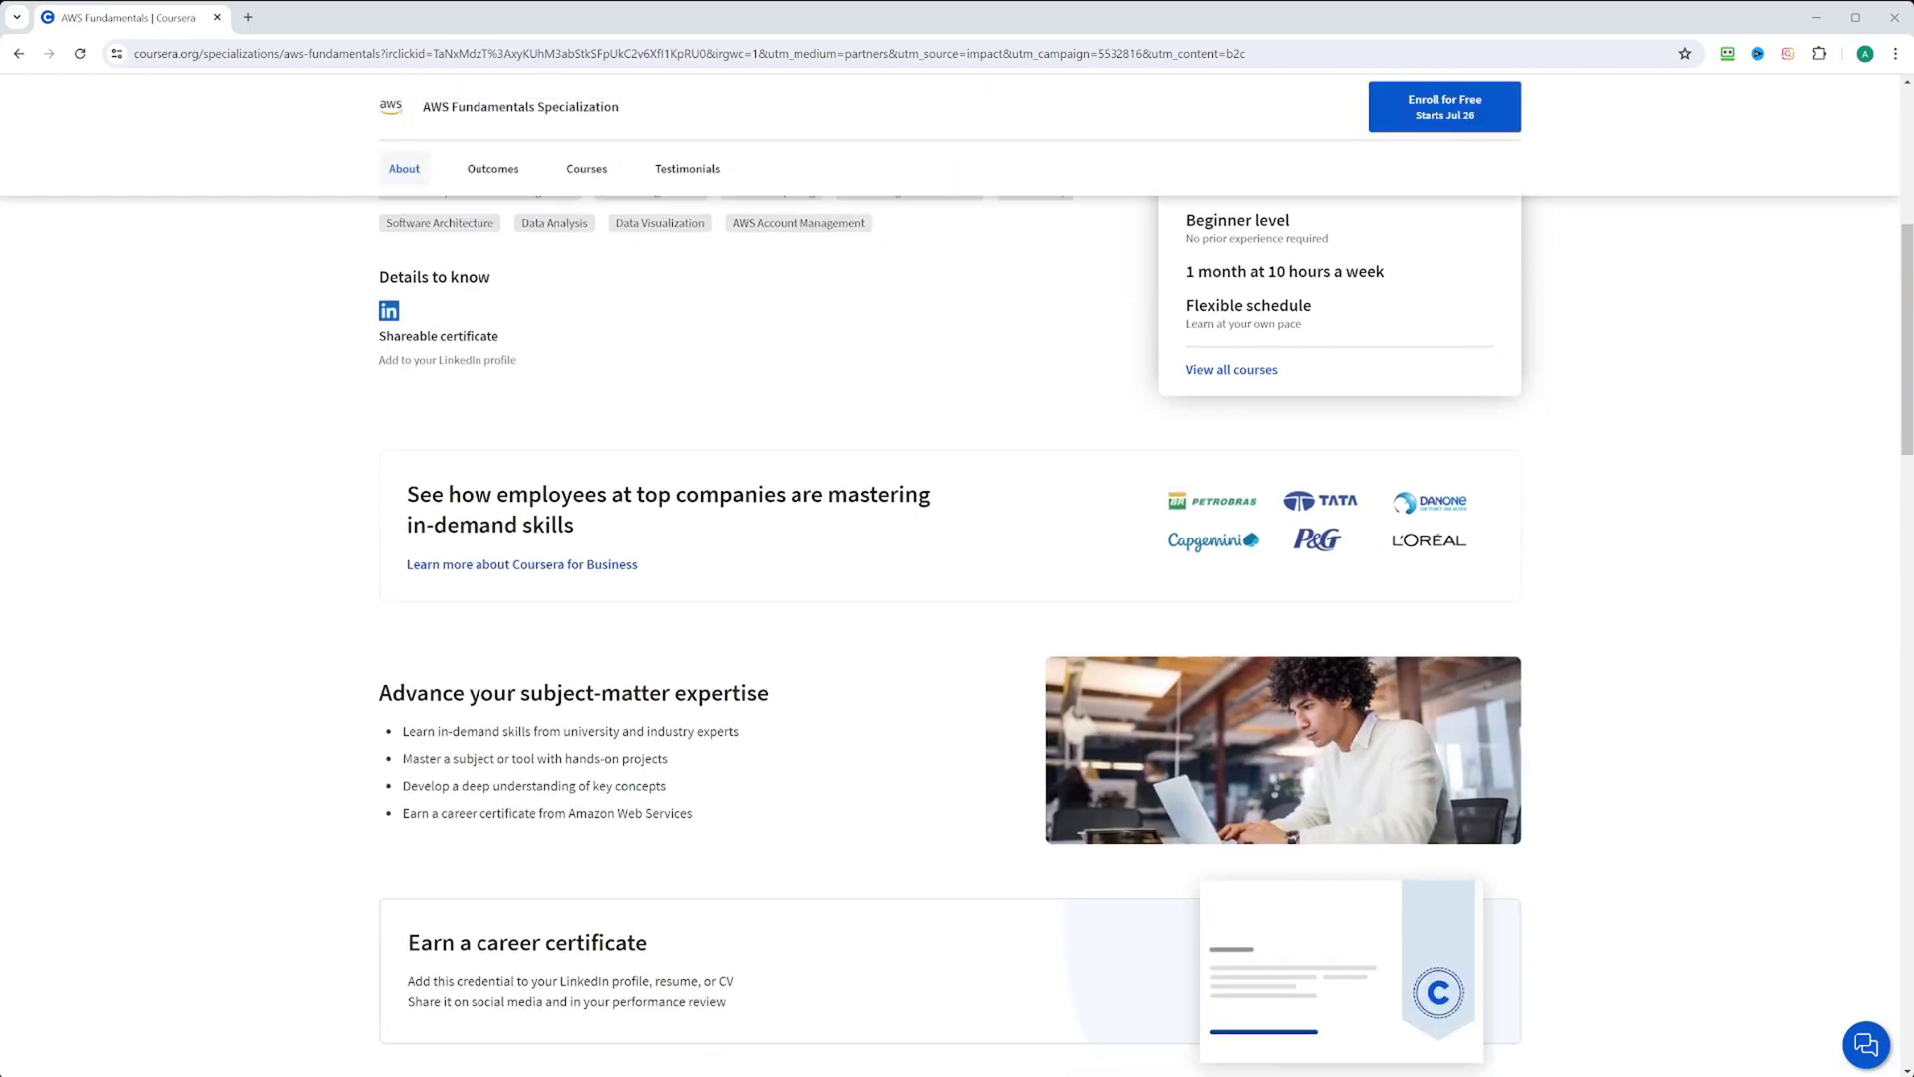
scroll(958, 628, "down", 2)
scroll(957, 629, "down", 3)
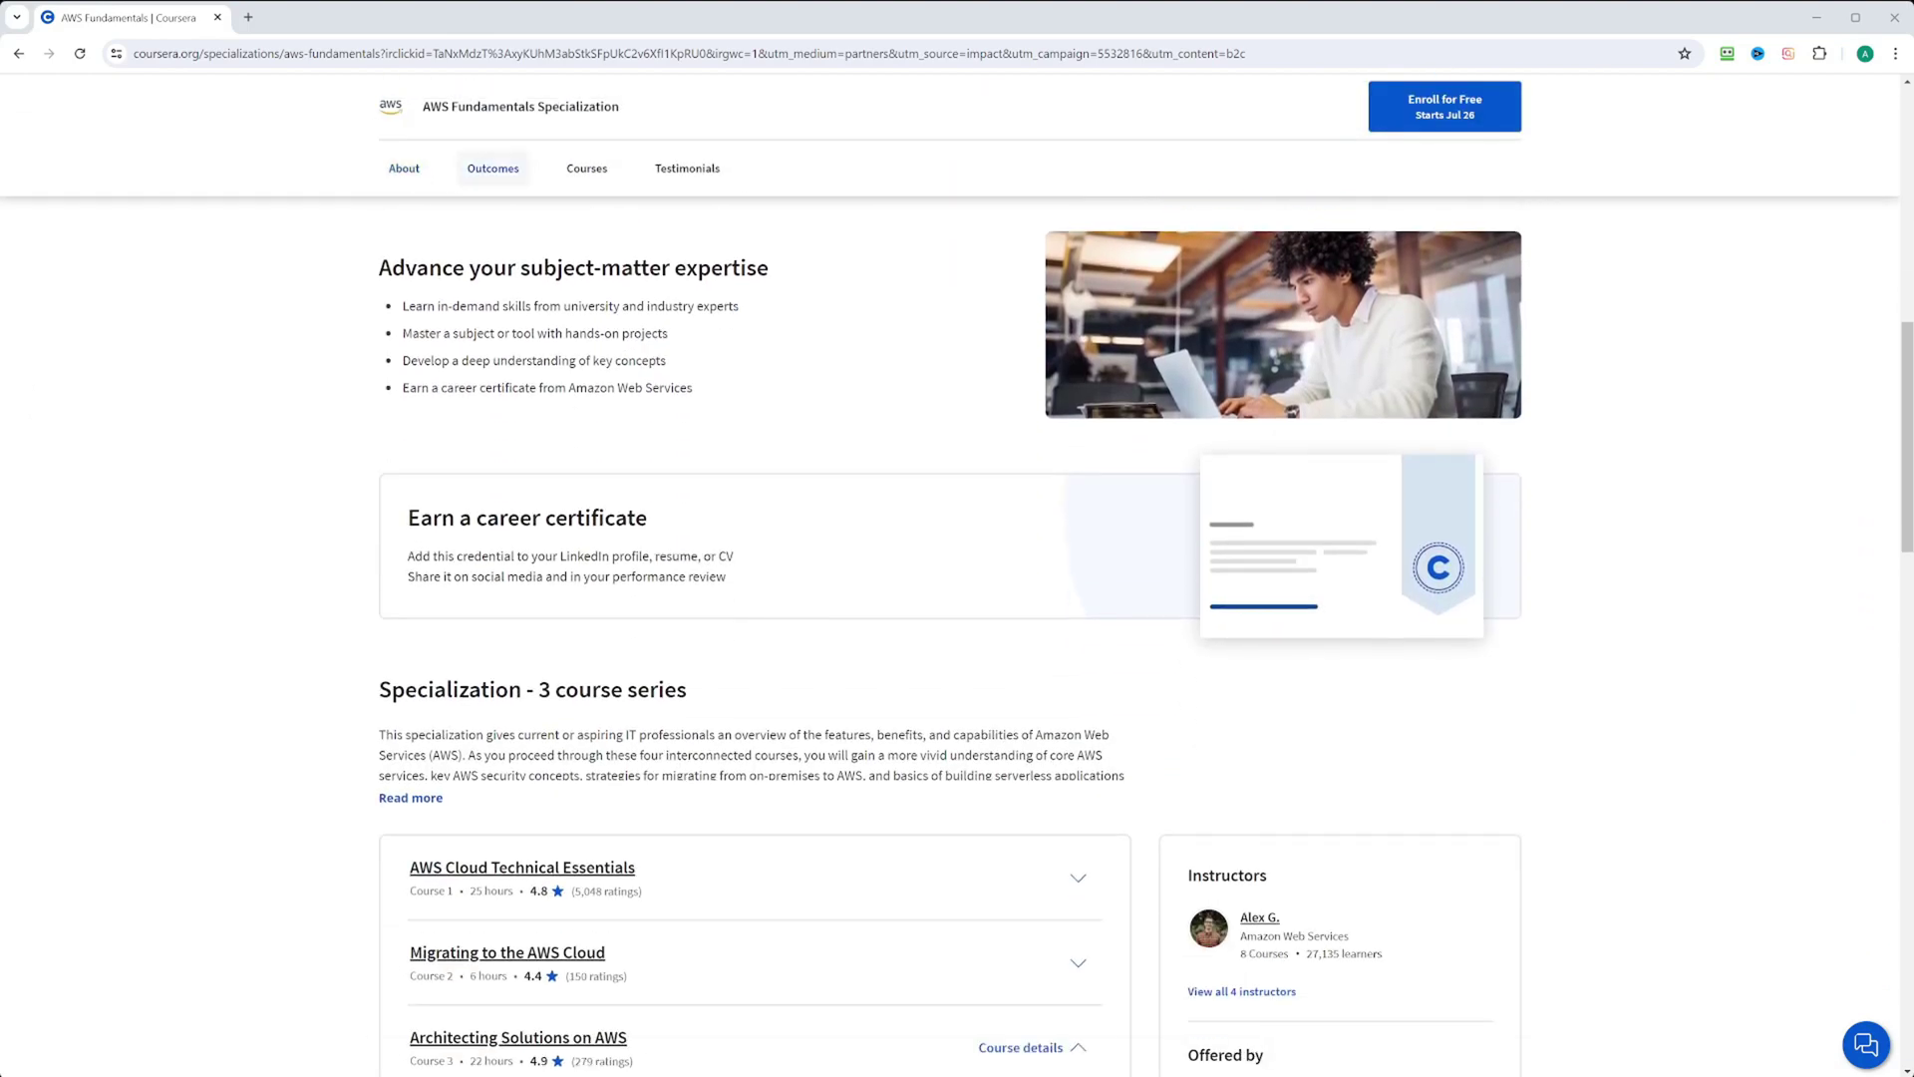
scroll(957, 629, "down", 3)
scroll(958, 628, "down", 3)
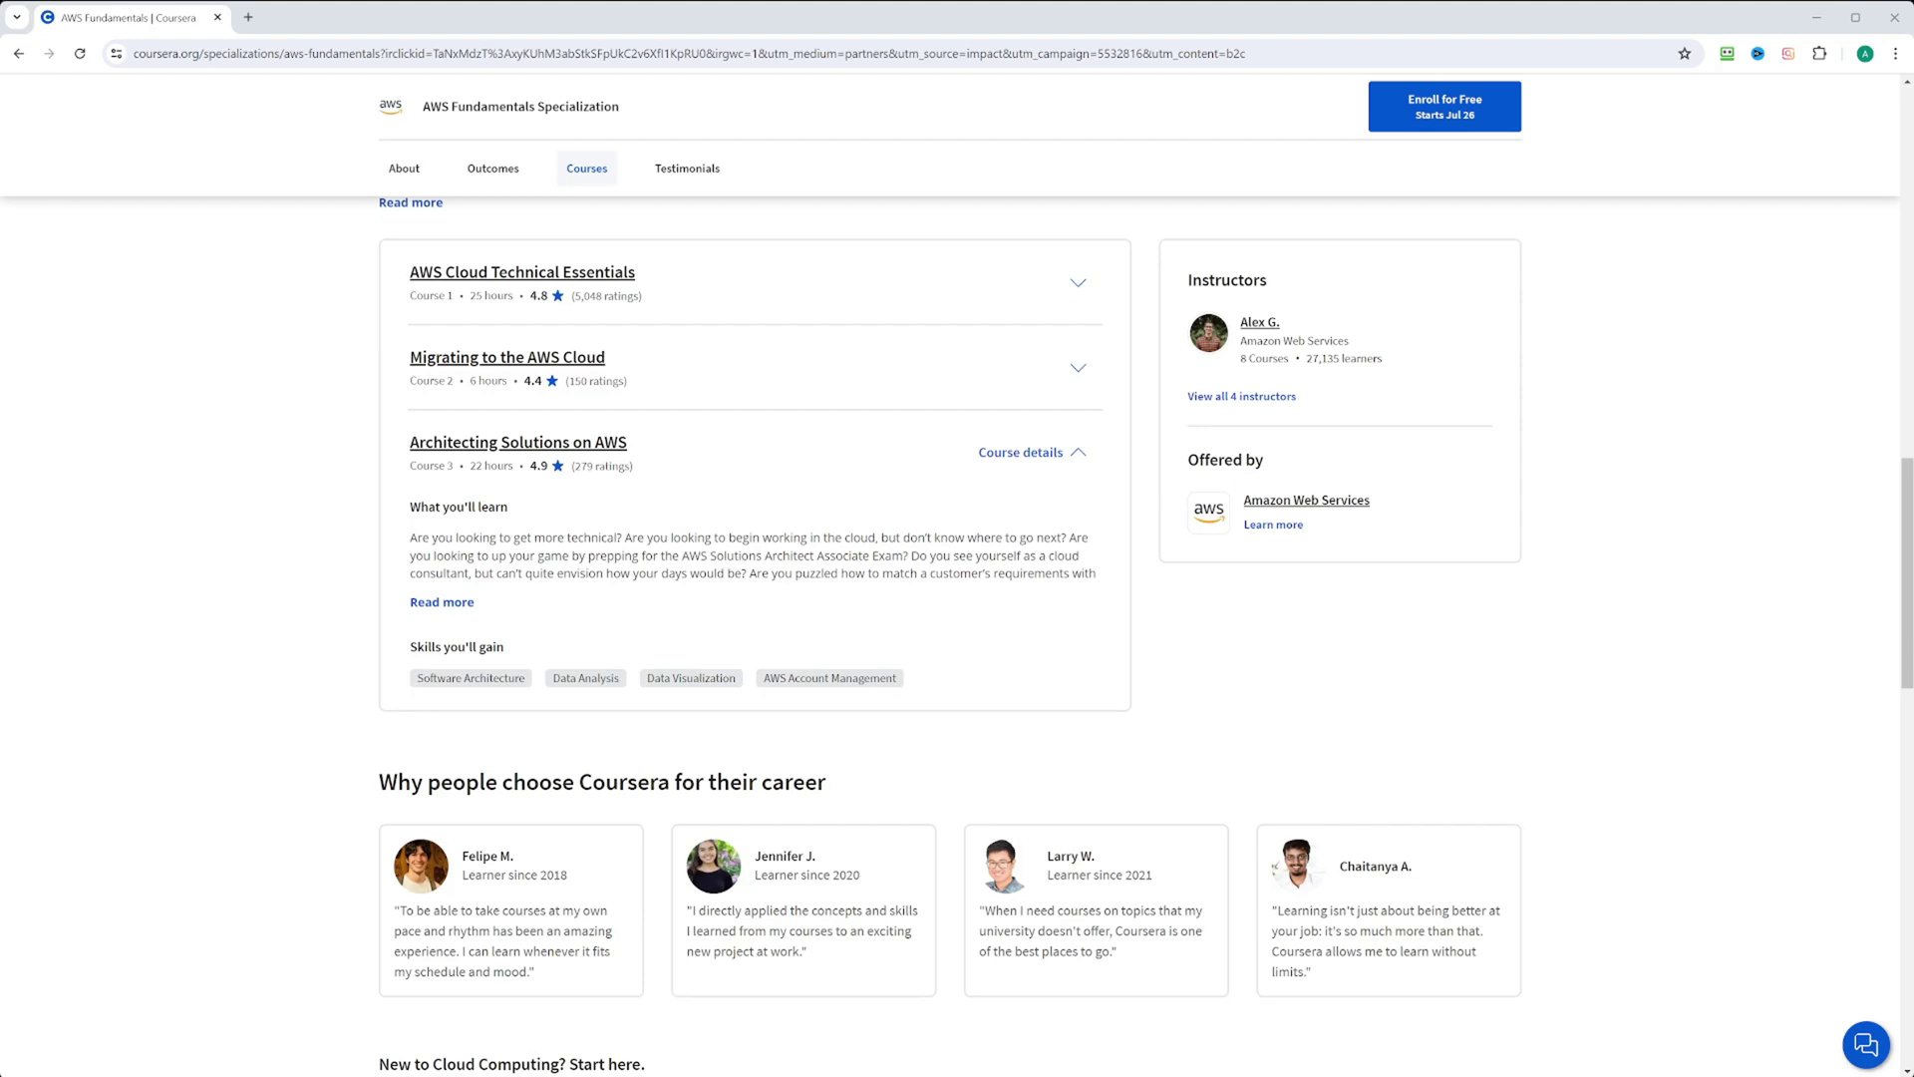
scroll(957, 628, "down", 3)
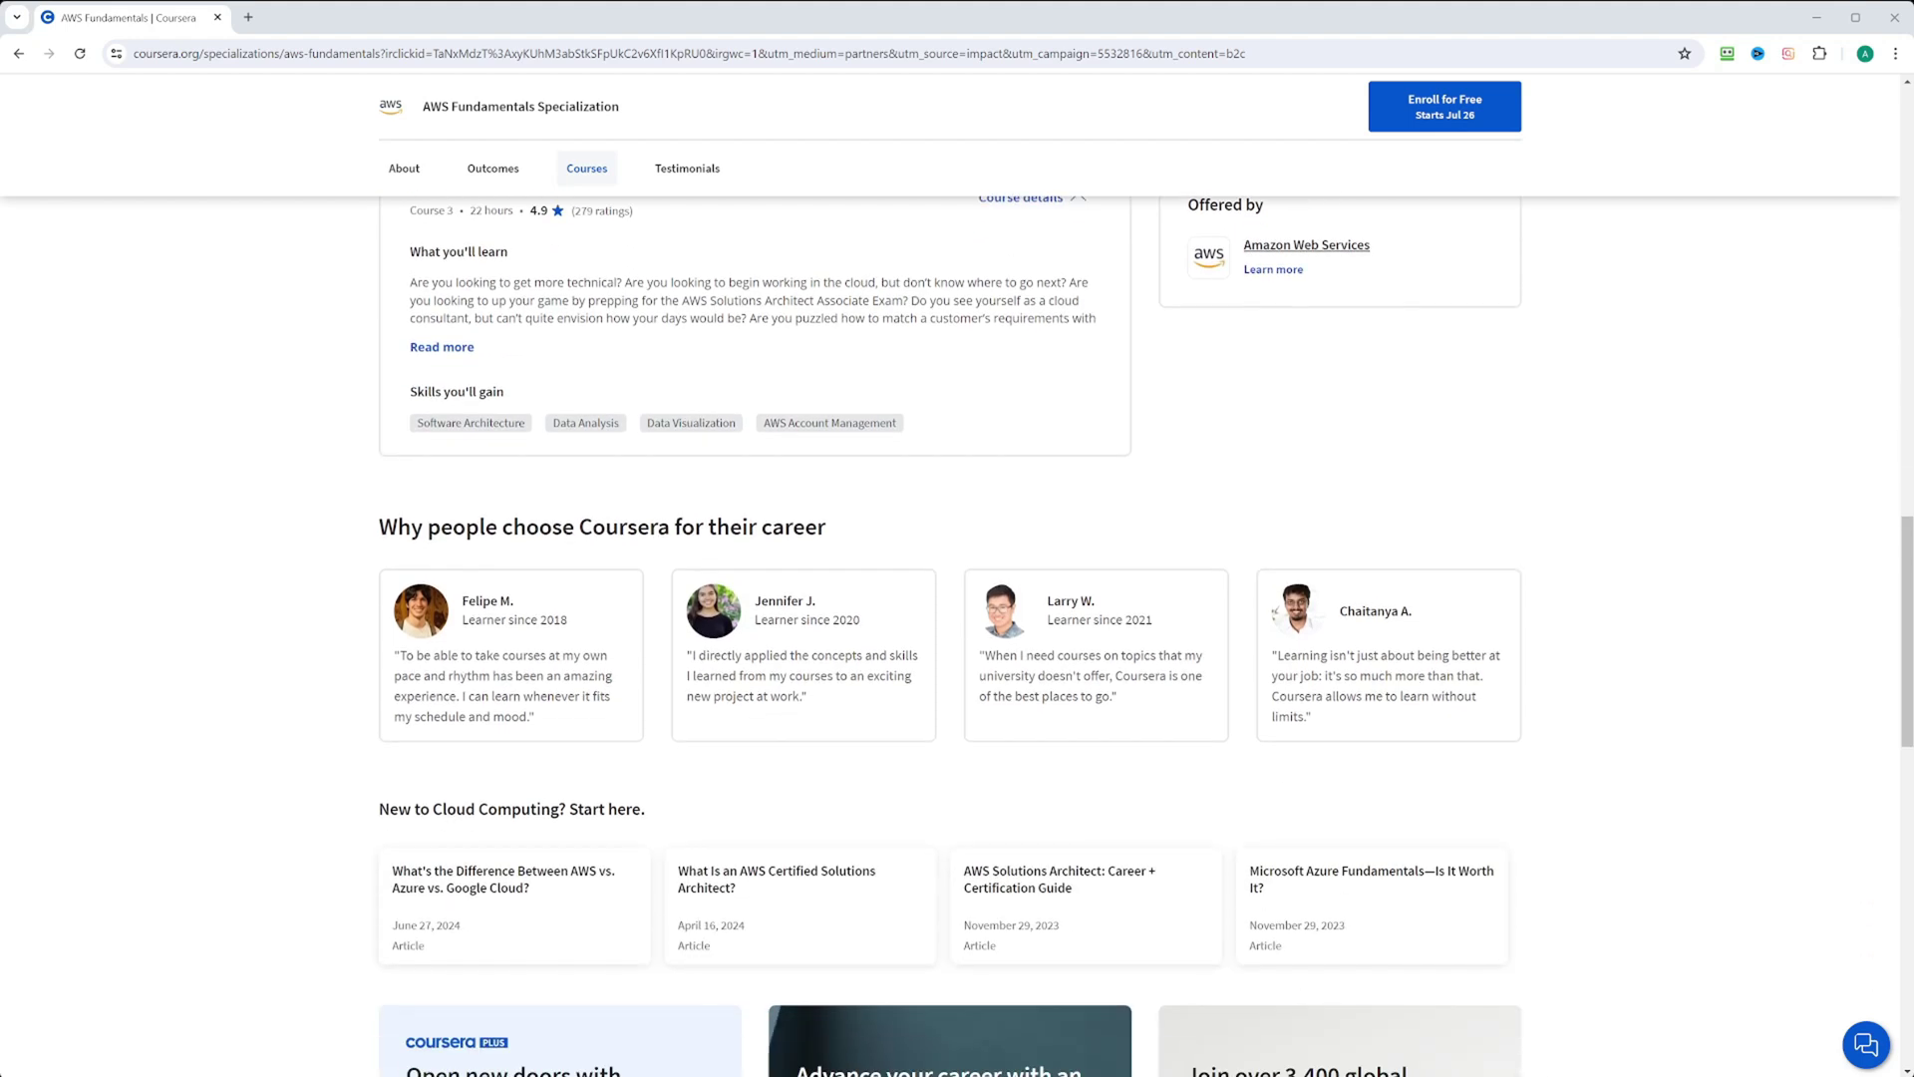
scroll(957, 629, "up", 10)
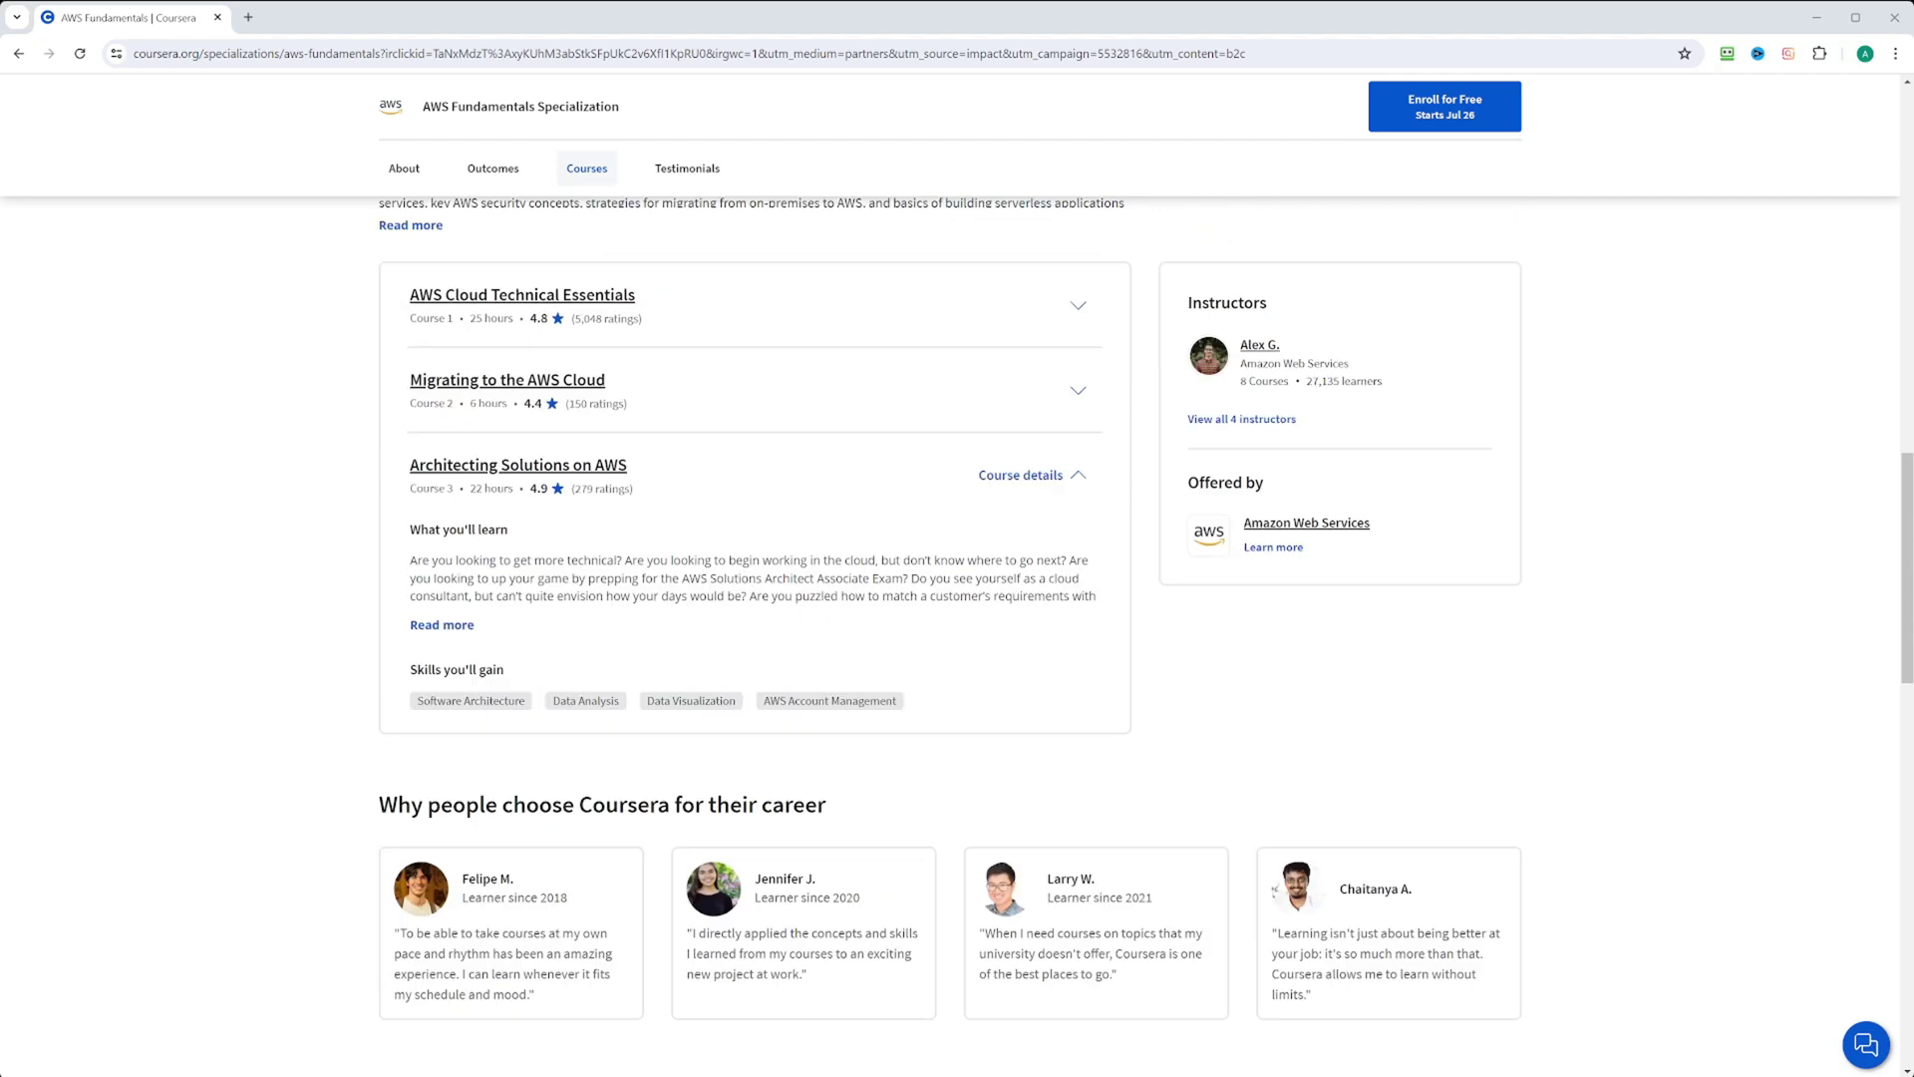
scroll(957, 629, "up", 5)
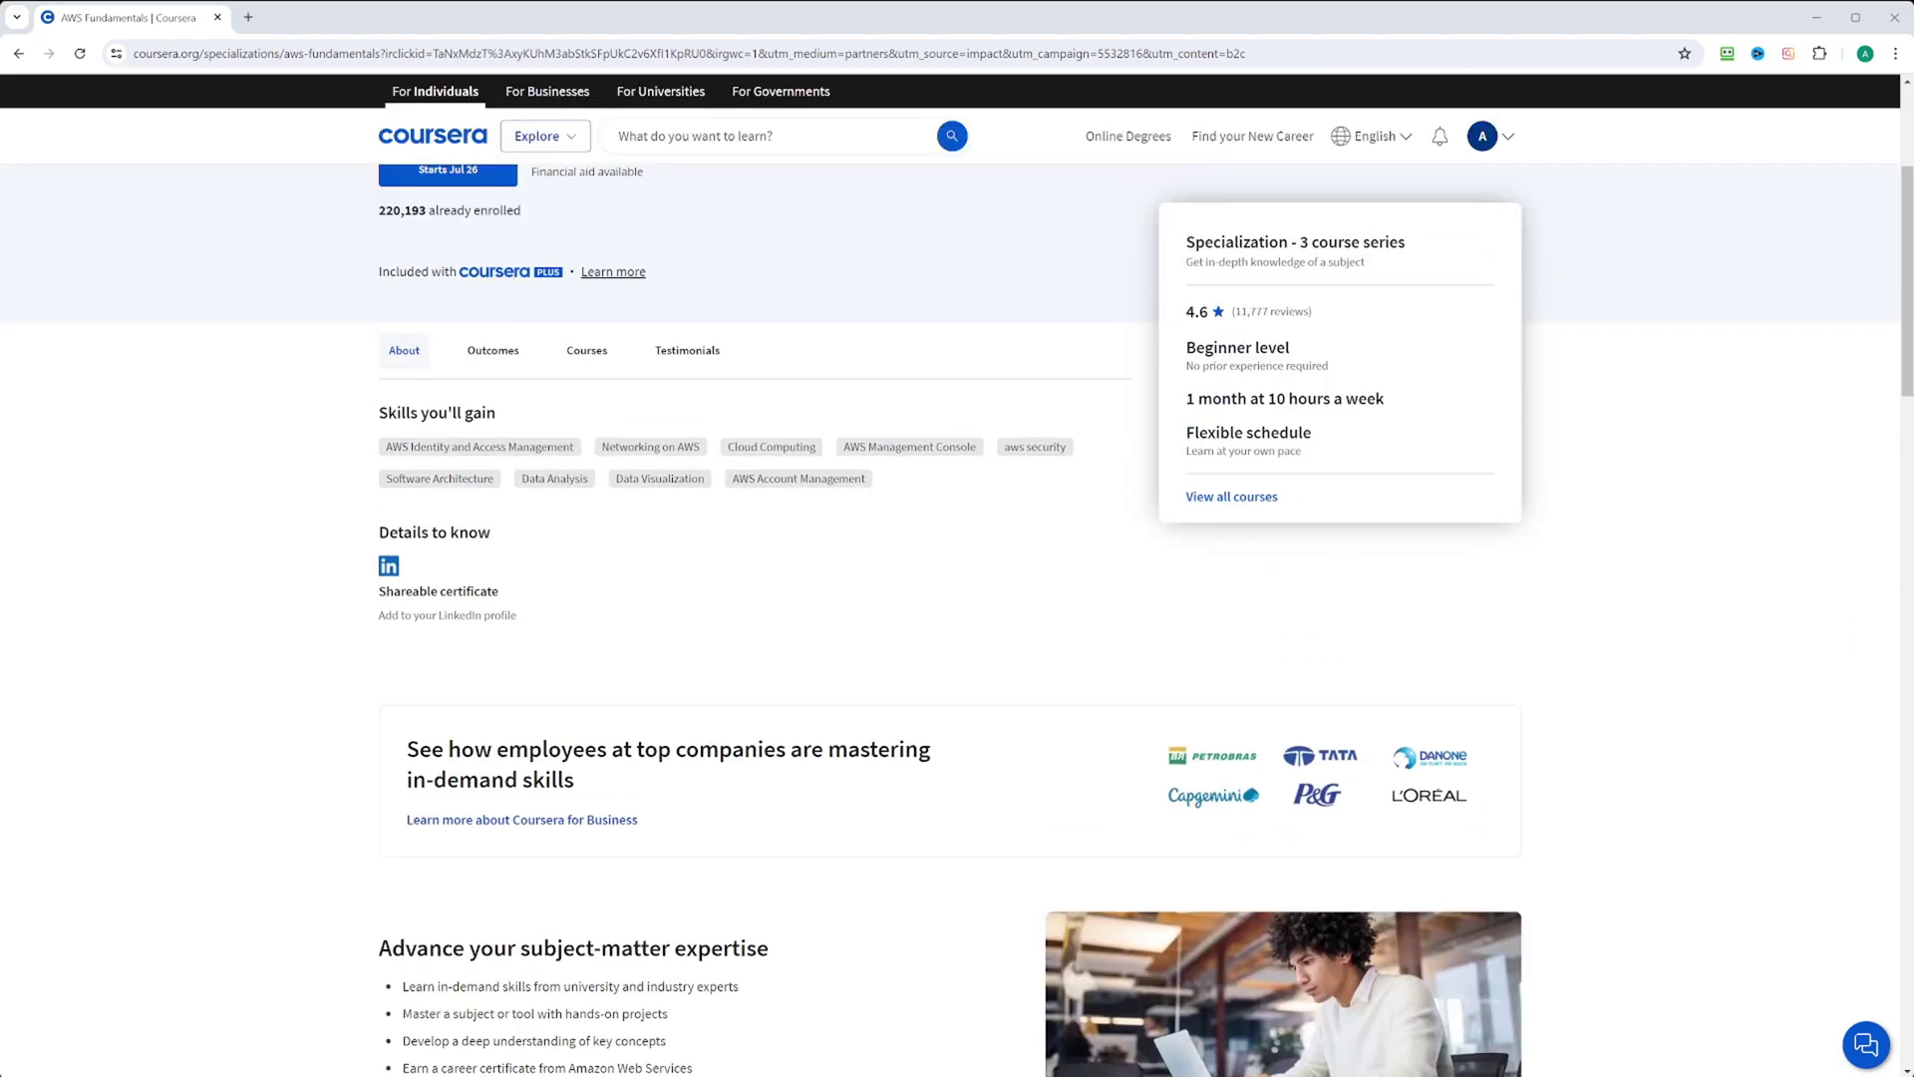
scroll(957, 629, "up", 4)
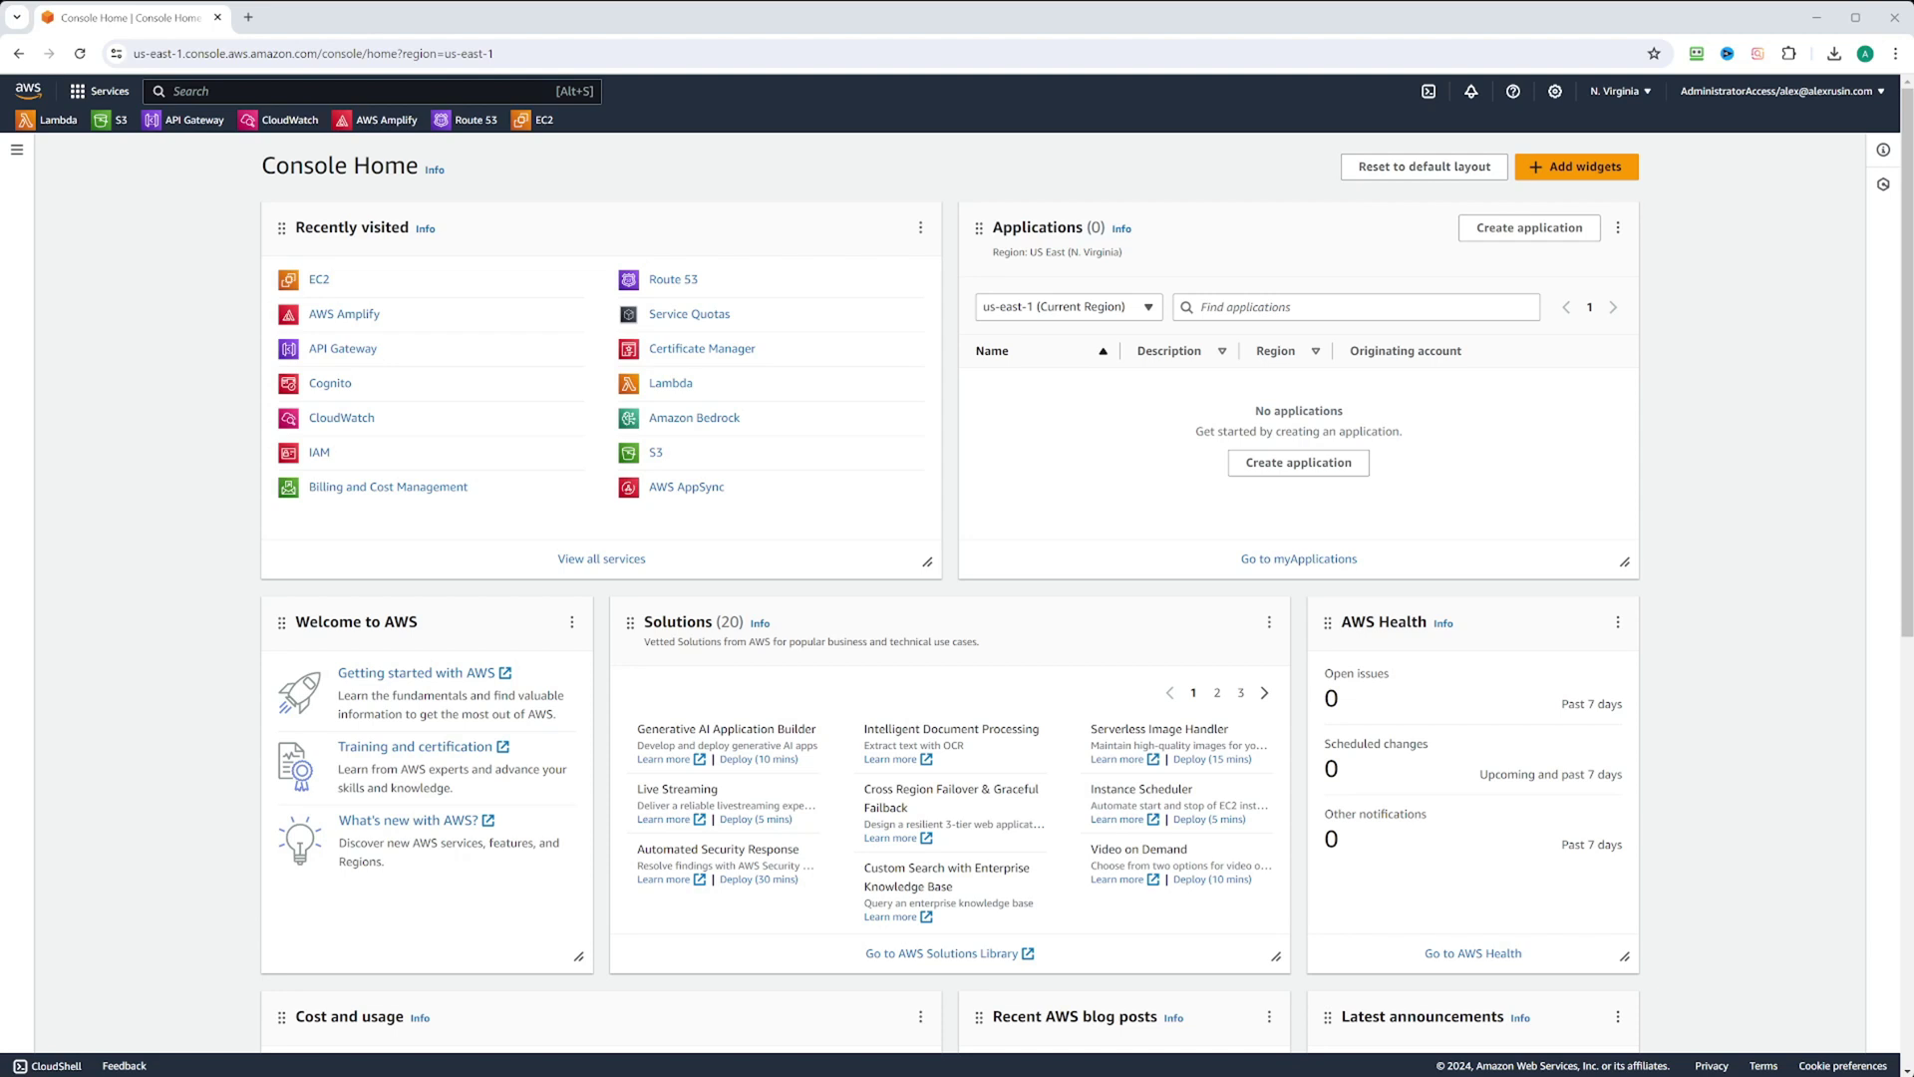
Step: In the AWS console, search for "security groups" and open the EC2 Security Groups feature
left_click(280, 95)
type("secu")
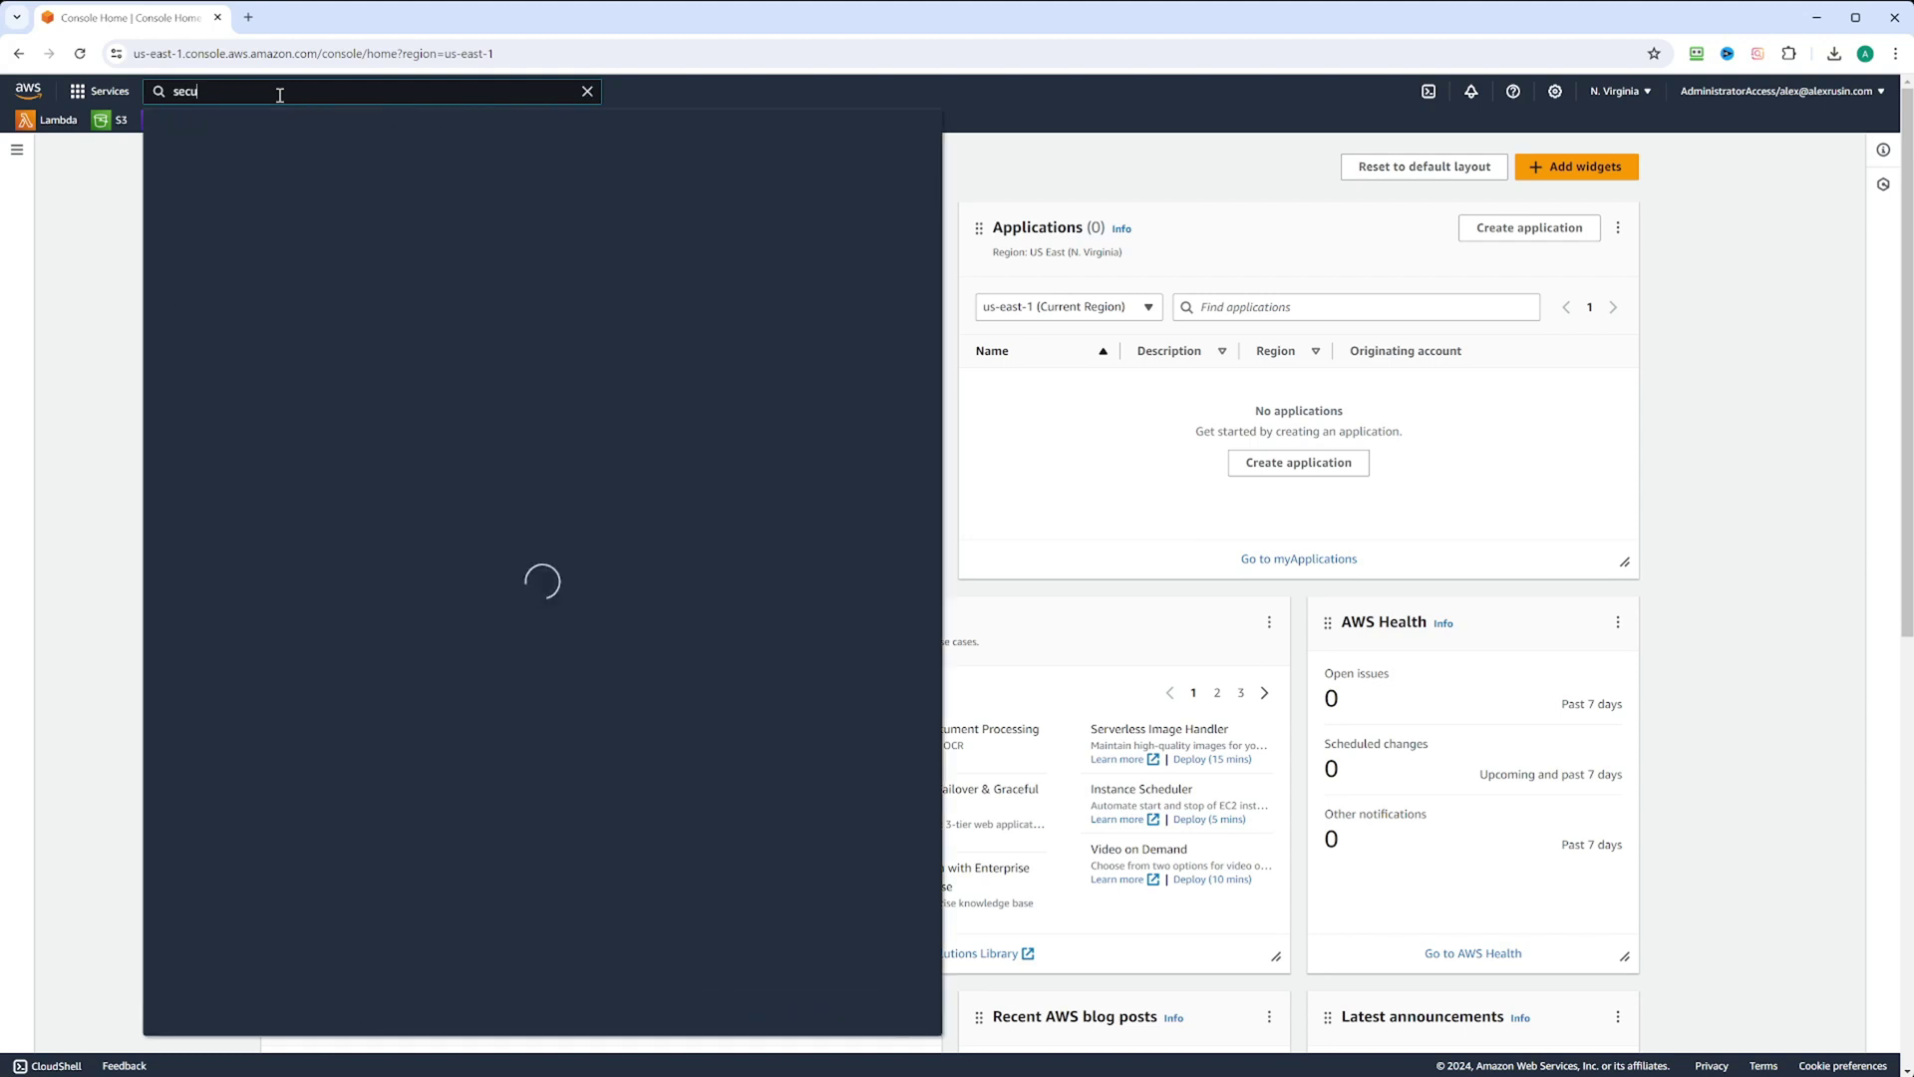
type("rity groups")
left_click(451, 228)
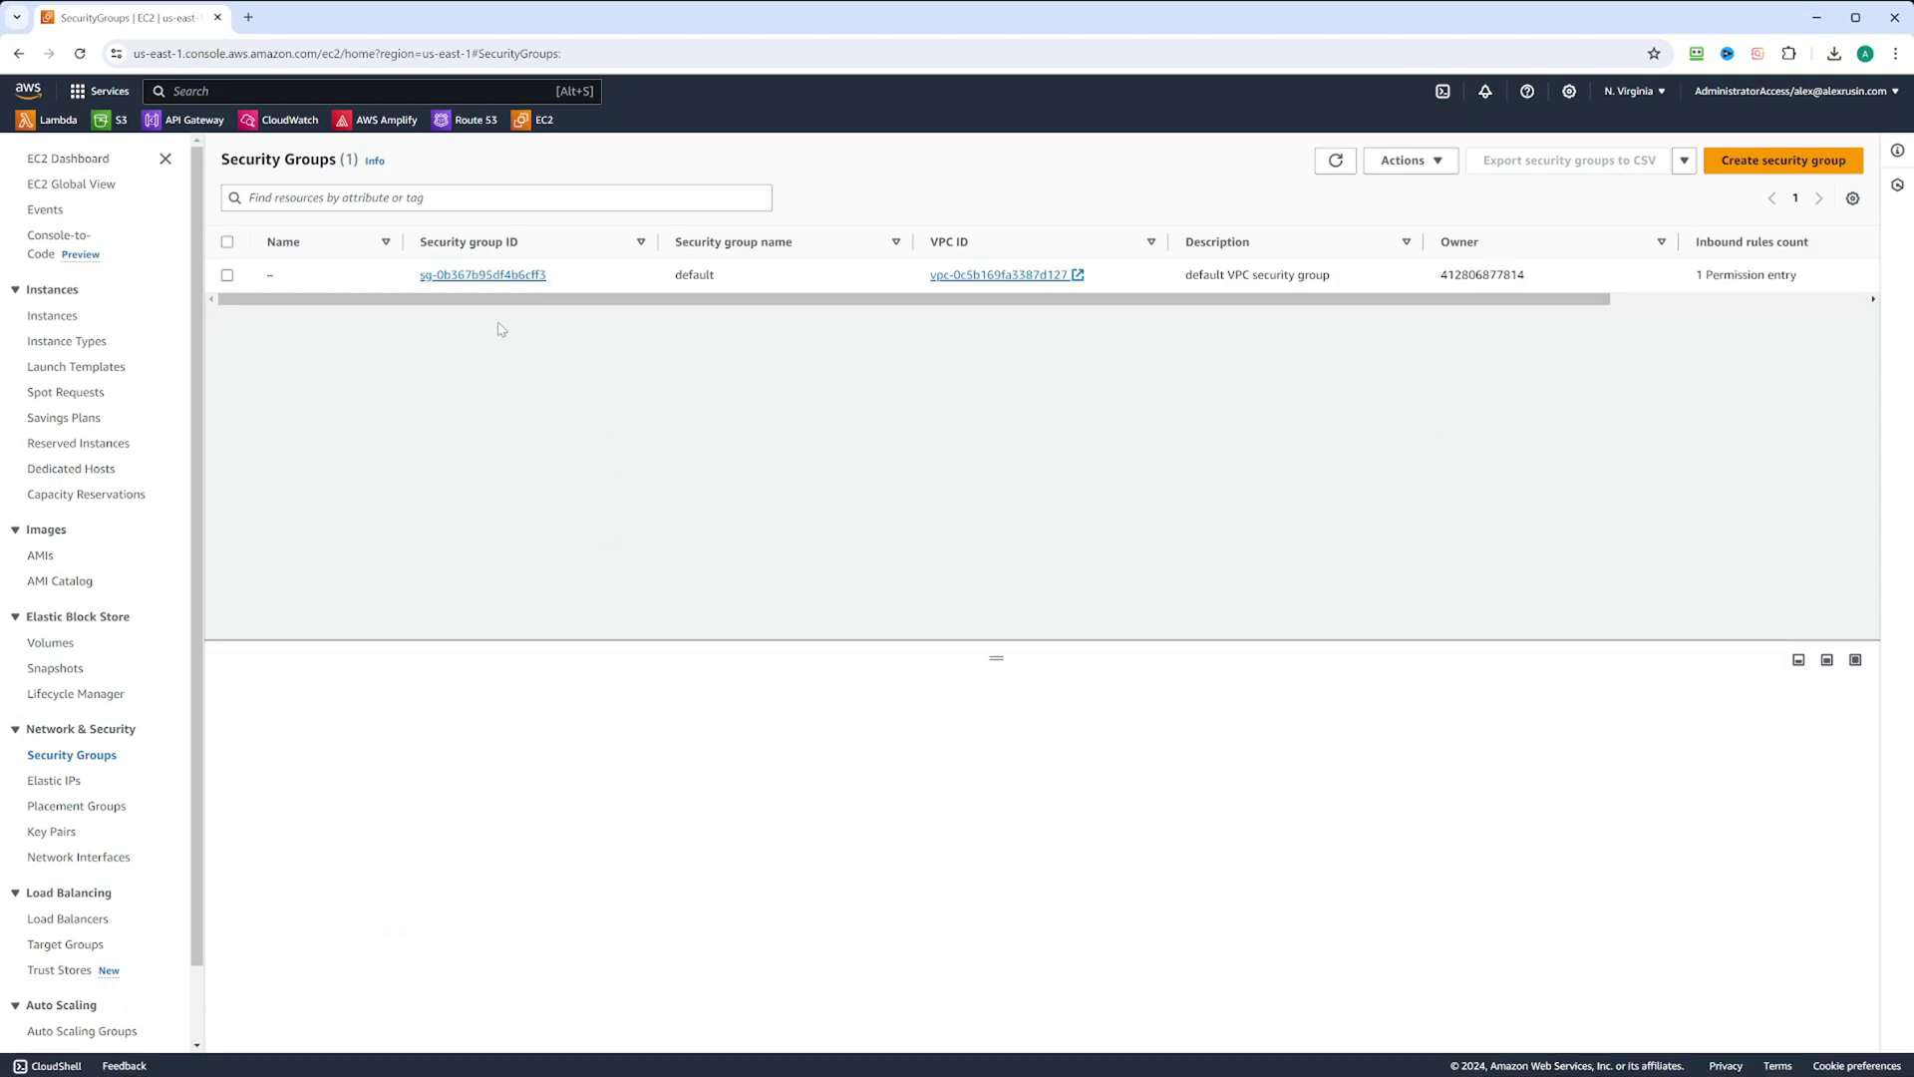
Step: Examine the inbound and outbound rules of the default security group
left_click(227, 276)
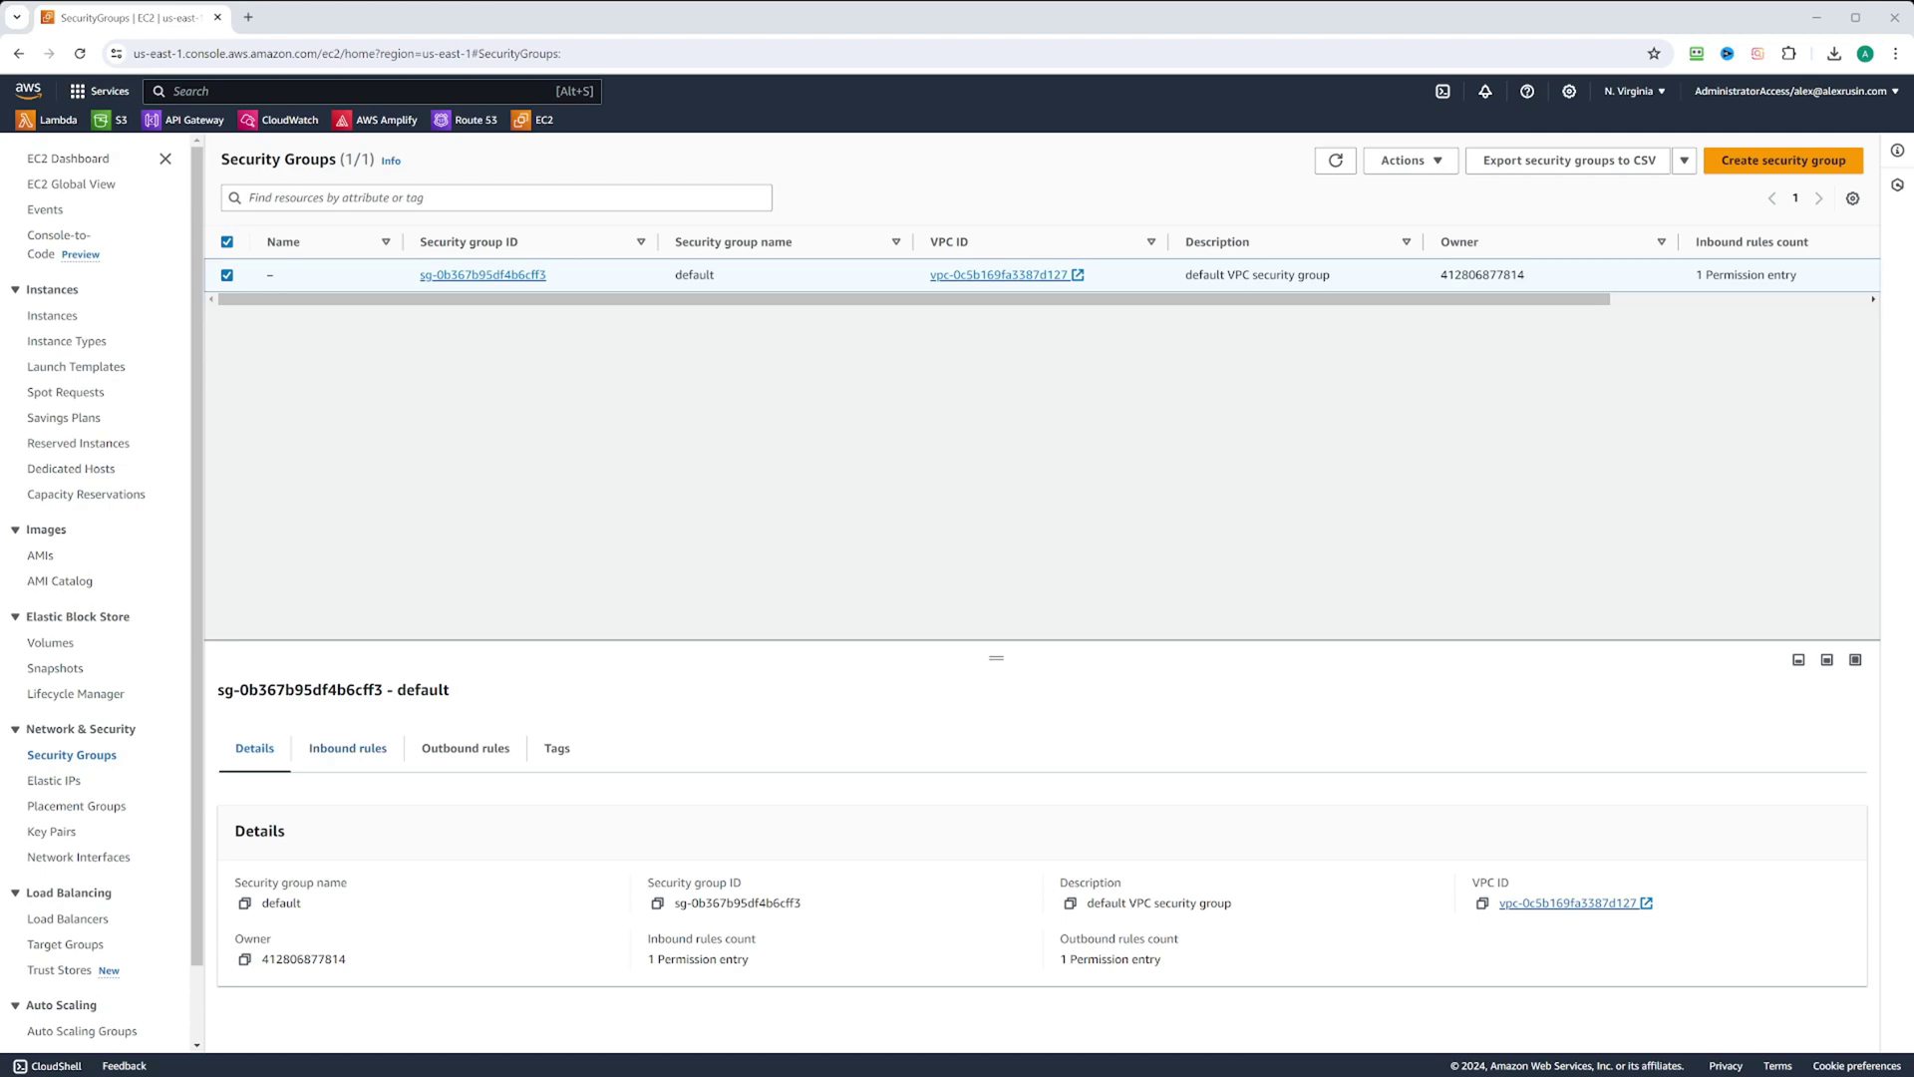
left_click(317, 756)
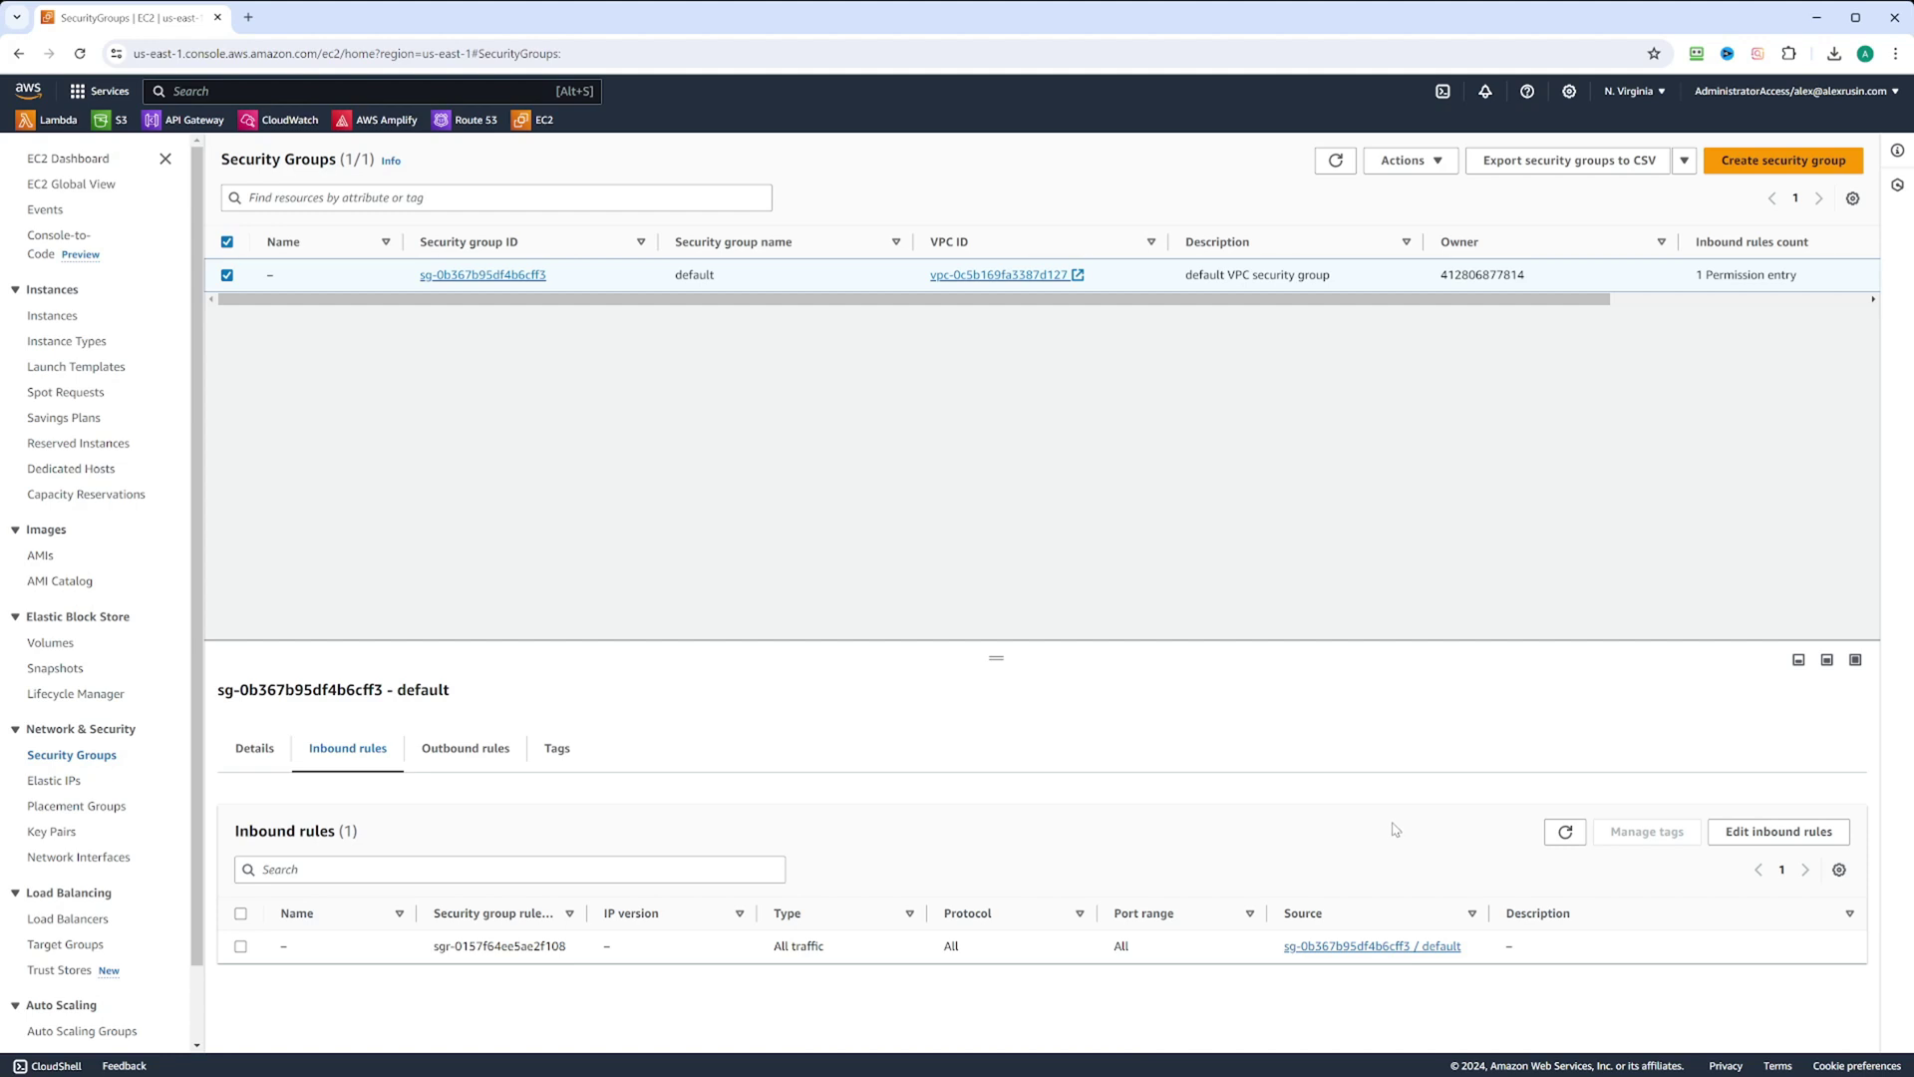
left_click(451, 758)
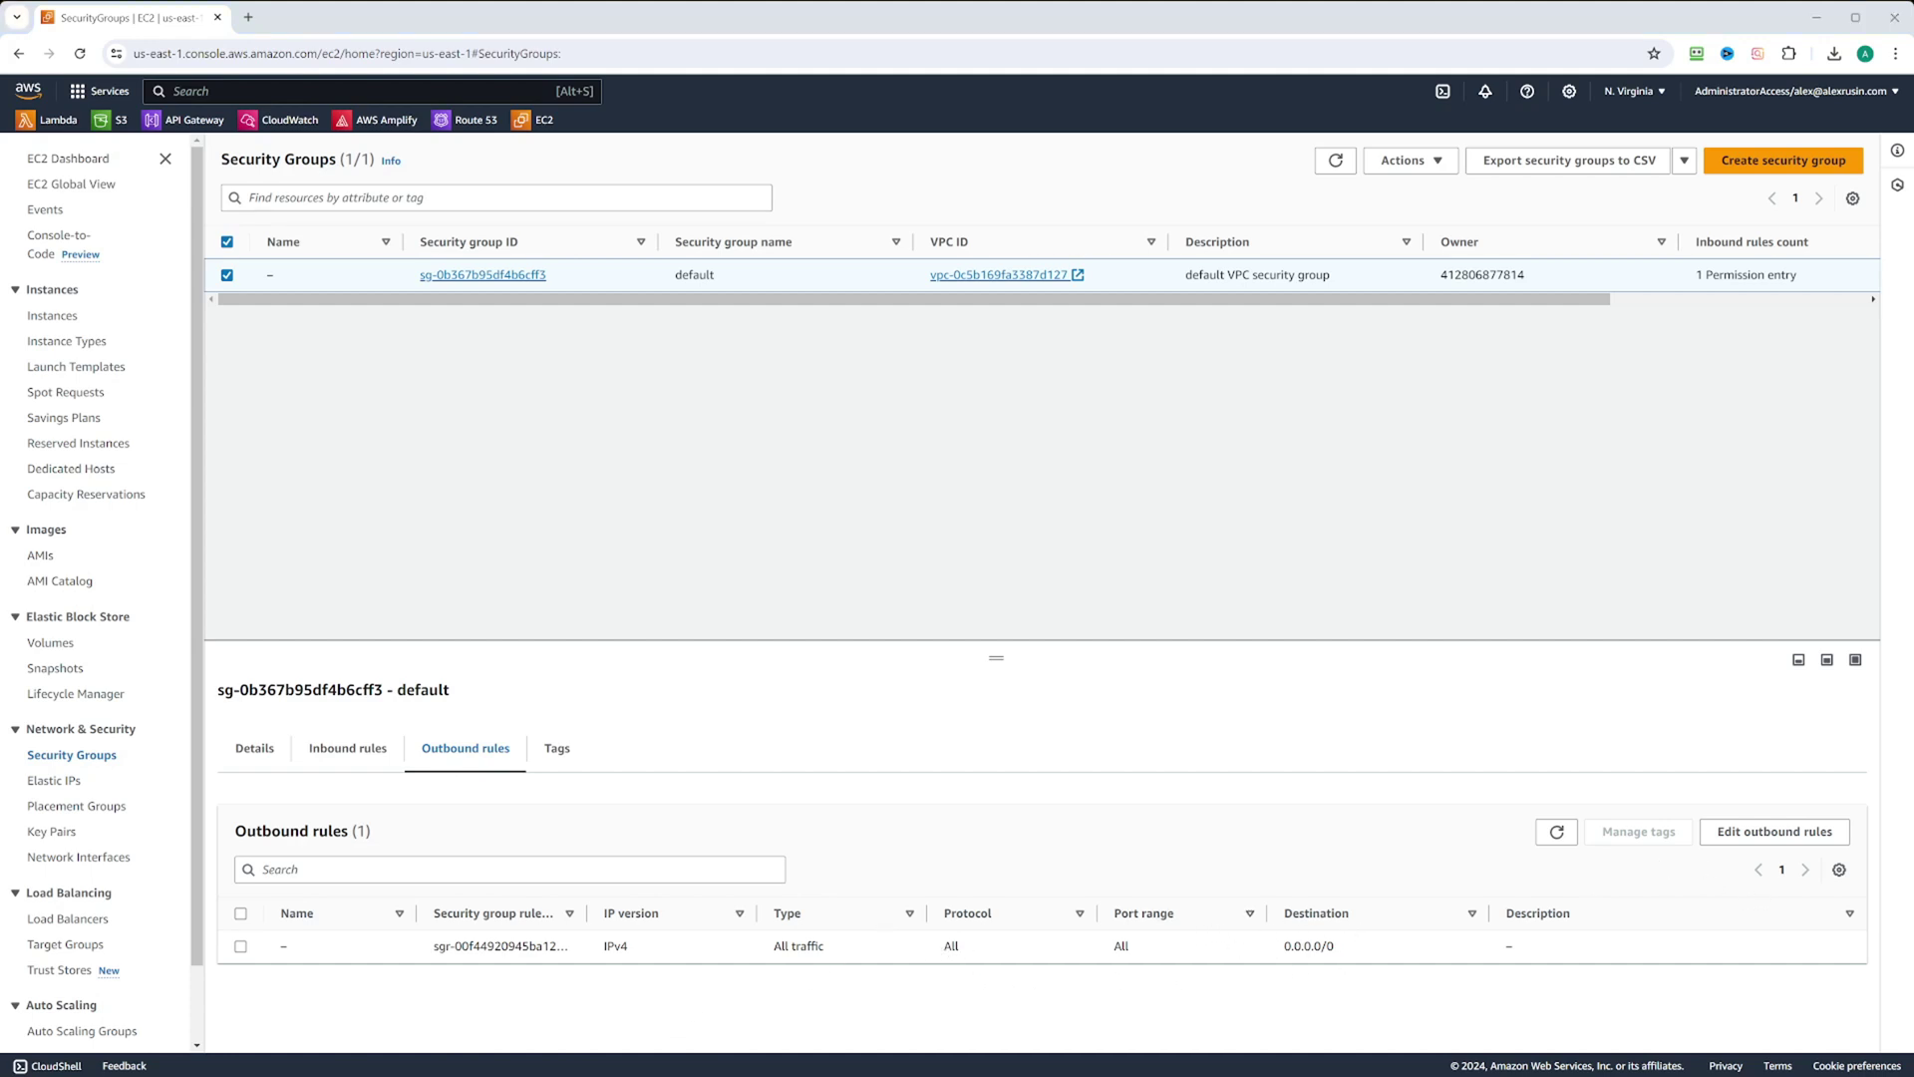
Step: Start creating a new security group and name it web-access-demo
left_click(1784, 160)
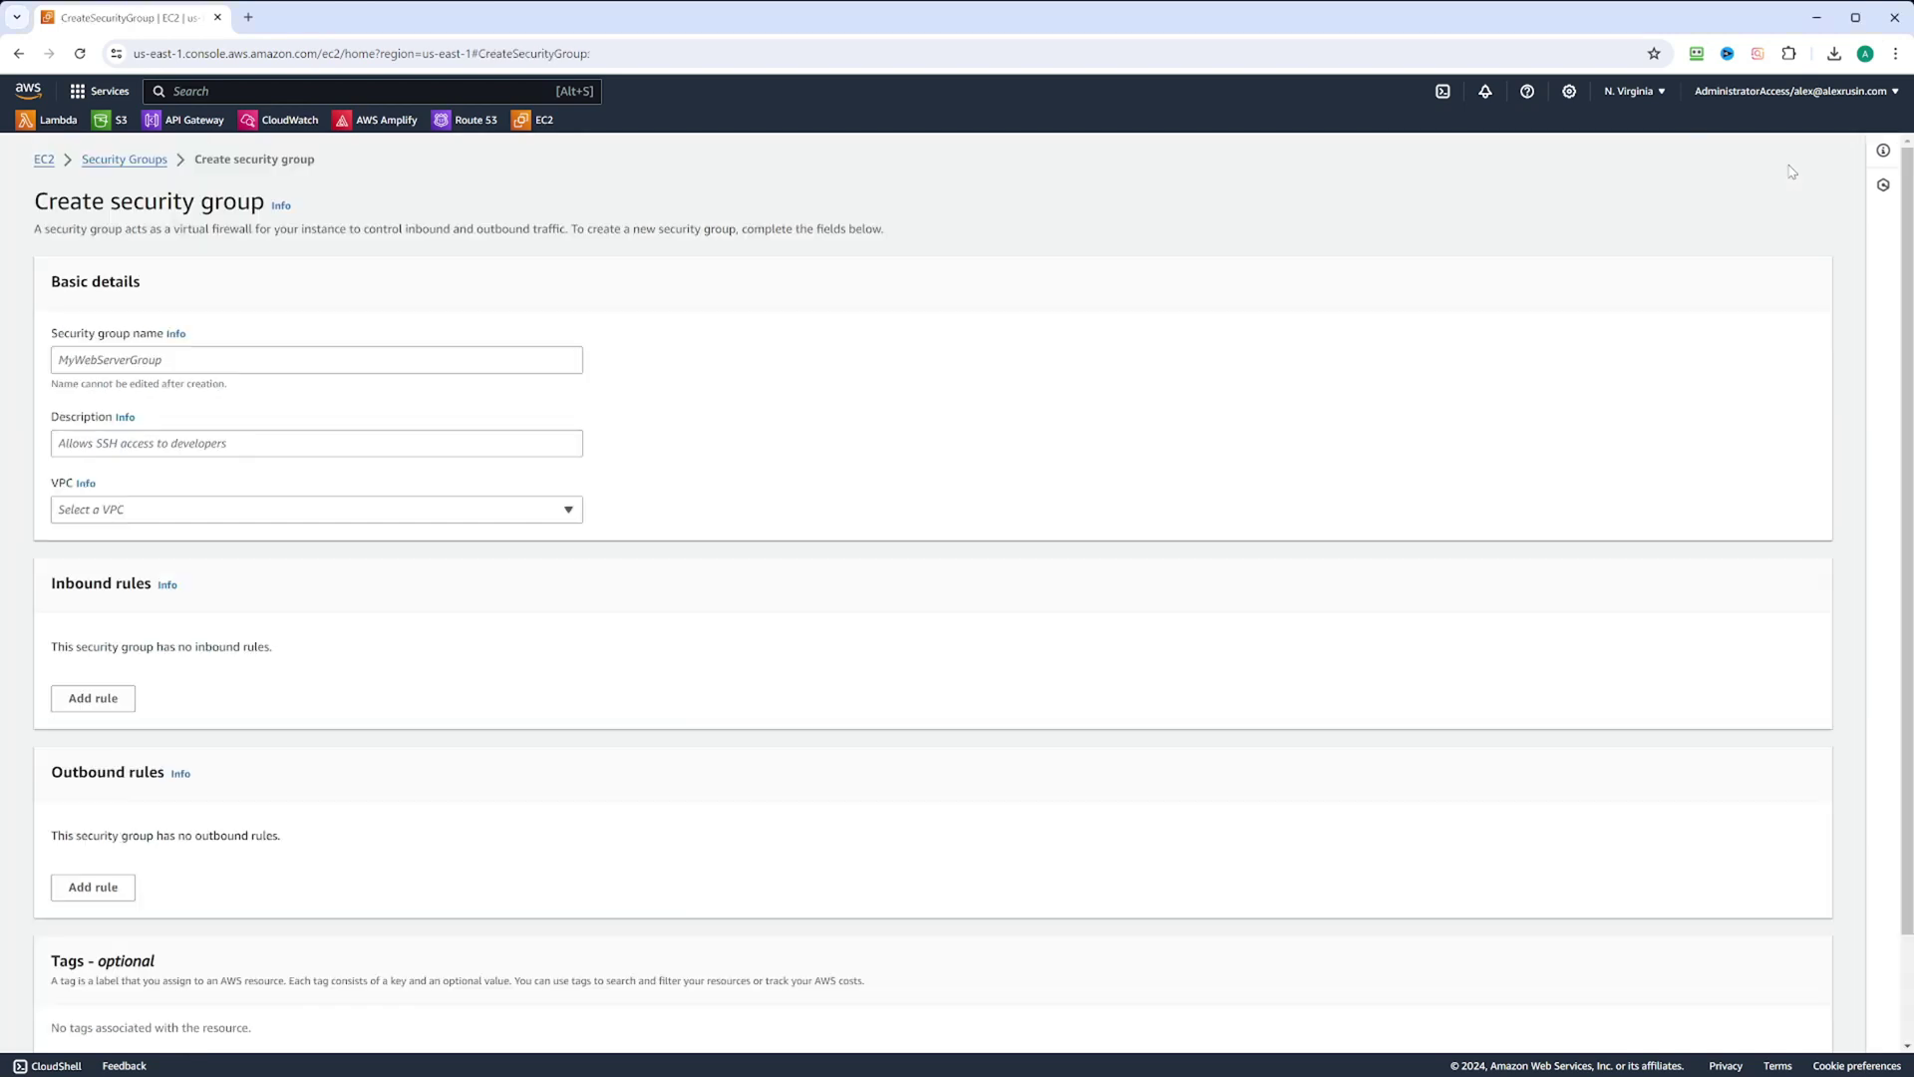
left_click(234, 359)
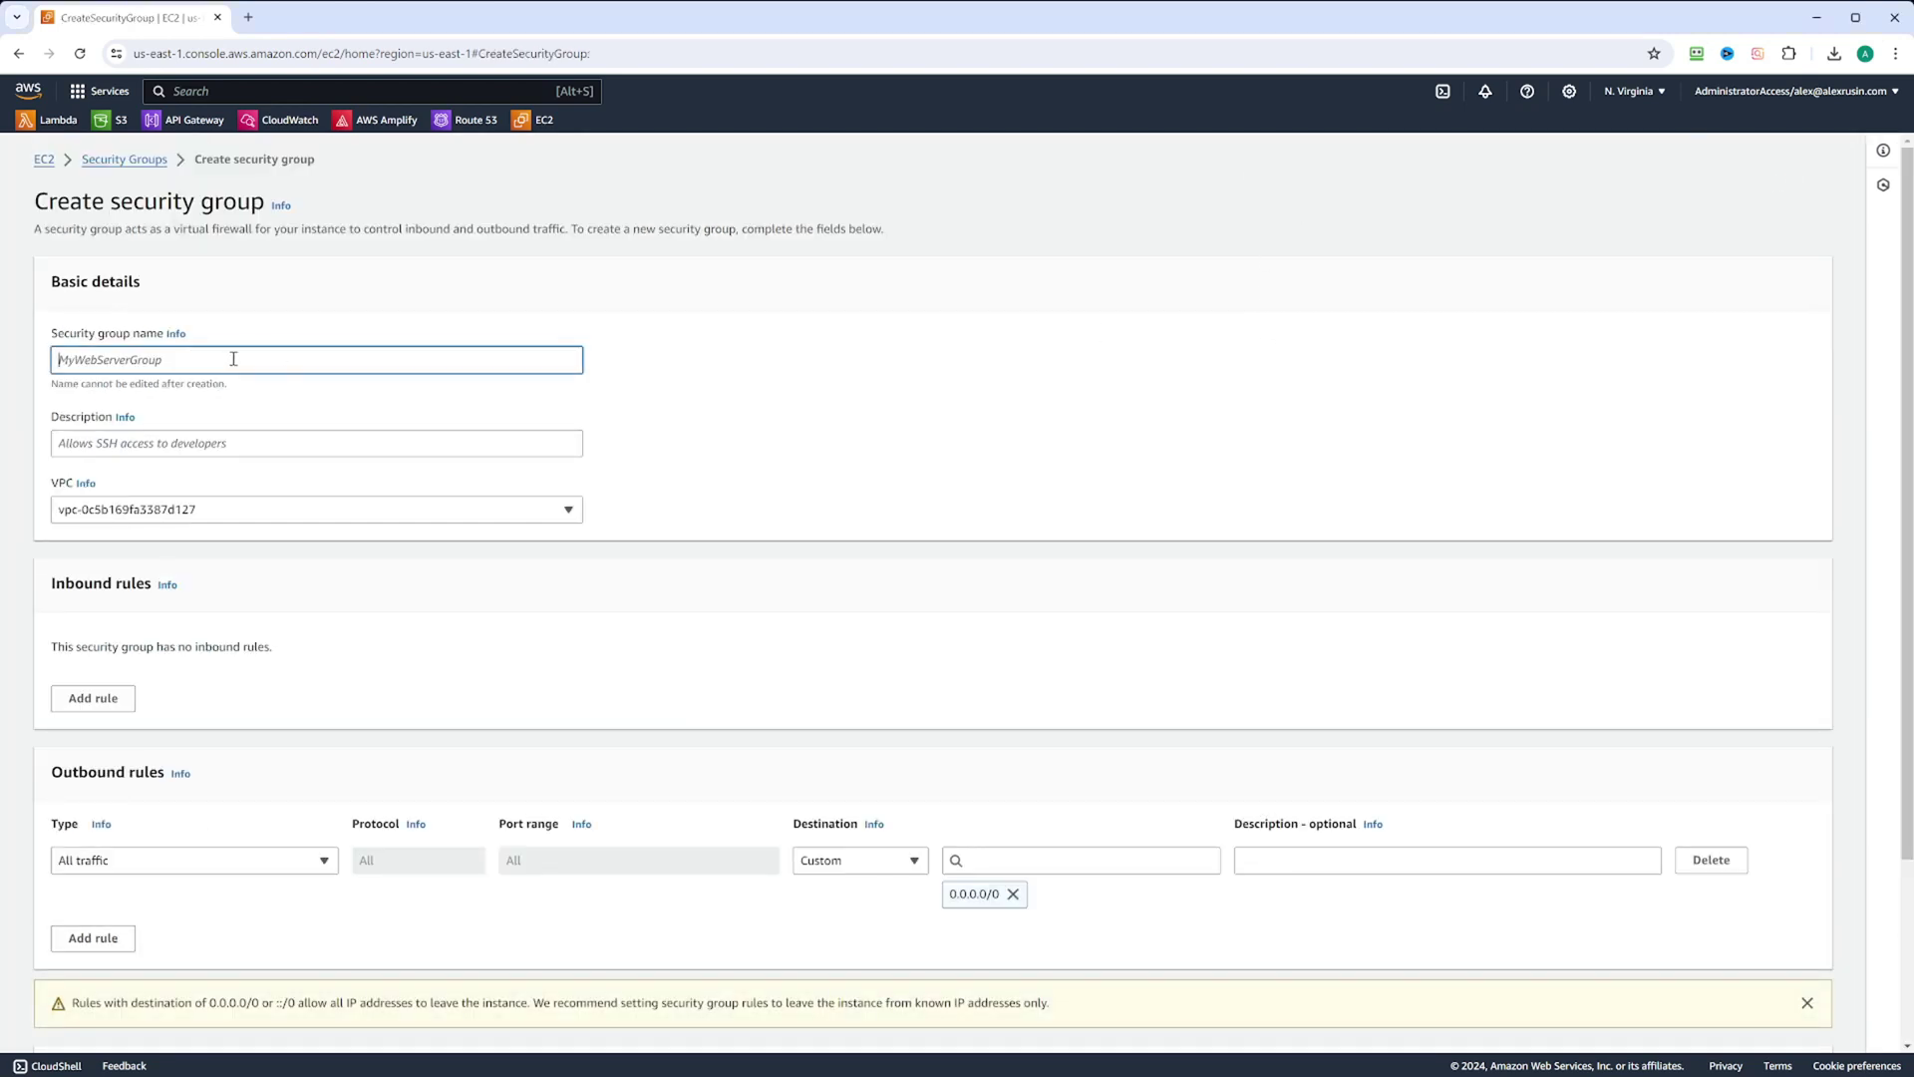
type("wa")
type("b-acces")
type("s-demo")
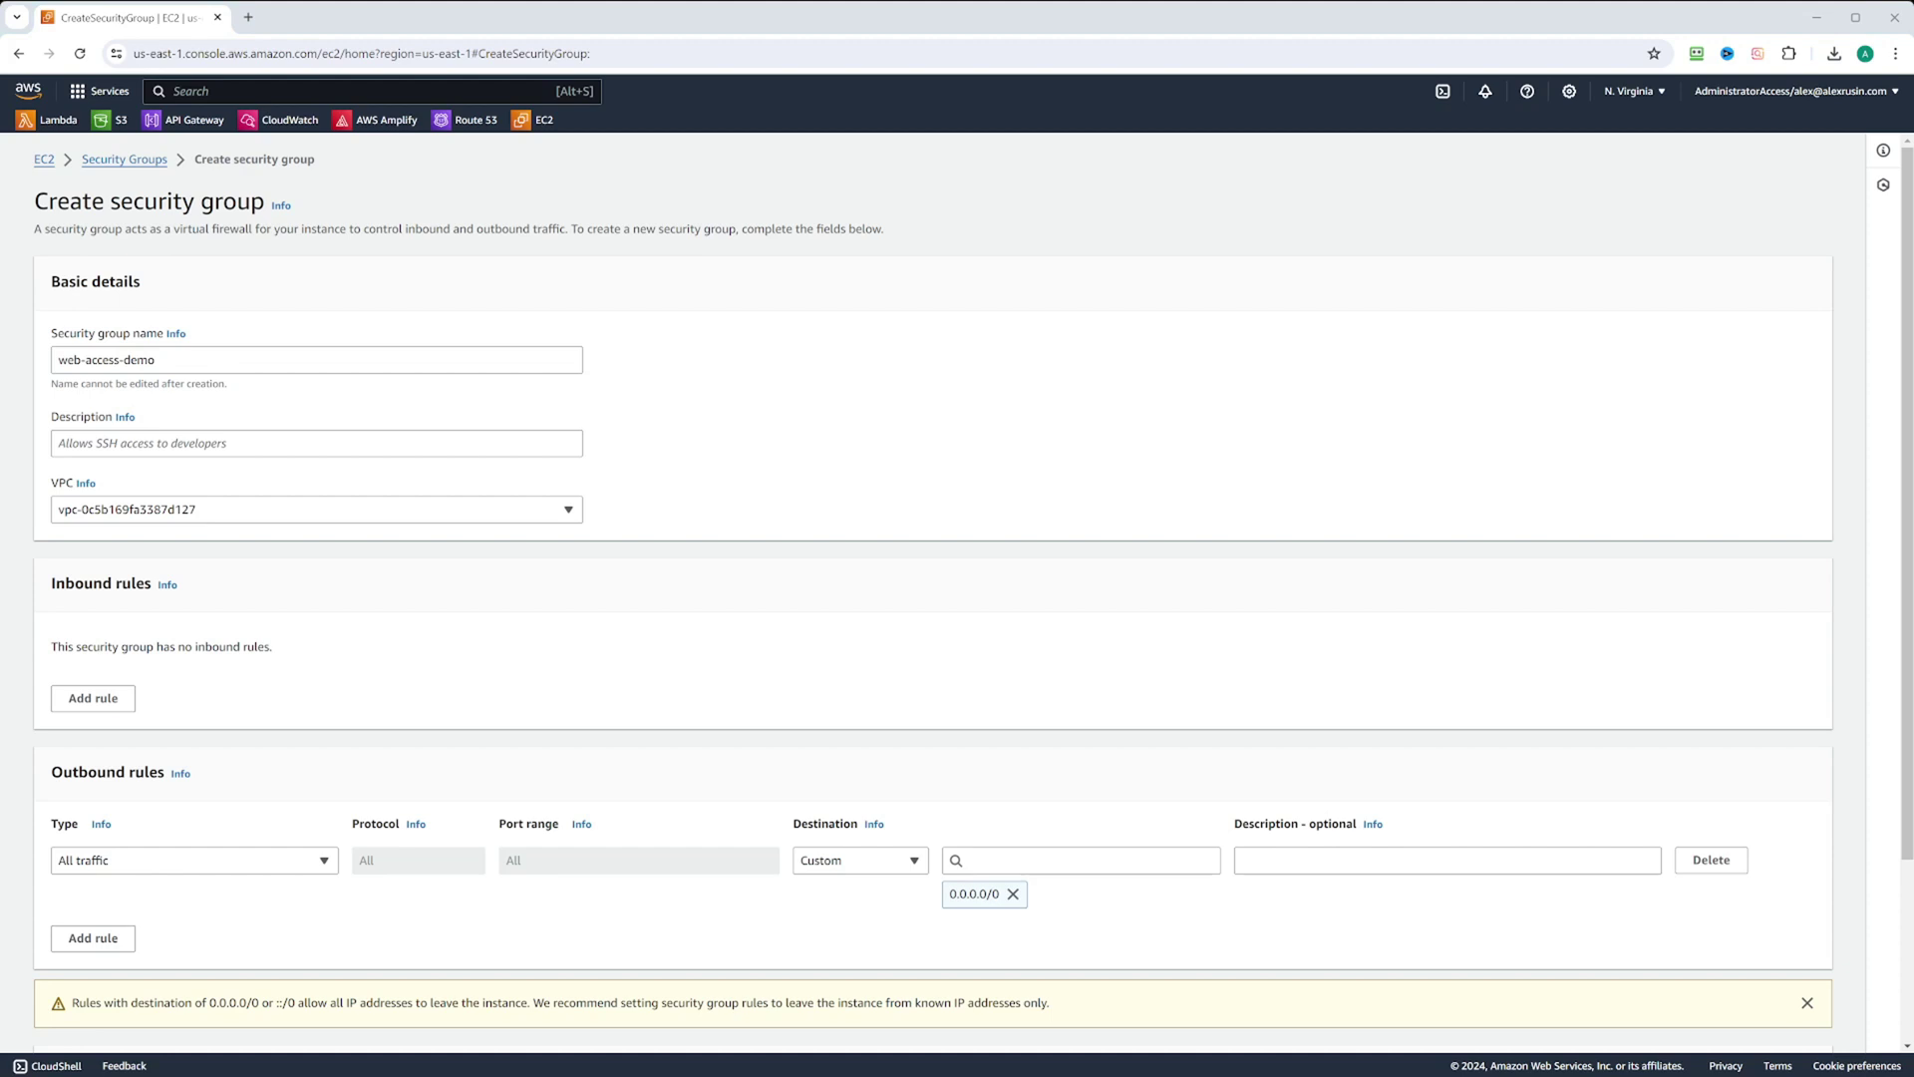
Step: Add an inbound rule to the new security group with the type HTTP
left_click(96, 700)
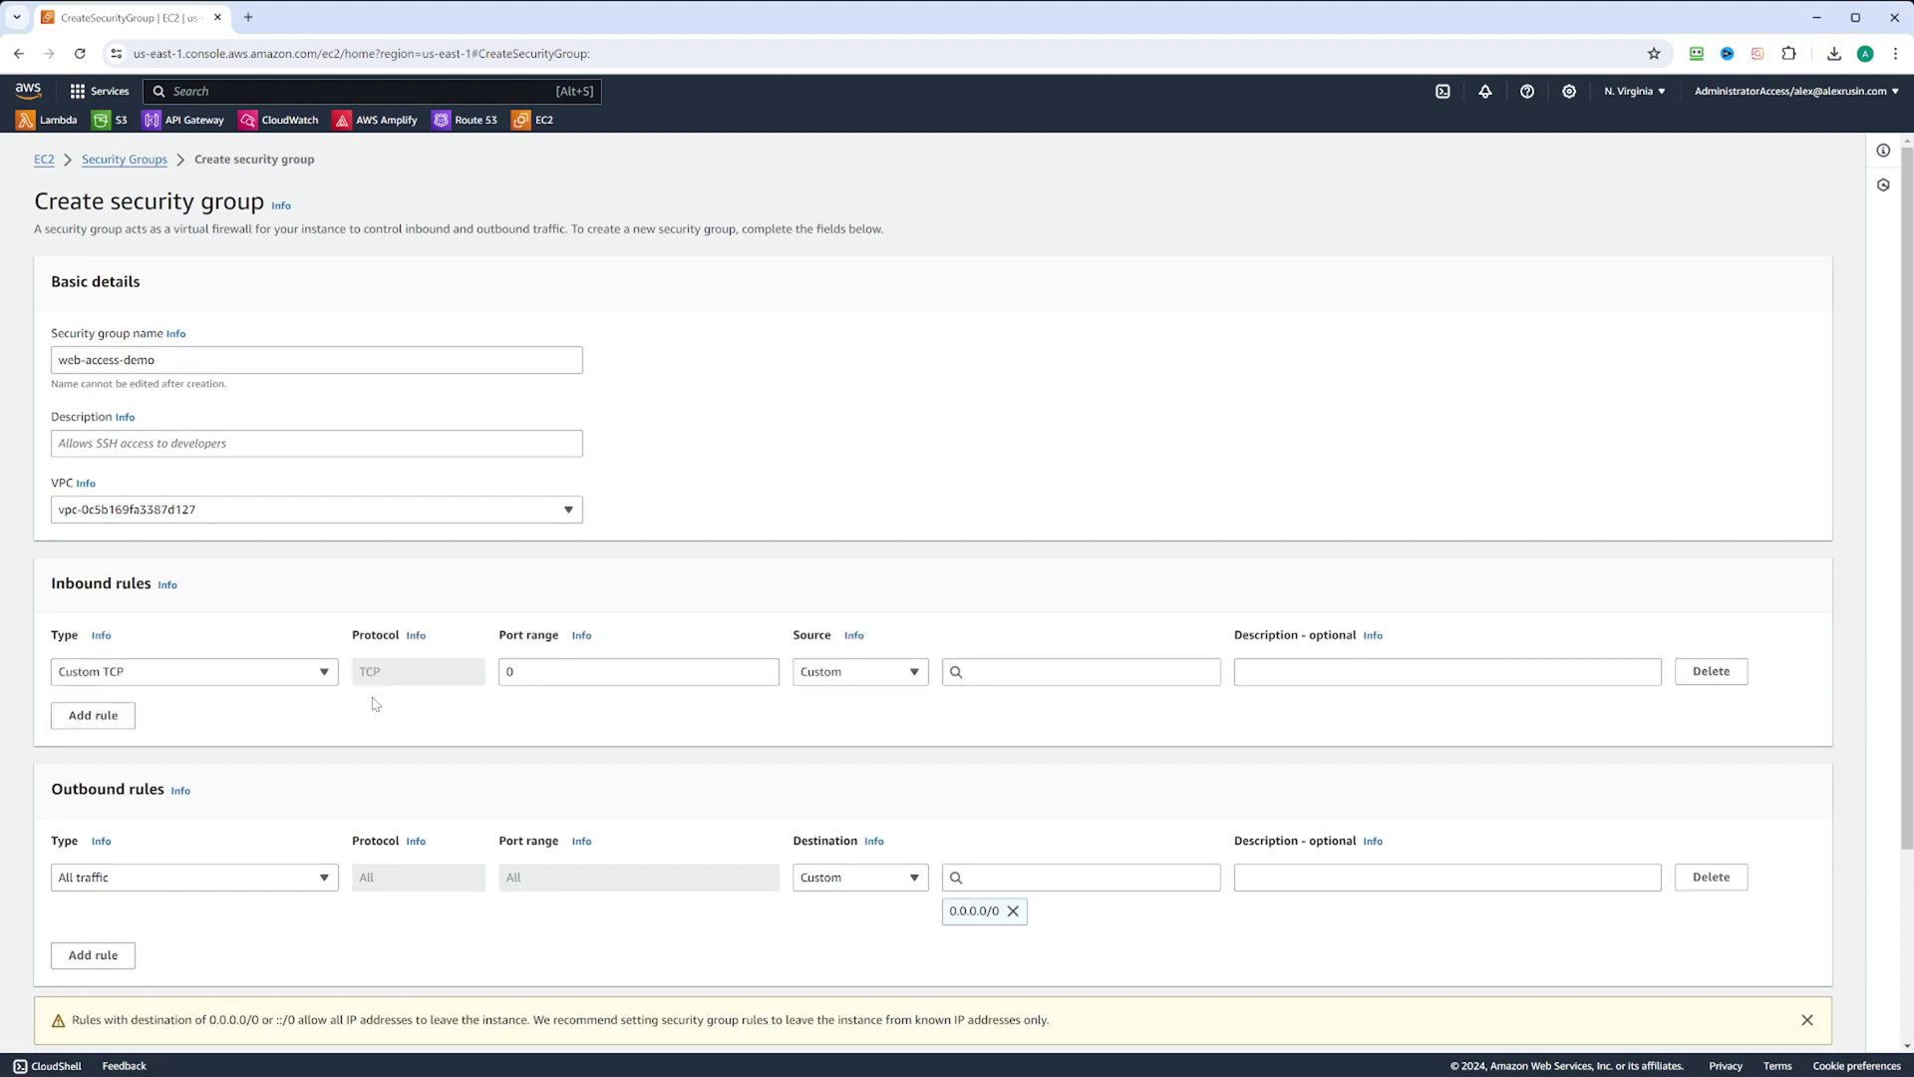
left_click(294, 682)
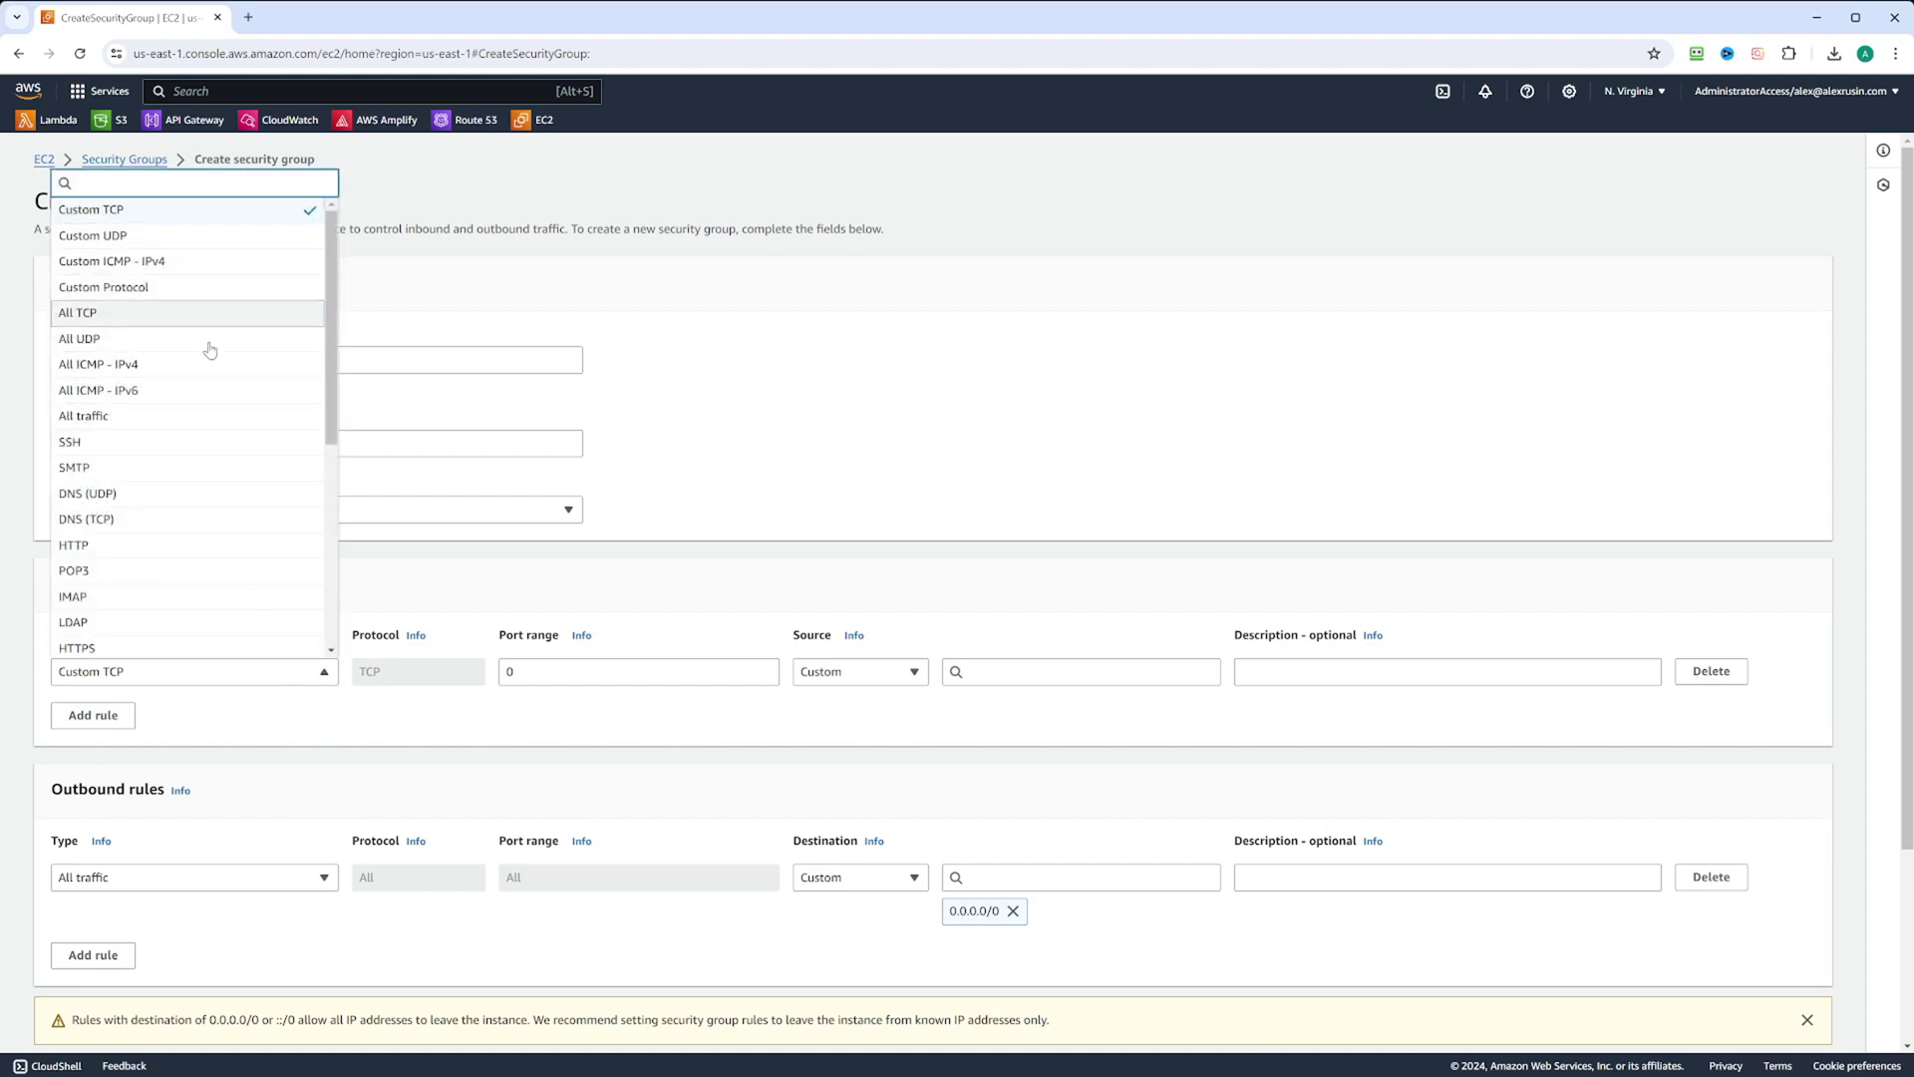
scroll(204, 379, "down", 1)
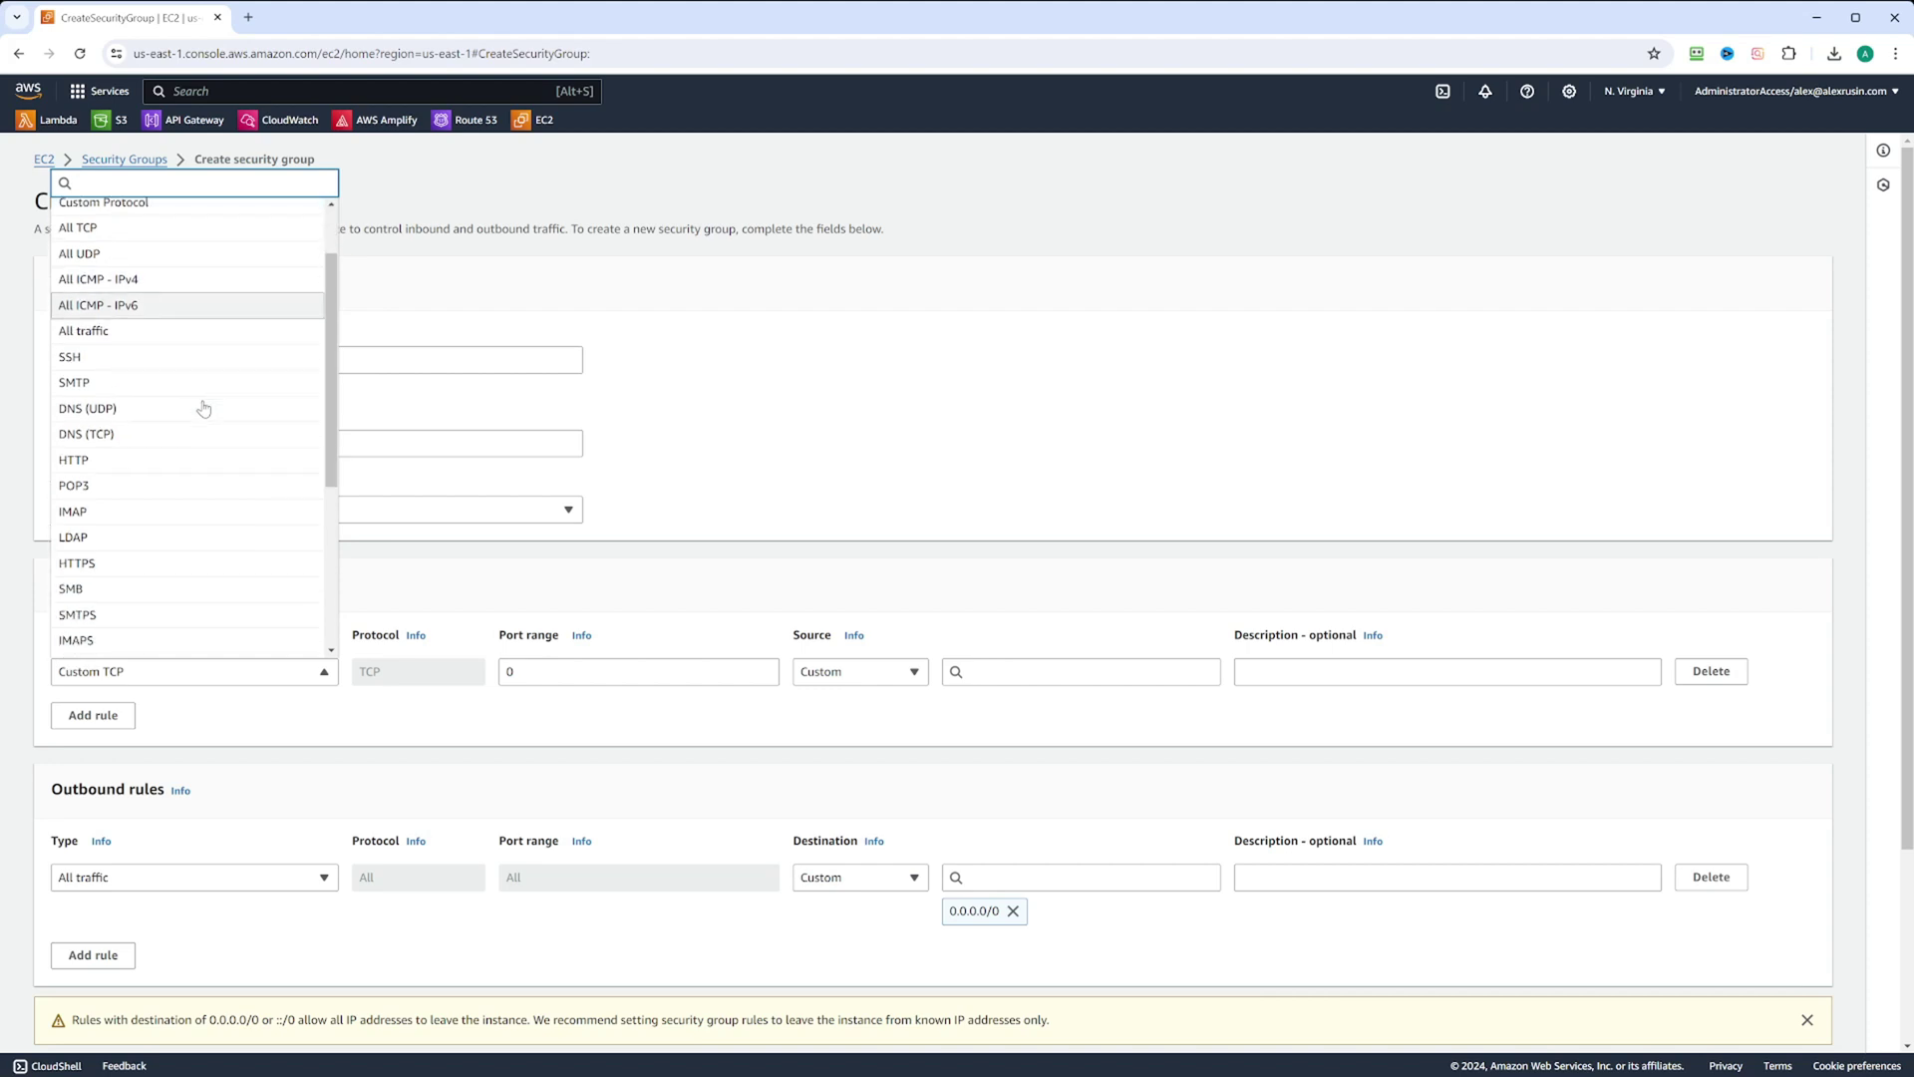
scroll(204, 408, "down", 2)
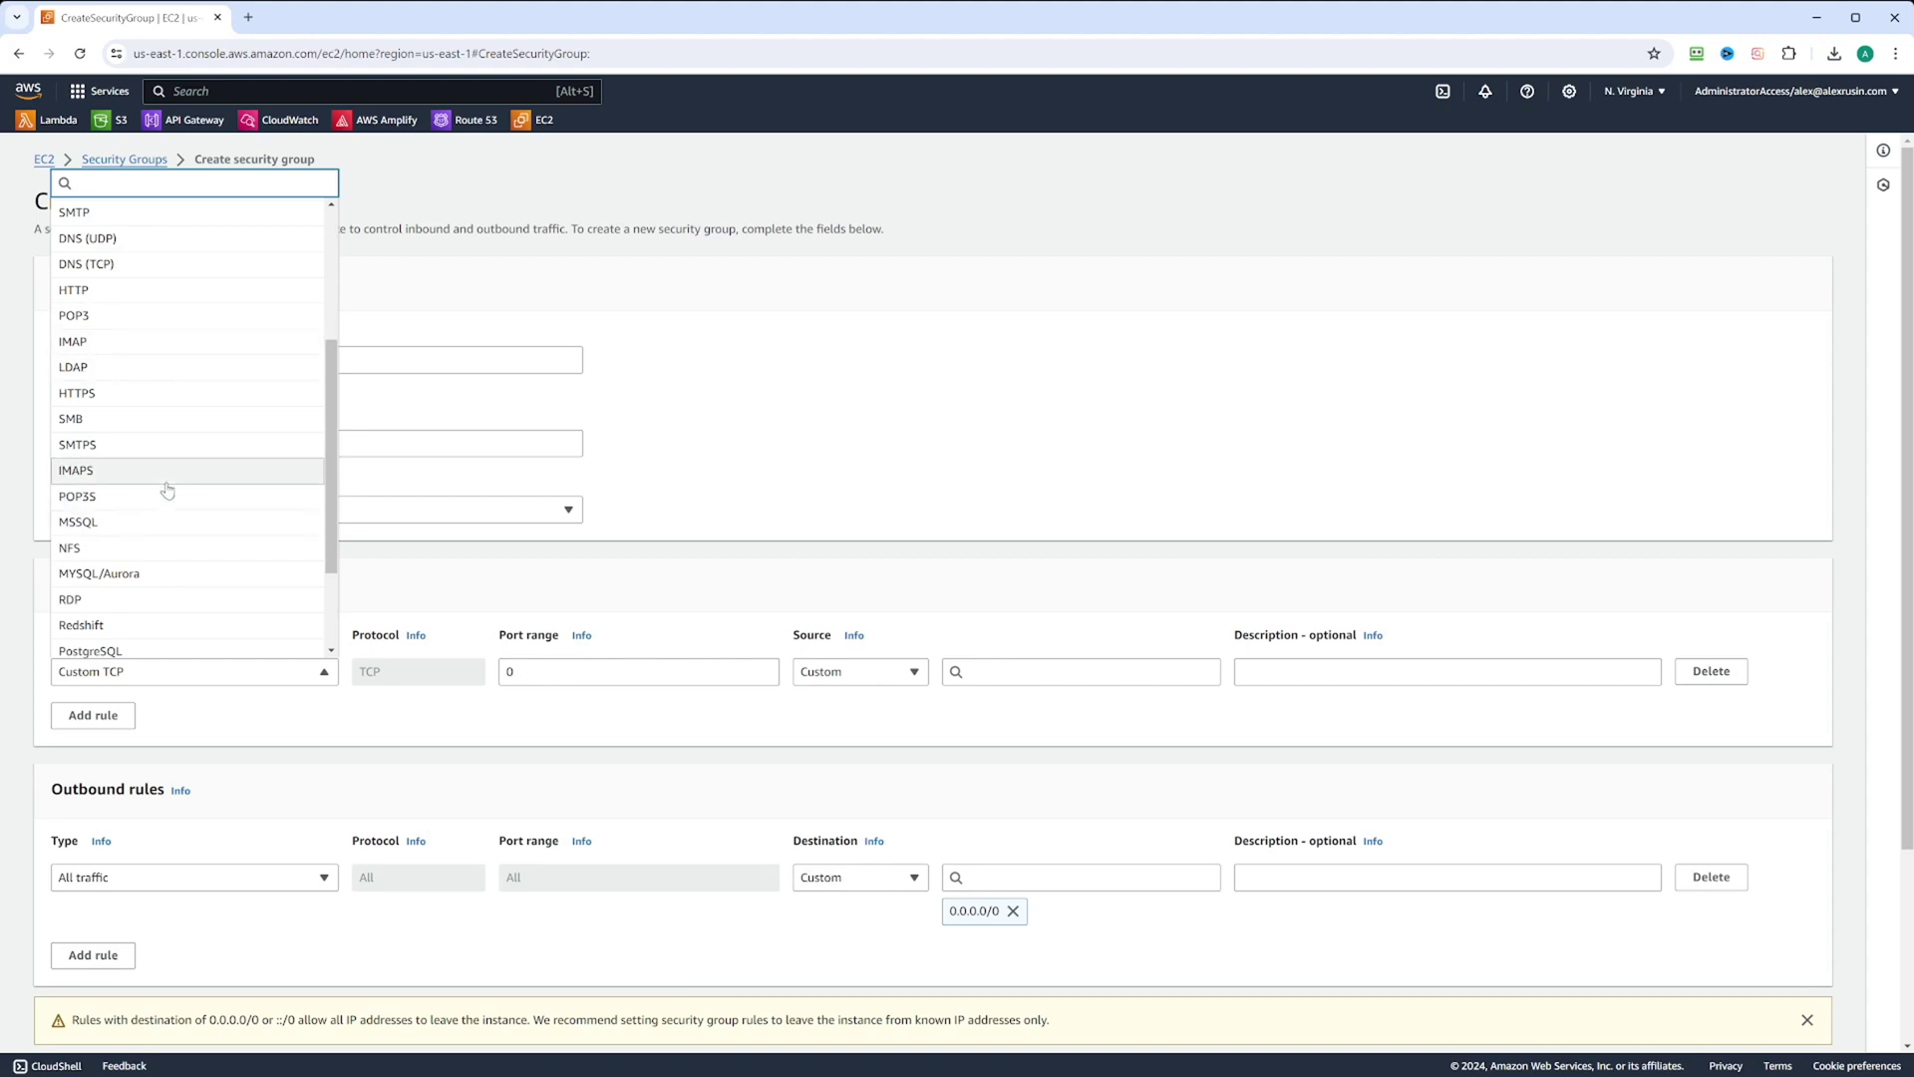
left_click(120, 293)
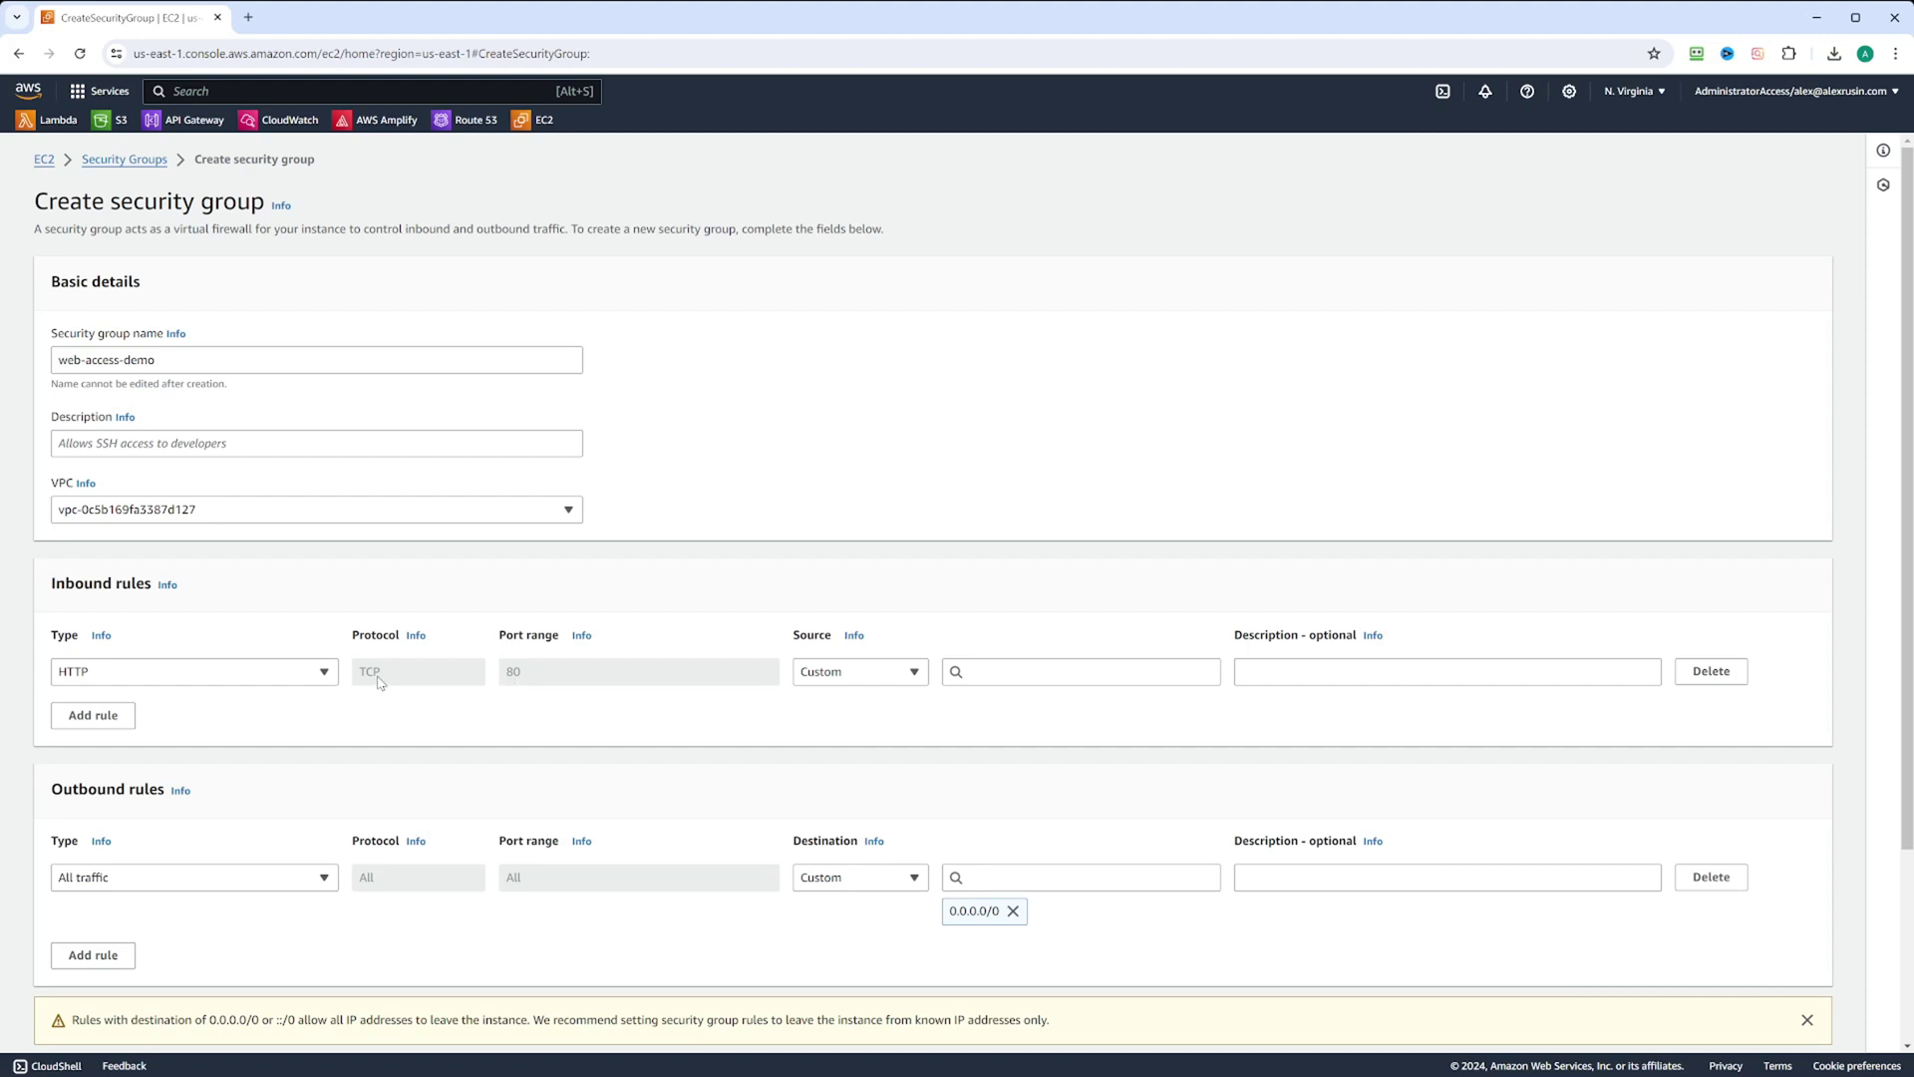
Step: Look through the custom source choices for the HTTP inbound rule and set its source to Anywhere-IPv4
left_click(839, 682)
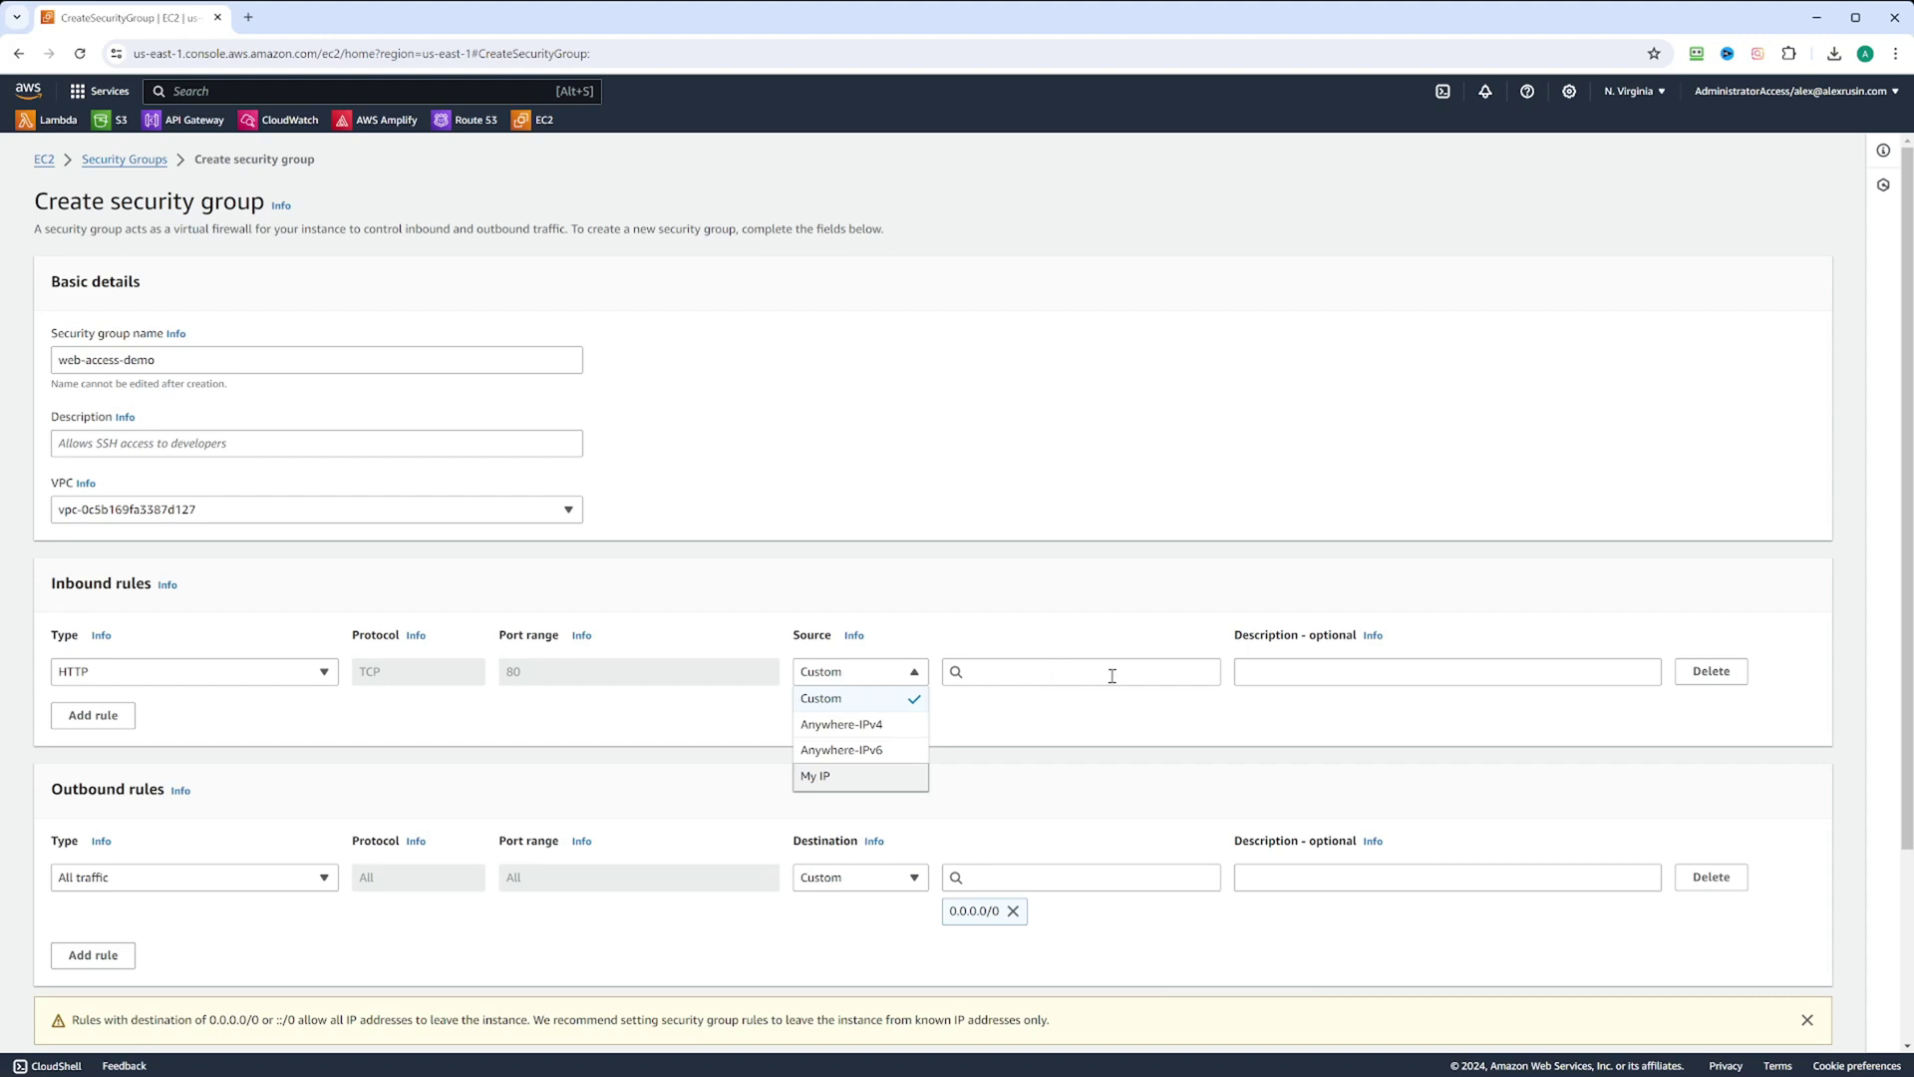
left_click(1033, 677)
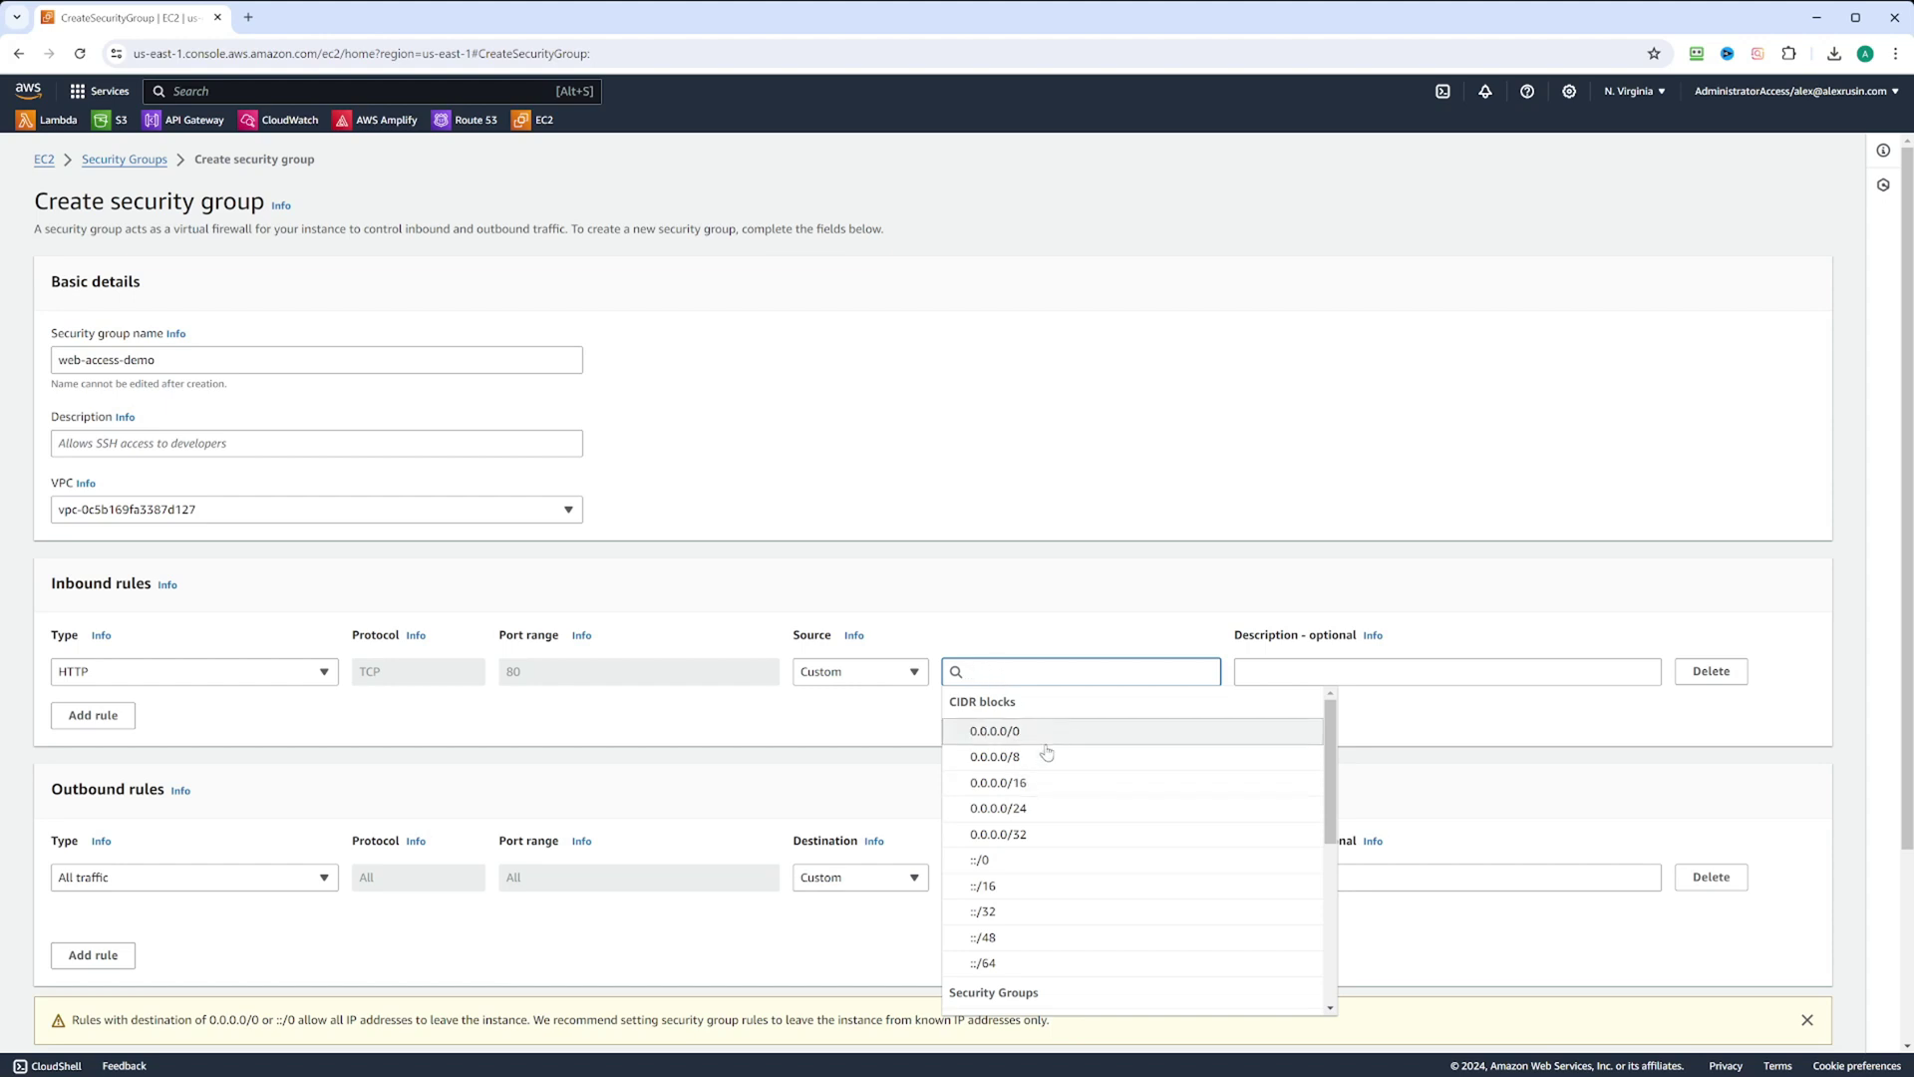
scroll(1045, 788, "down", 1)
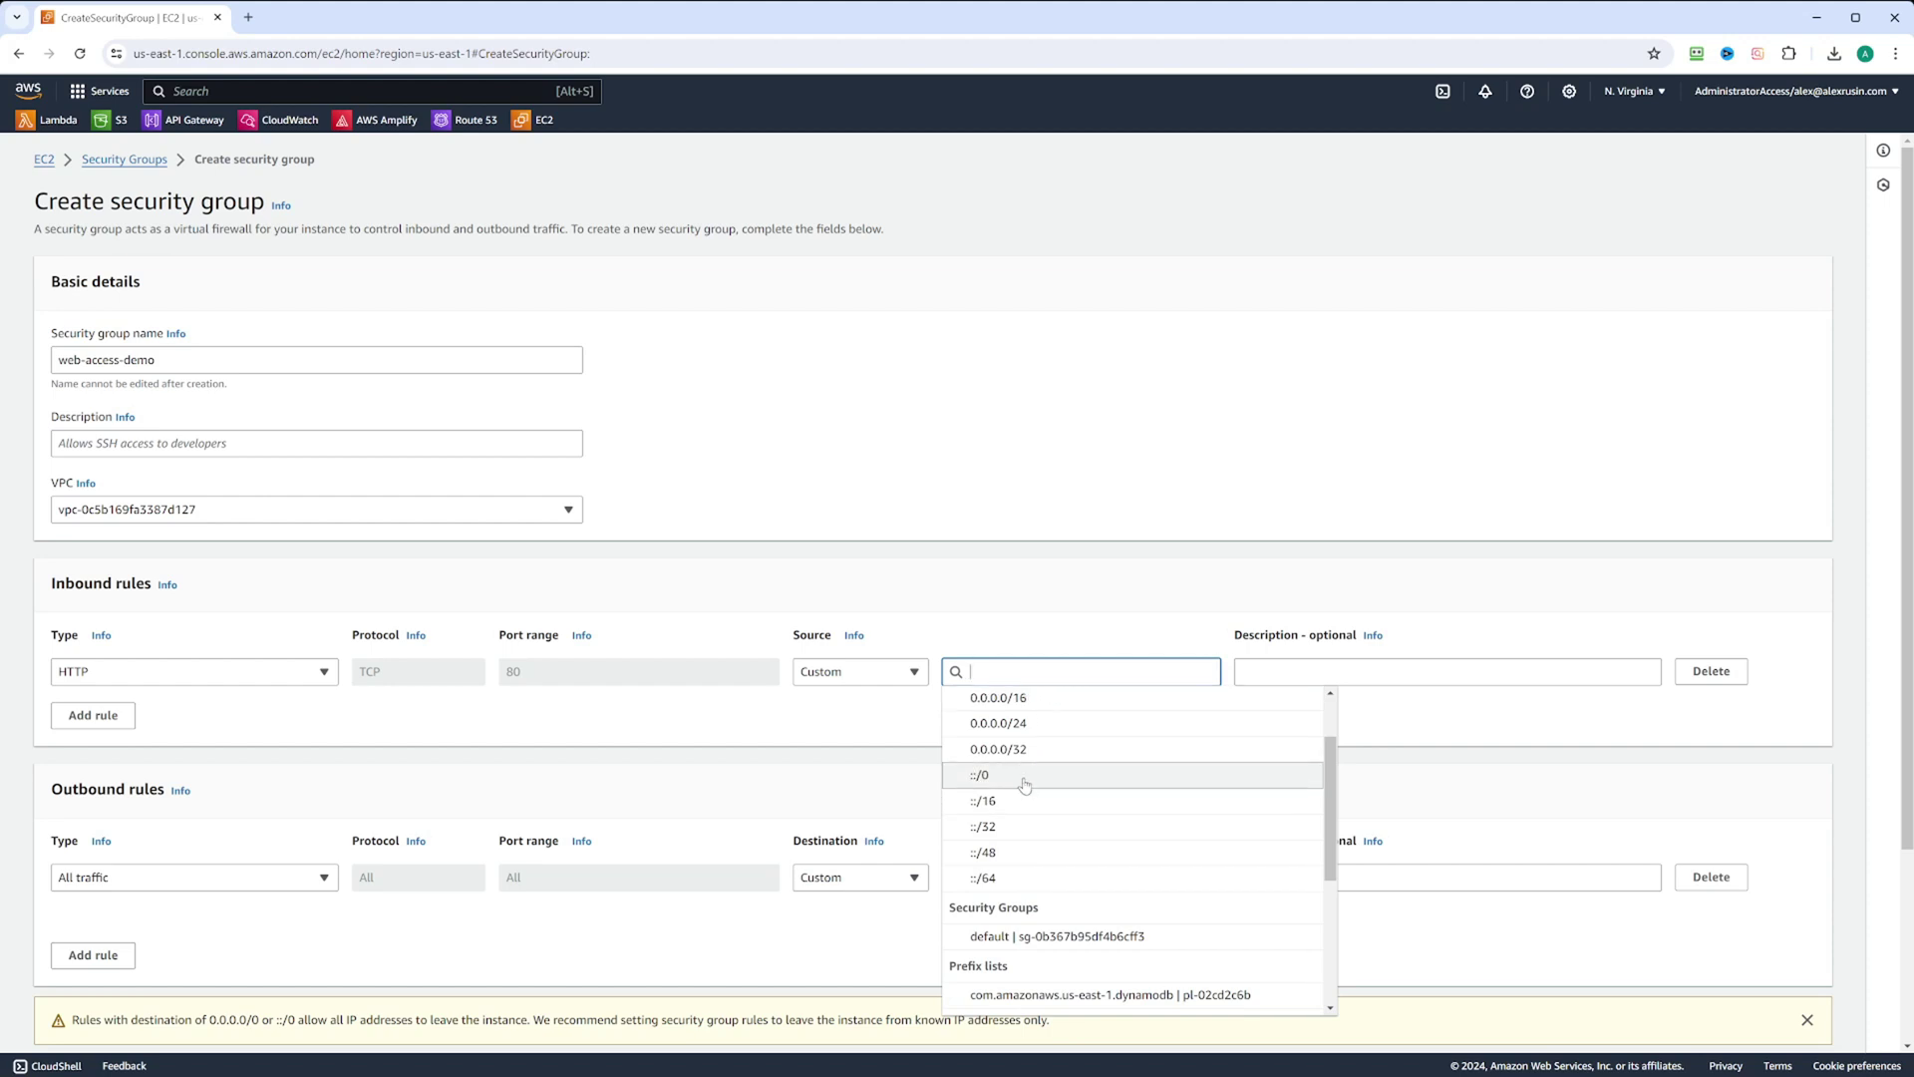
scroll(1019, 883, "down", 2)
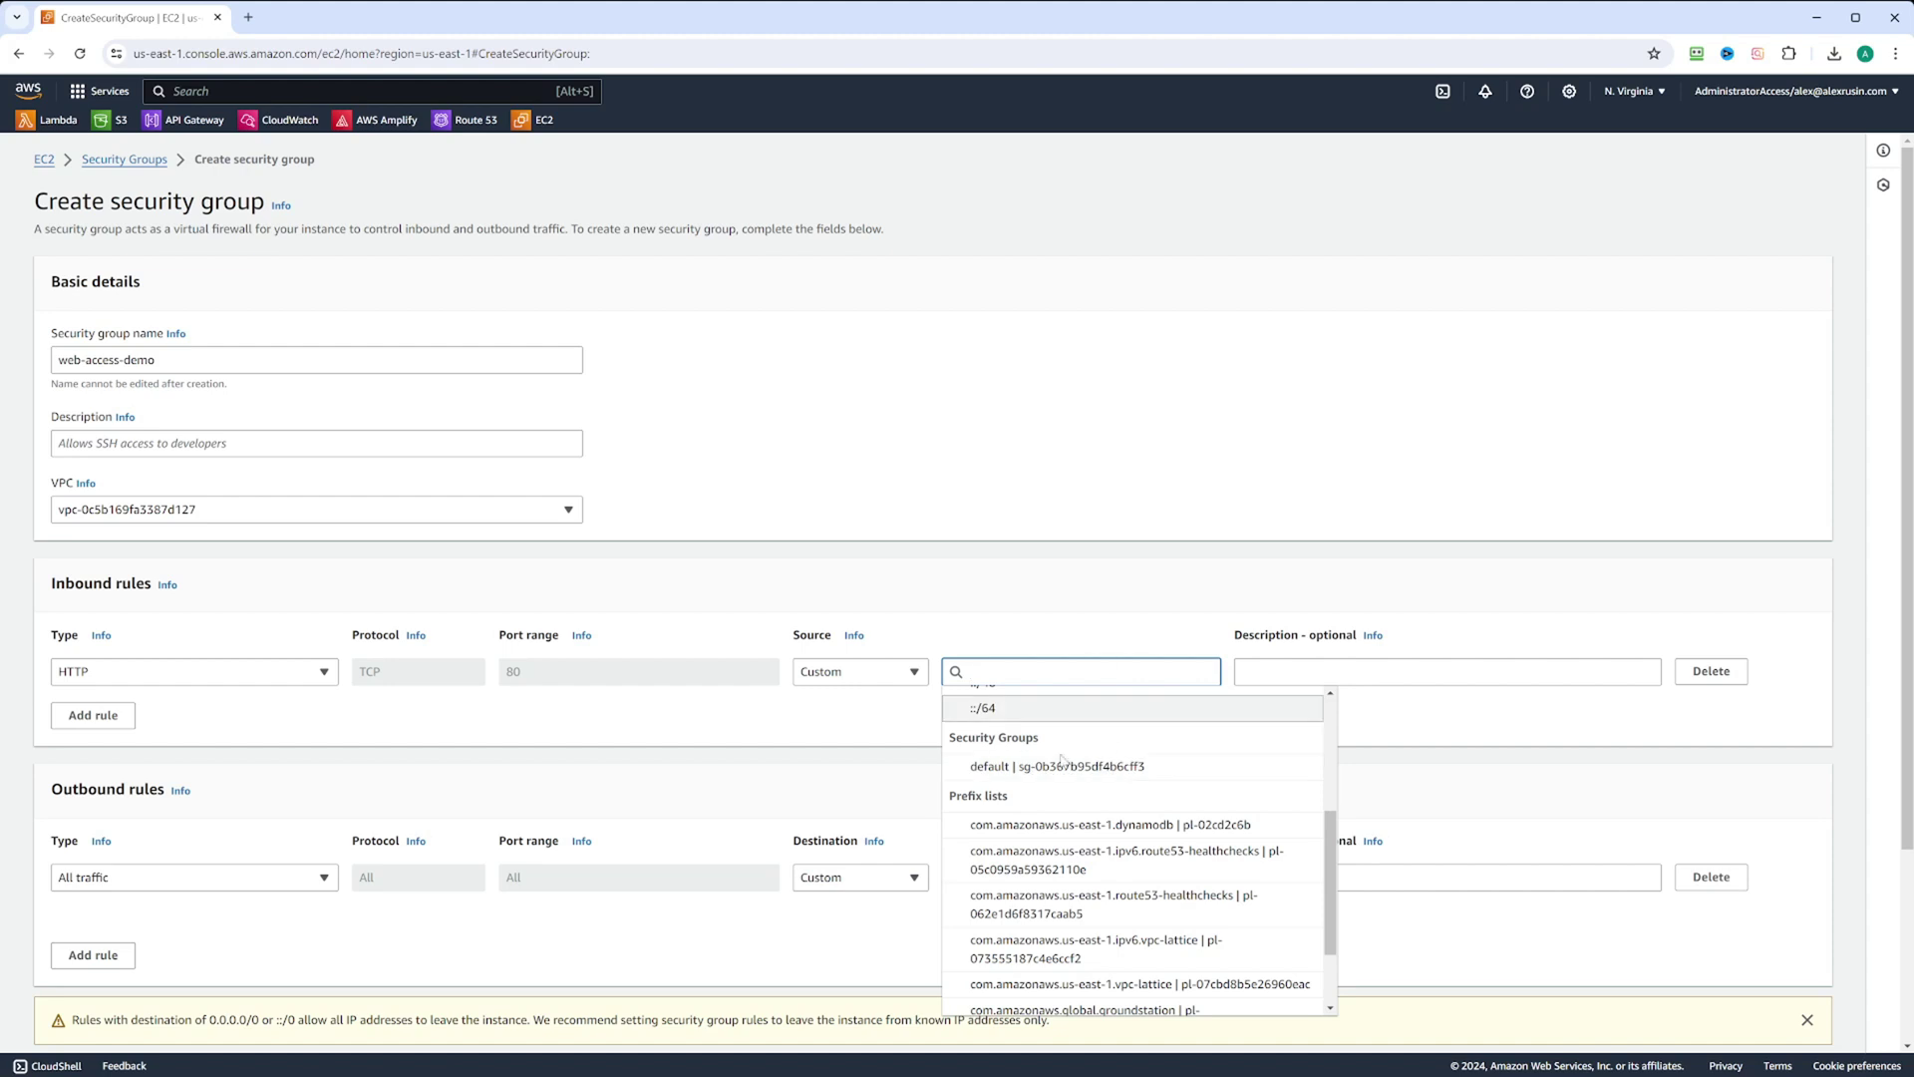
scroll(1039, 771, "down", 1)
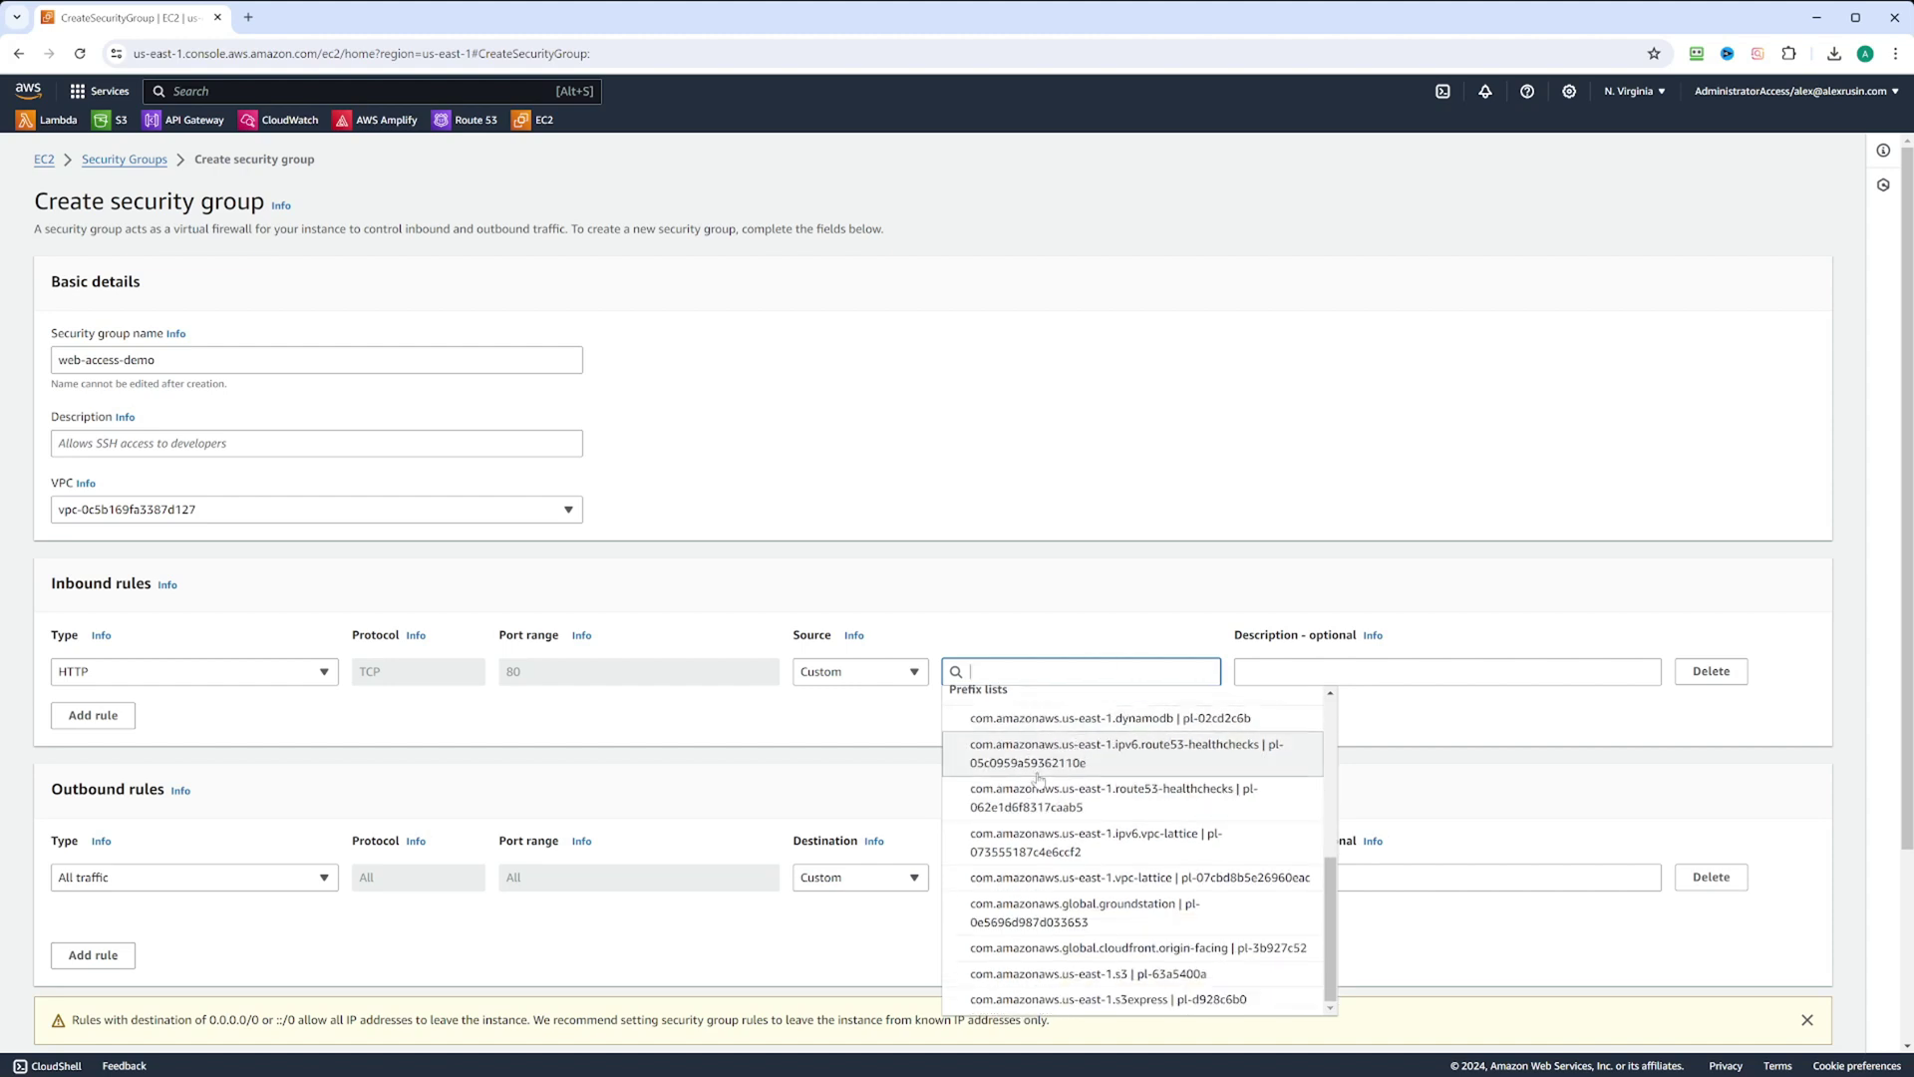
scroll(1039, 779, "down", 2)
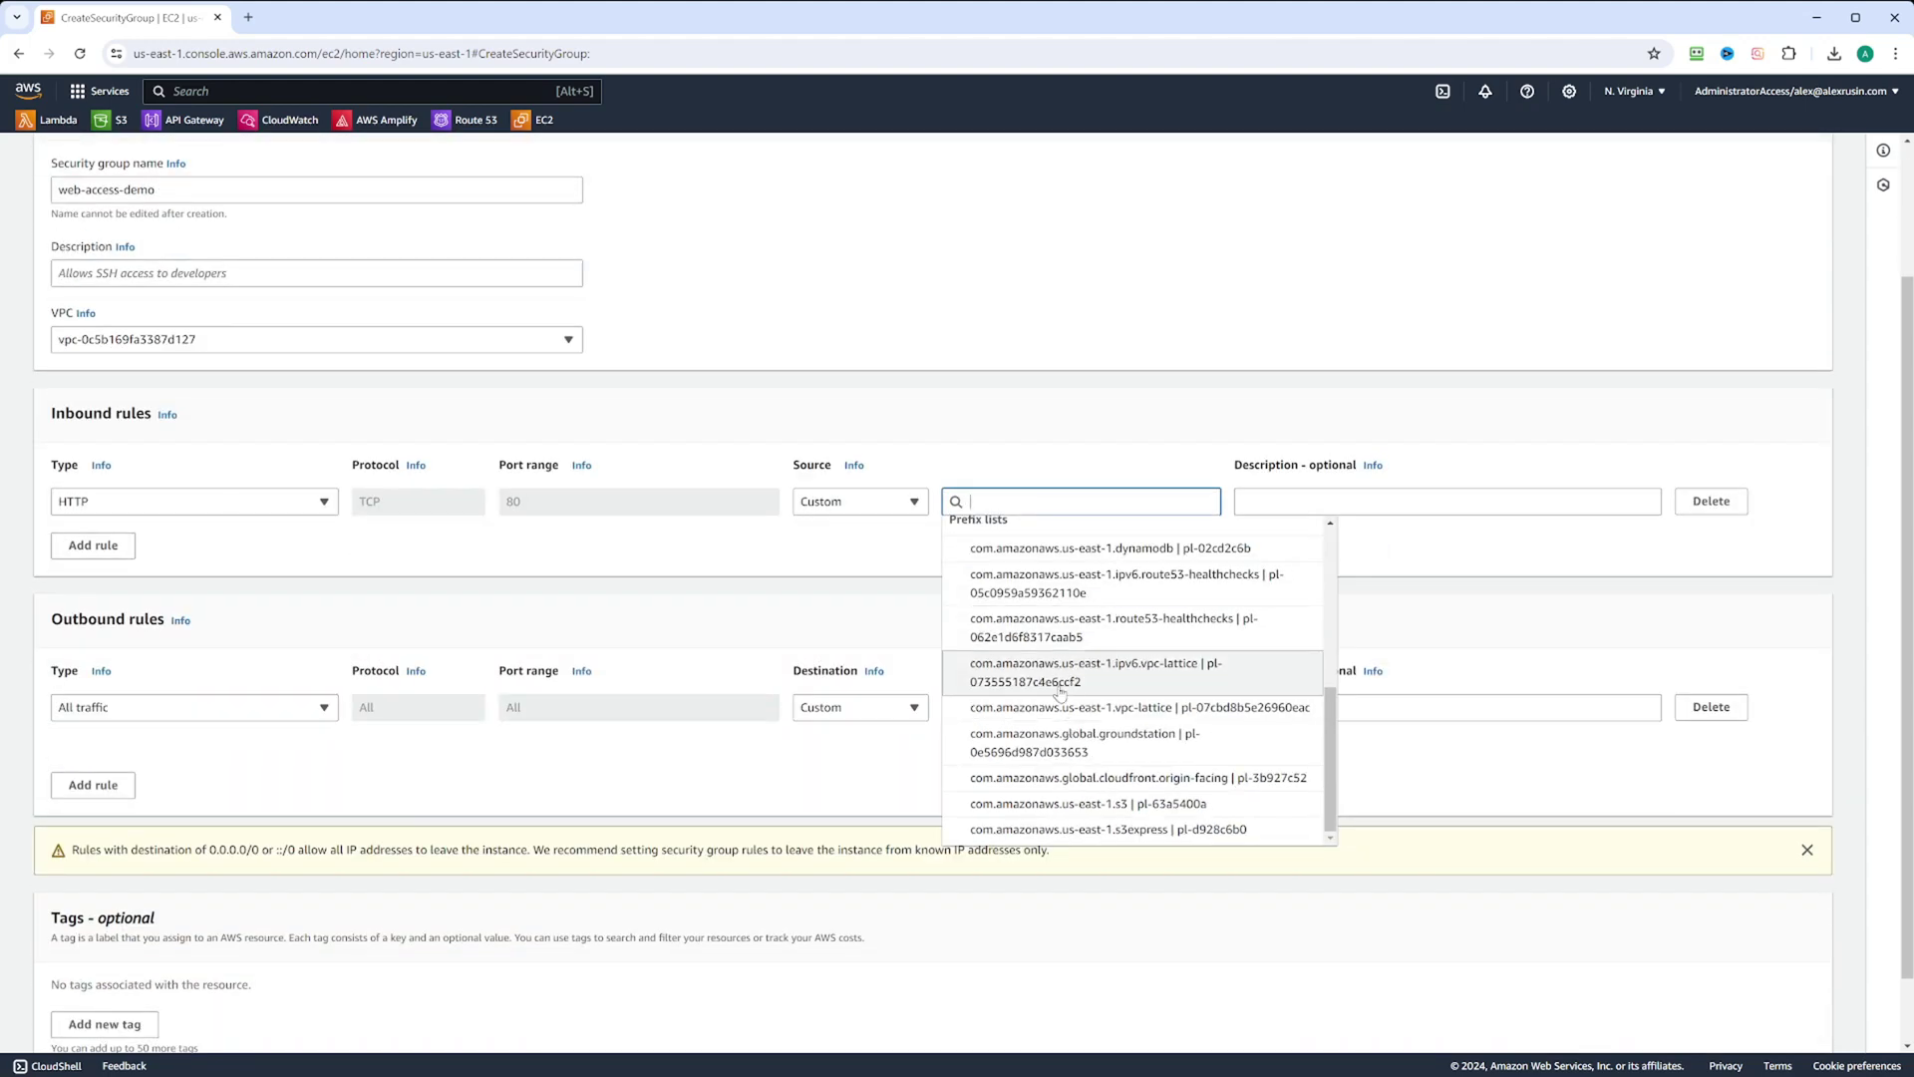
scroll(1060, 692, "up", 2)
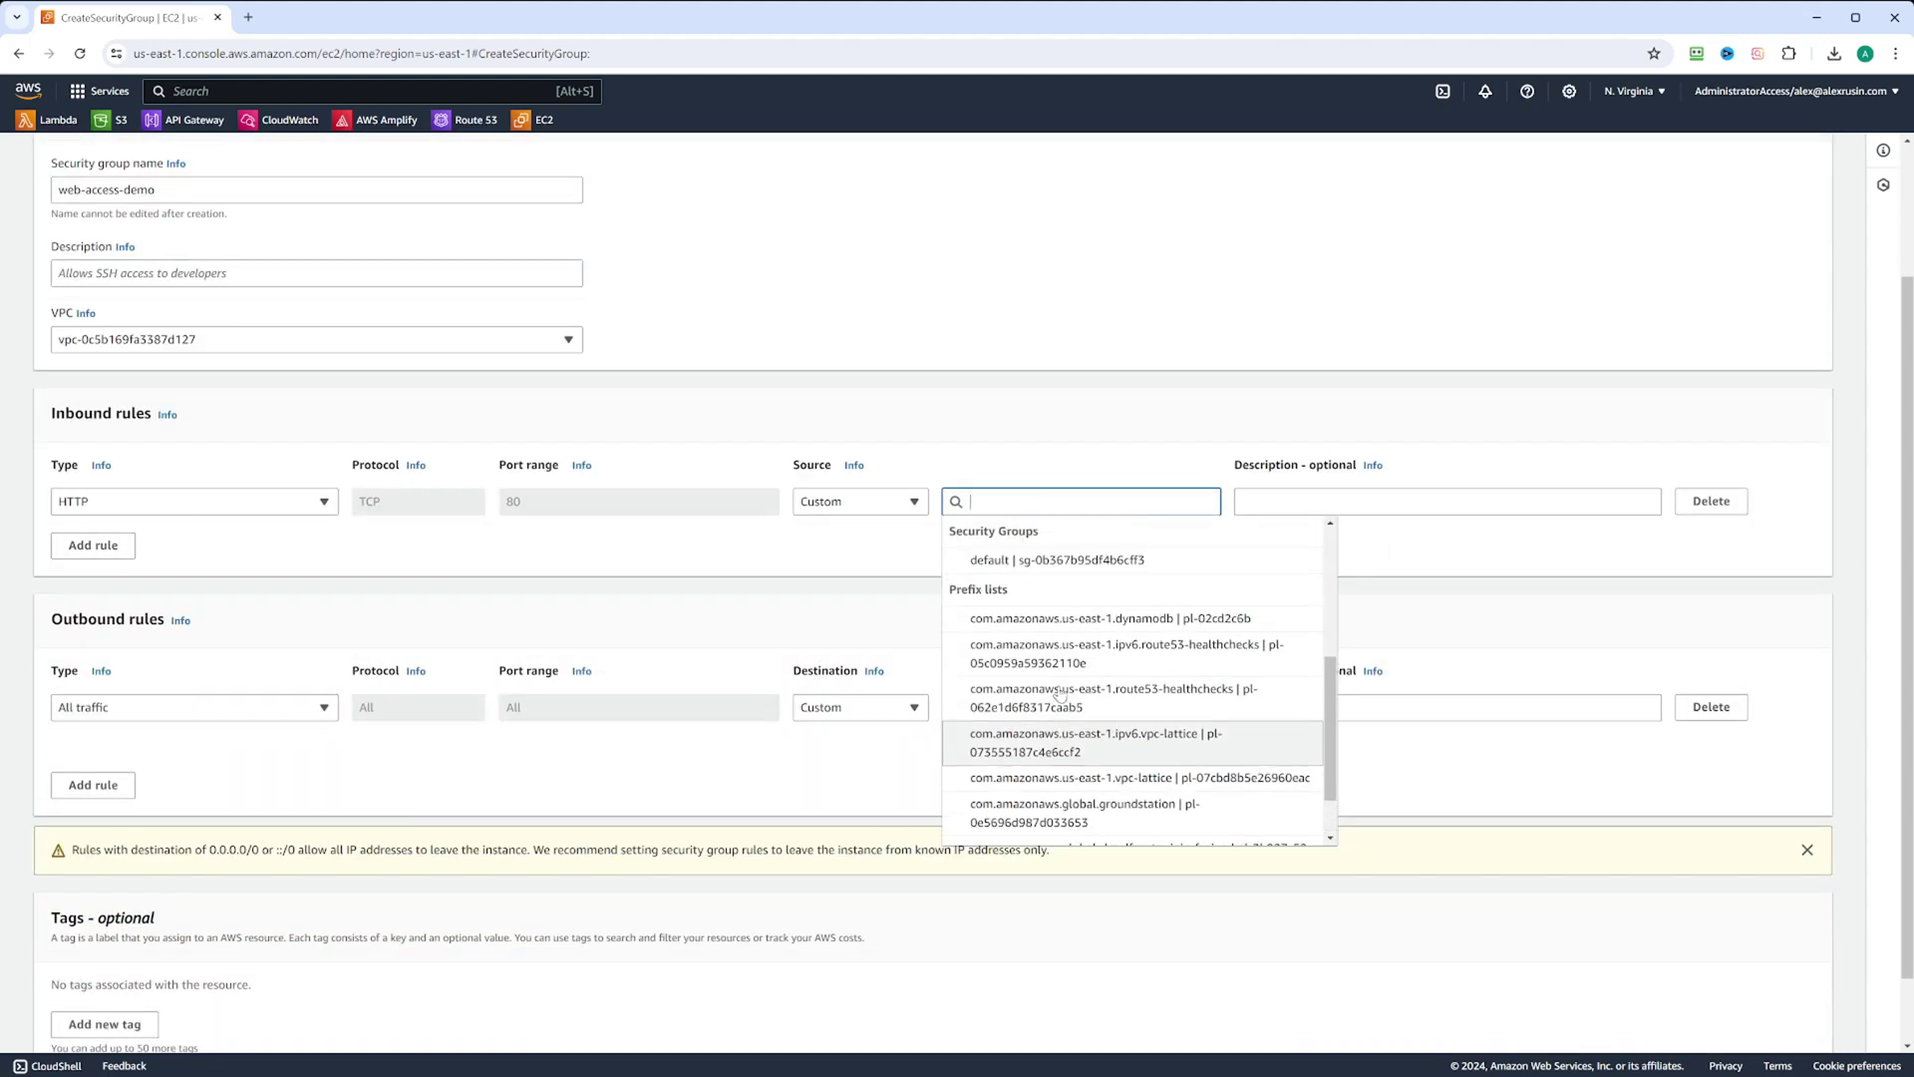
left_click(847, 508)
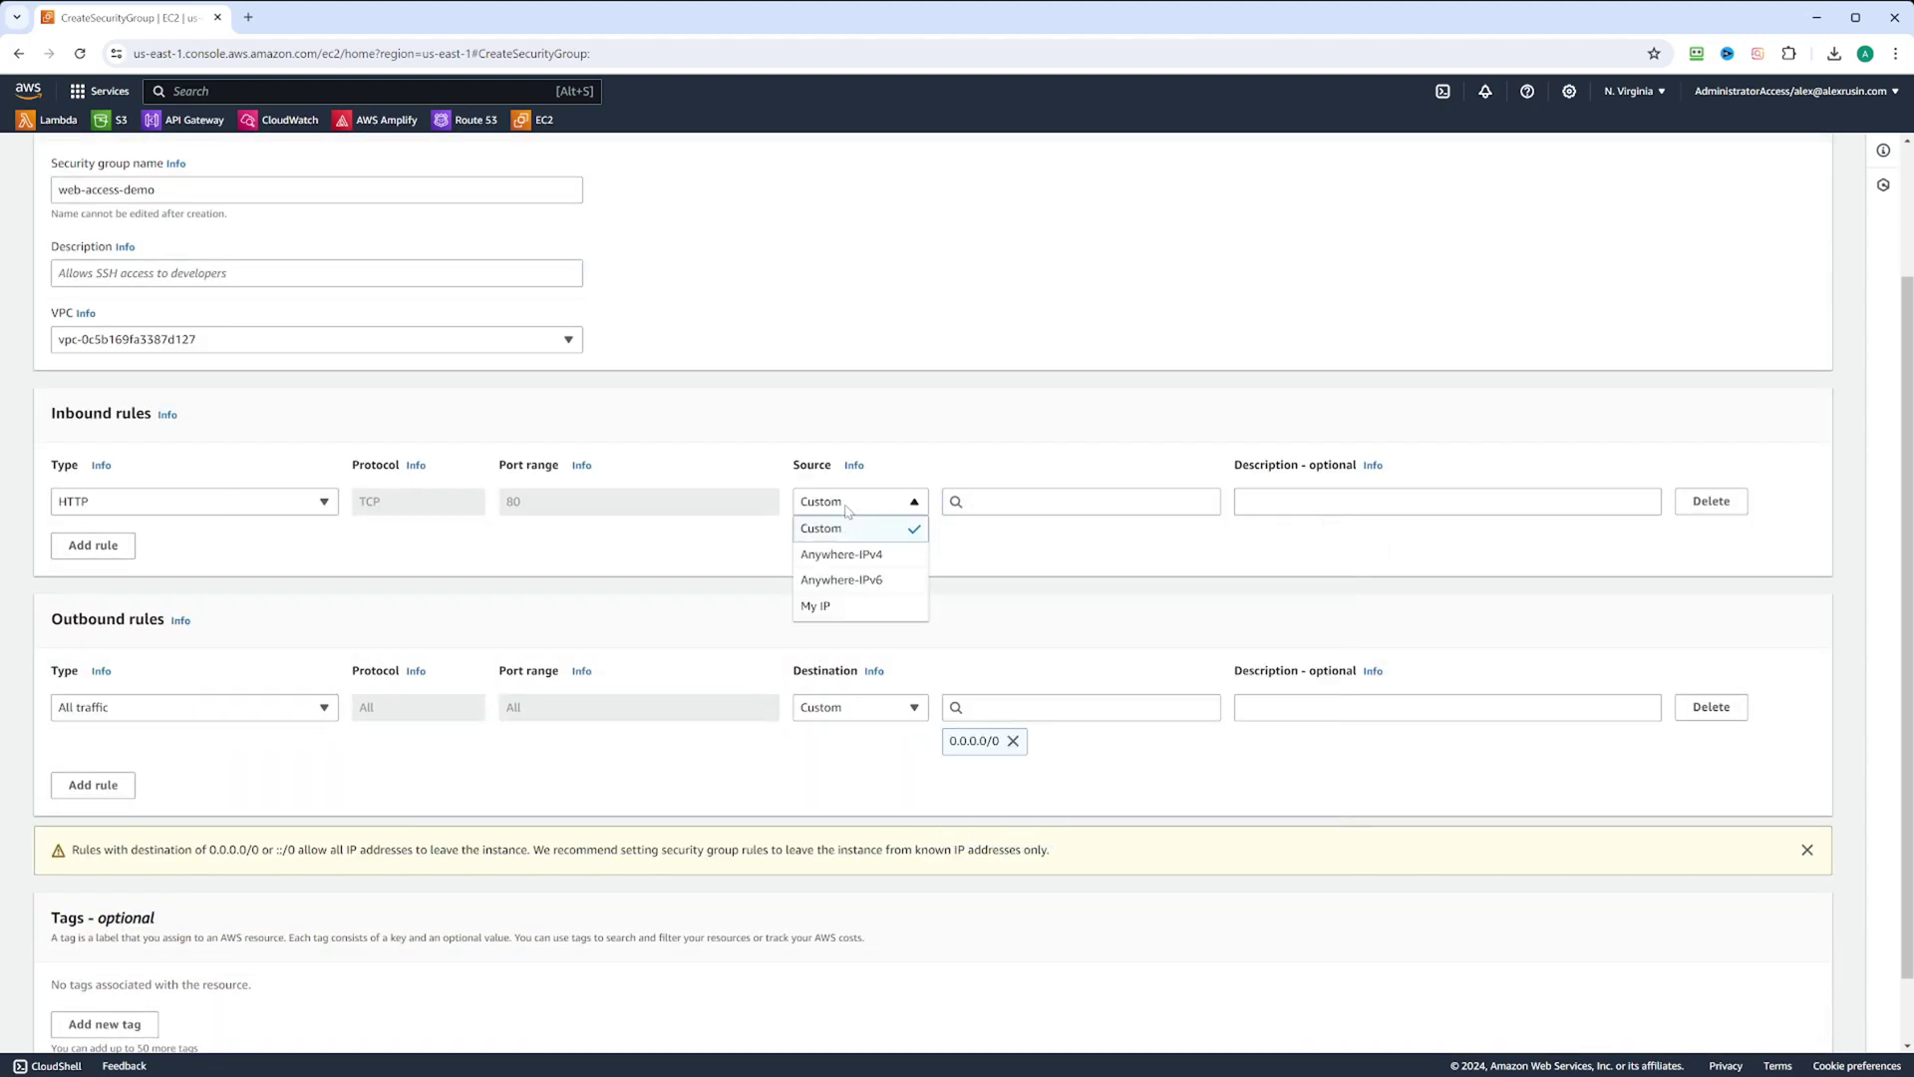
left_click(870, 556)
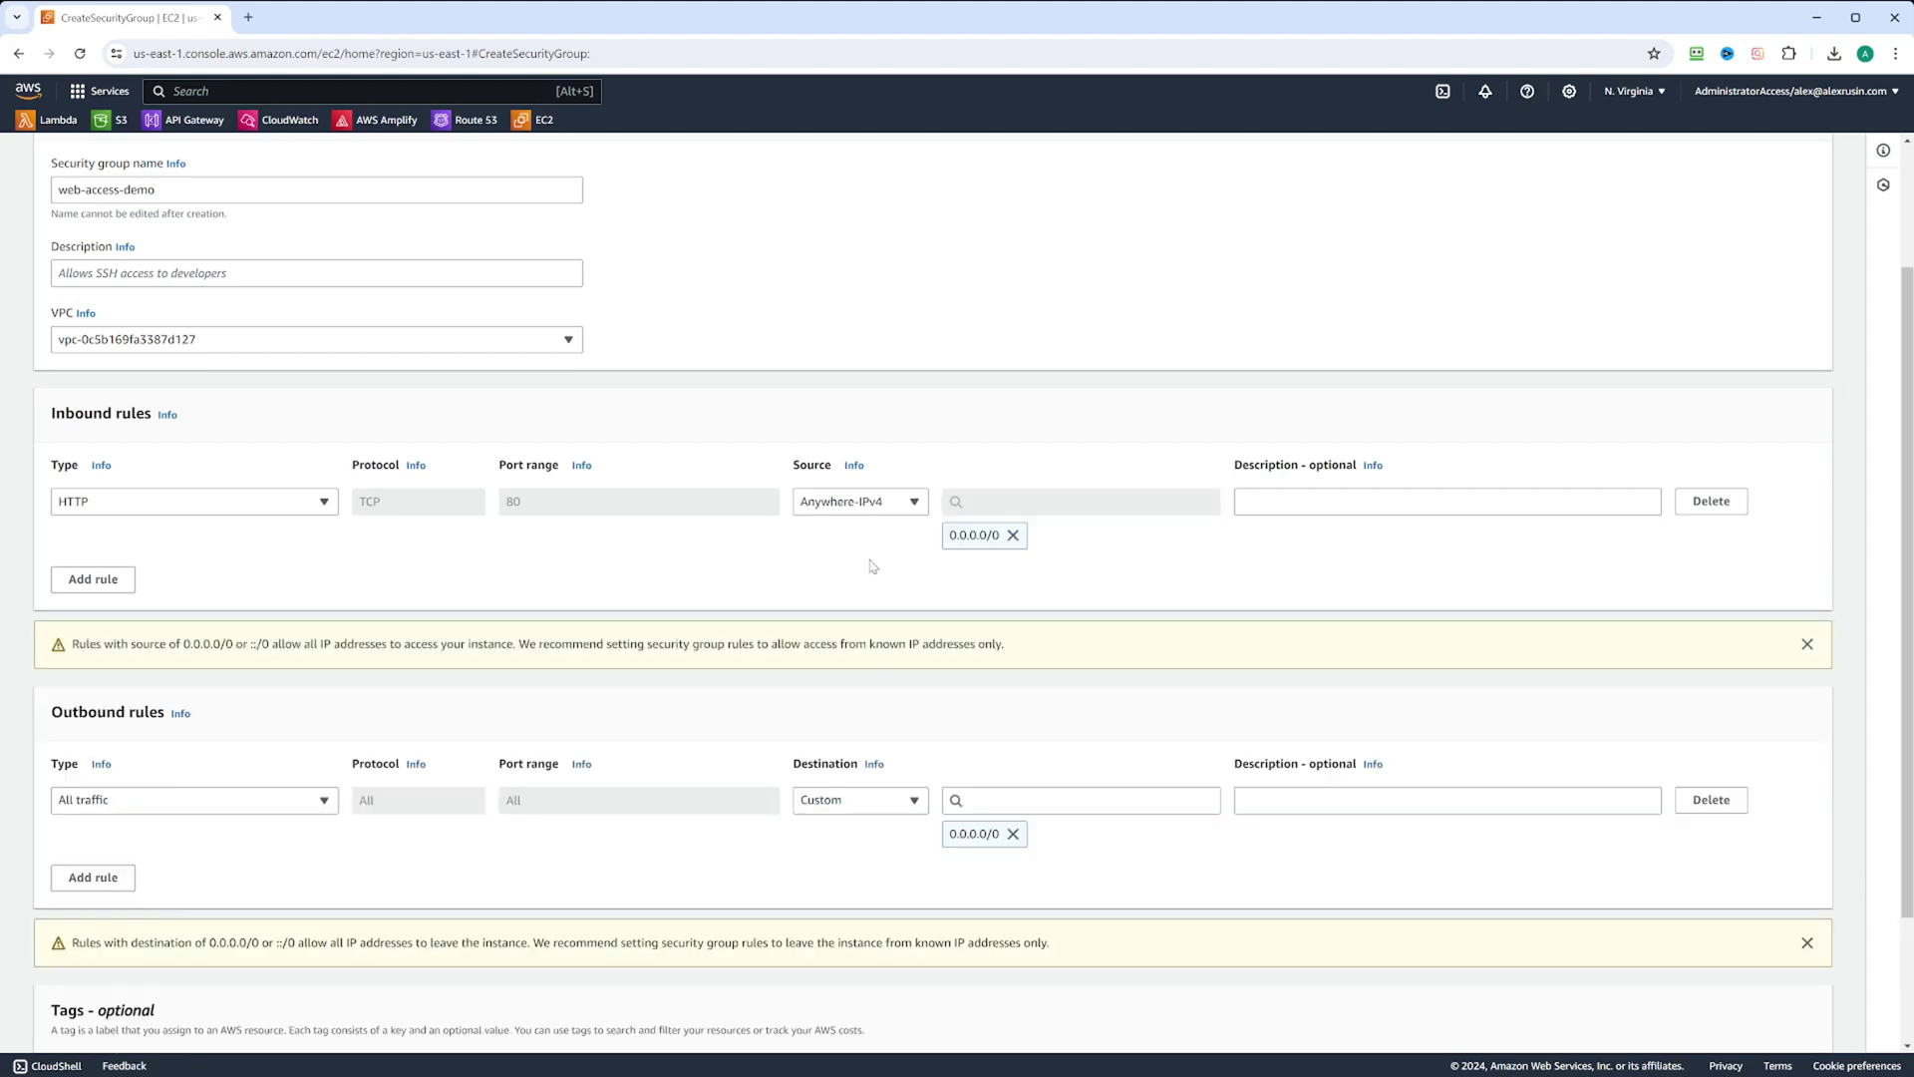
left_click(1380, 493)
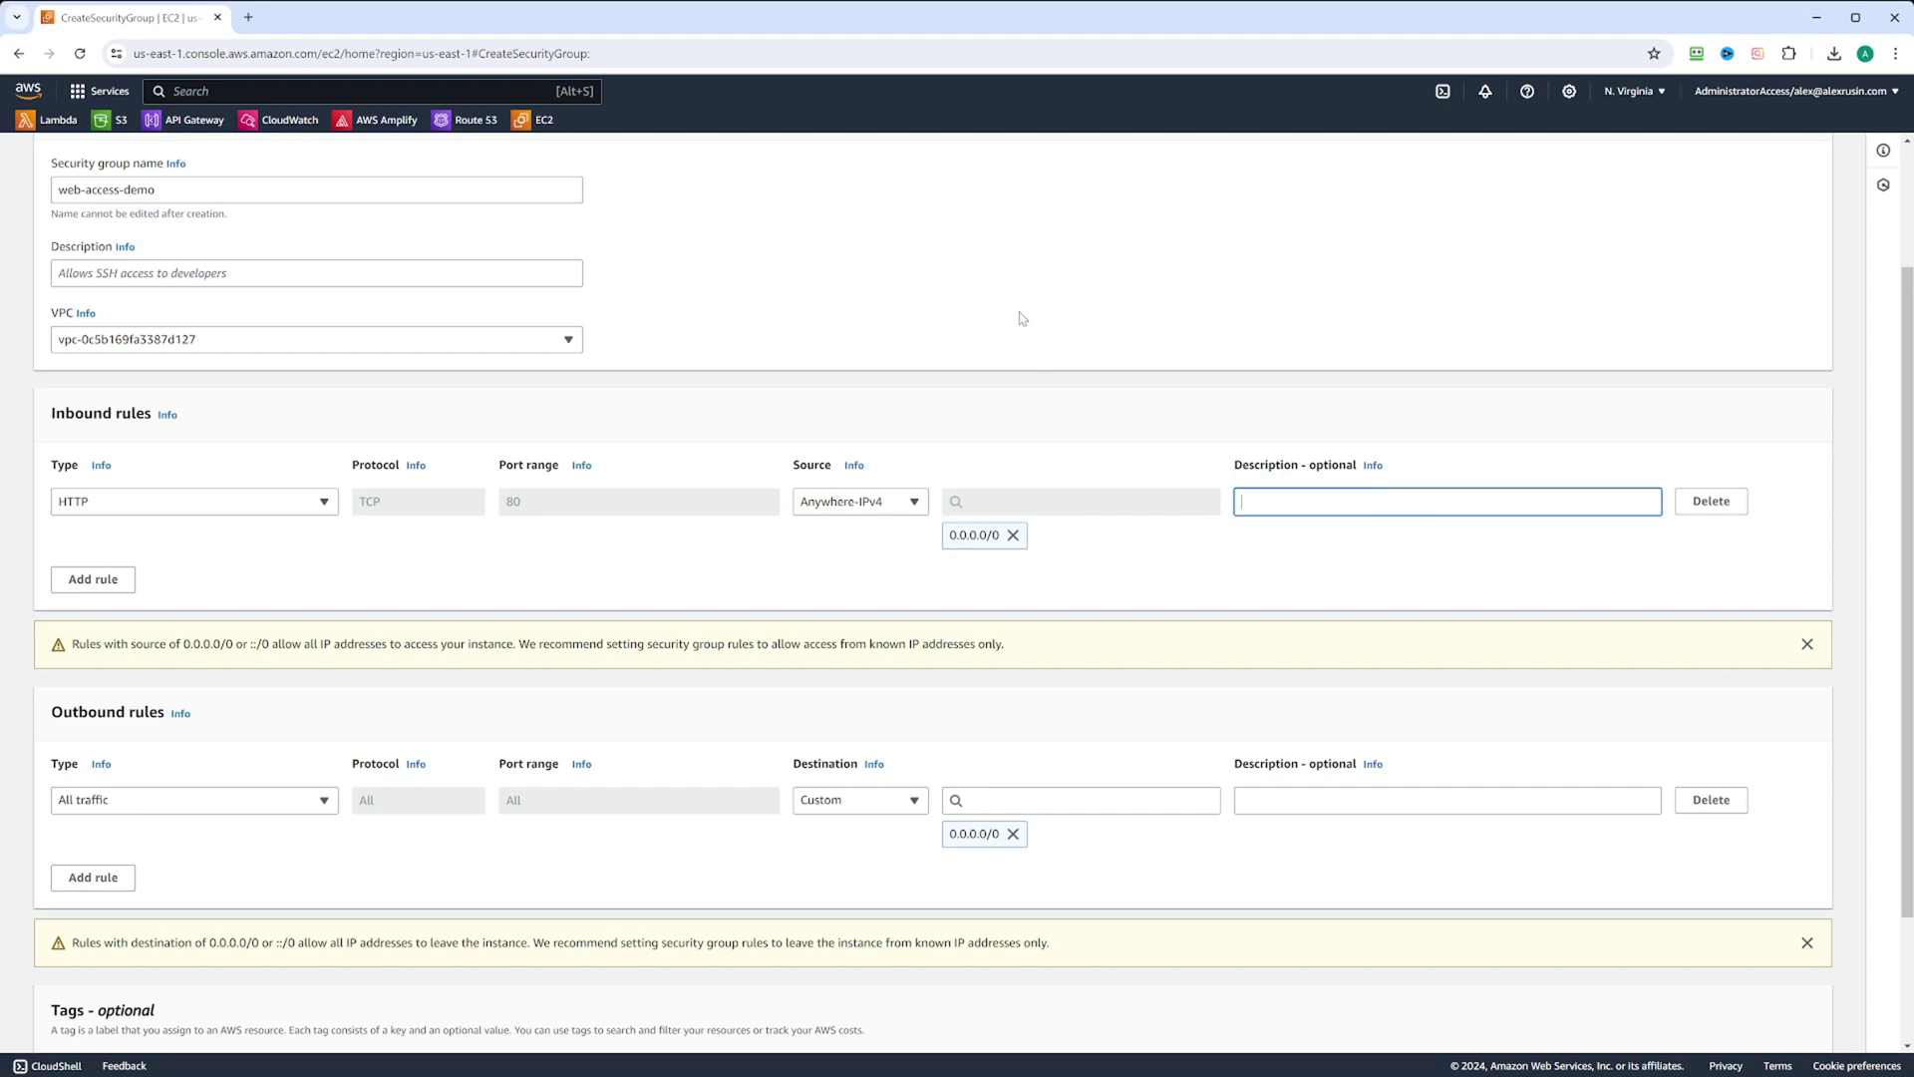
Step: Add a second inbound rule of type HTTP with the source Anywhere-IPv6
left_click(94, 580)
left_click(167, 574)
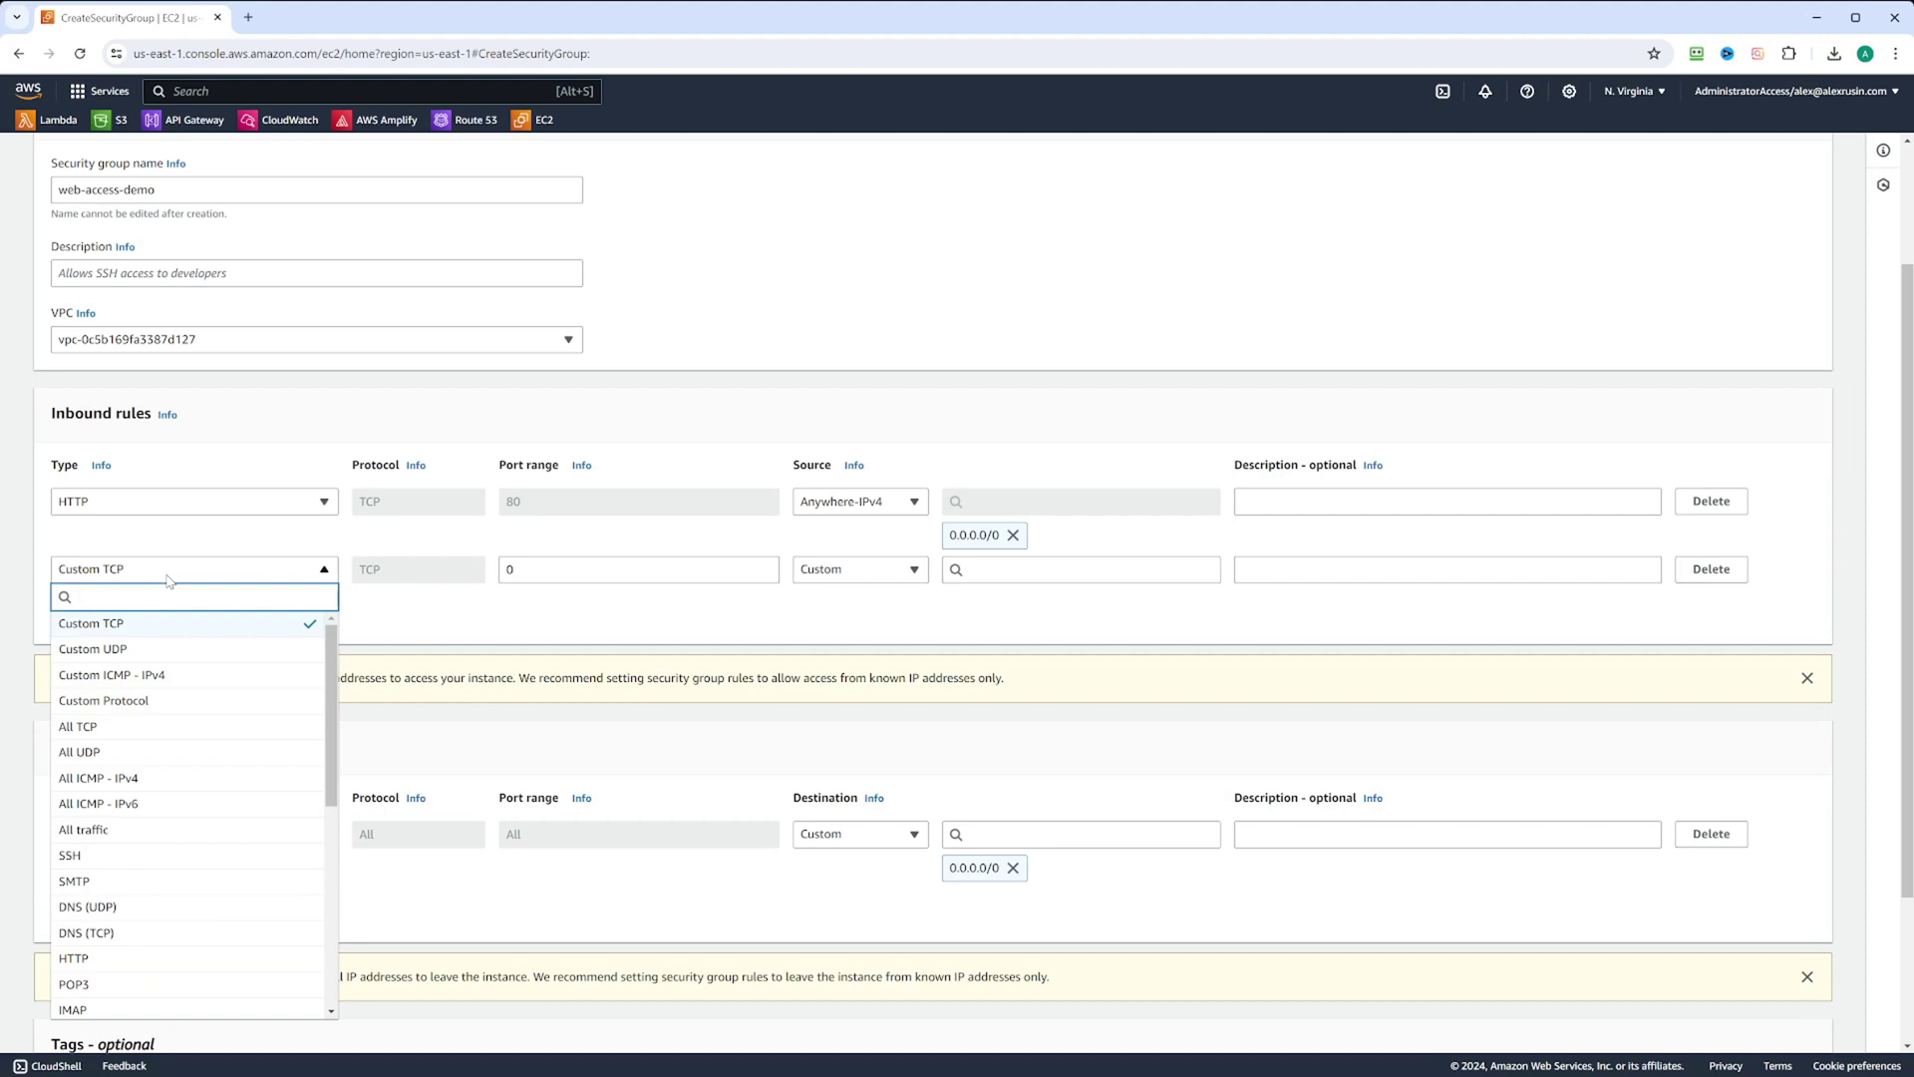
left_click(122, 959)
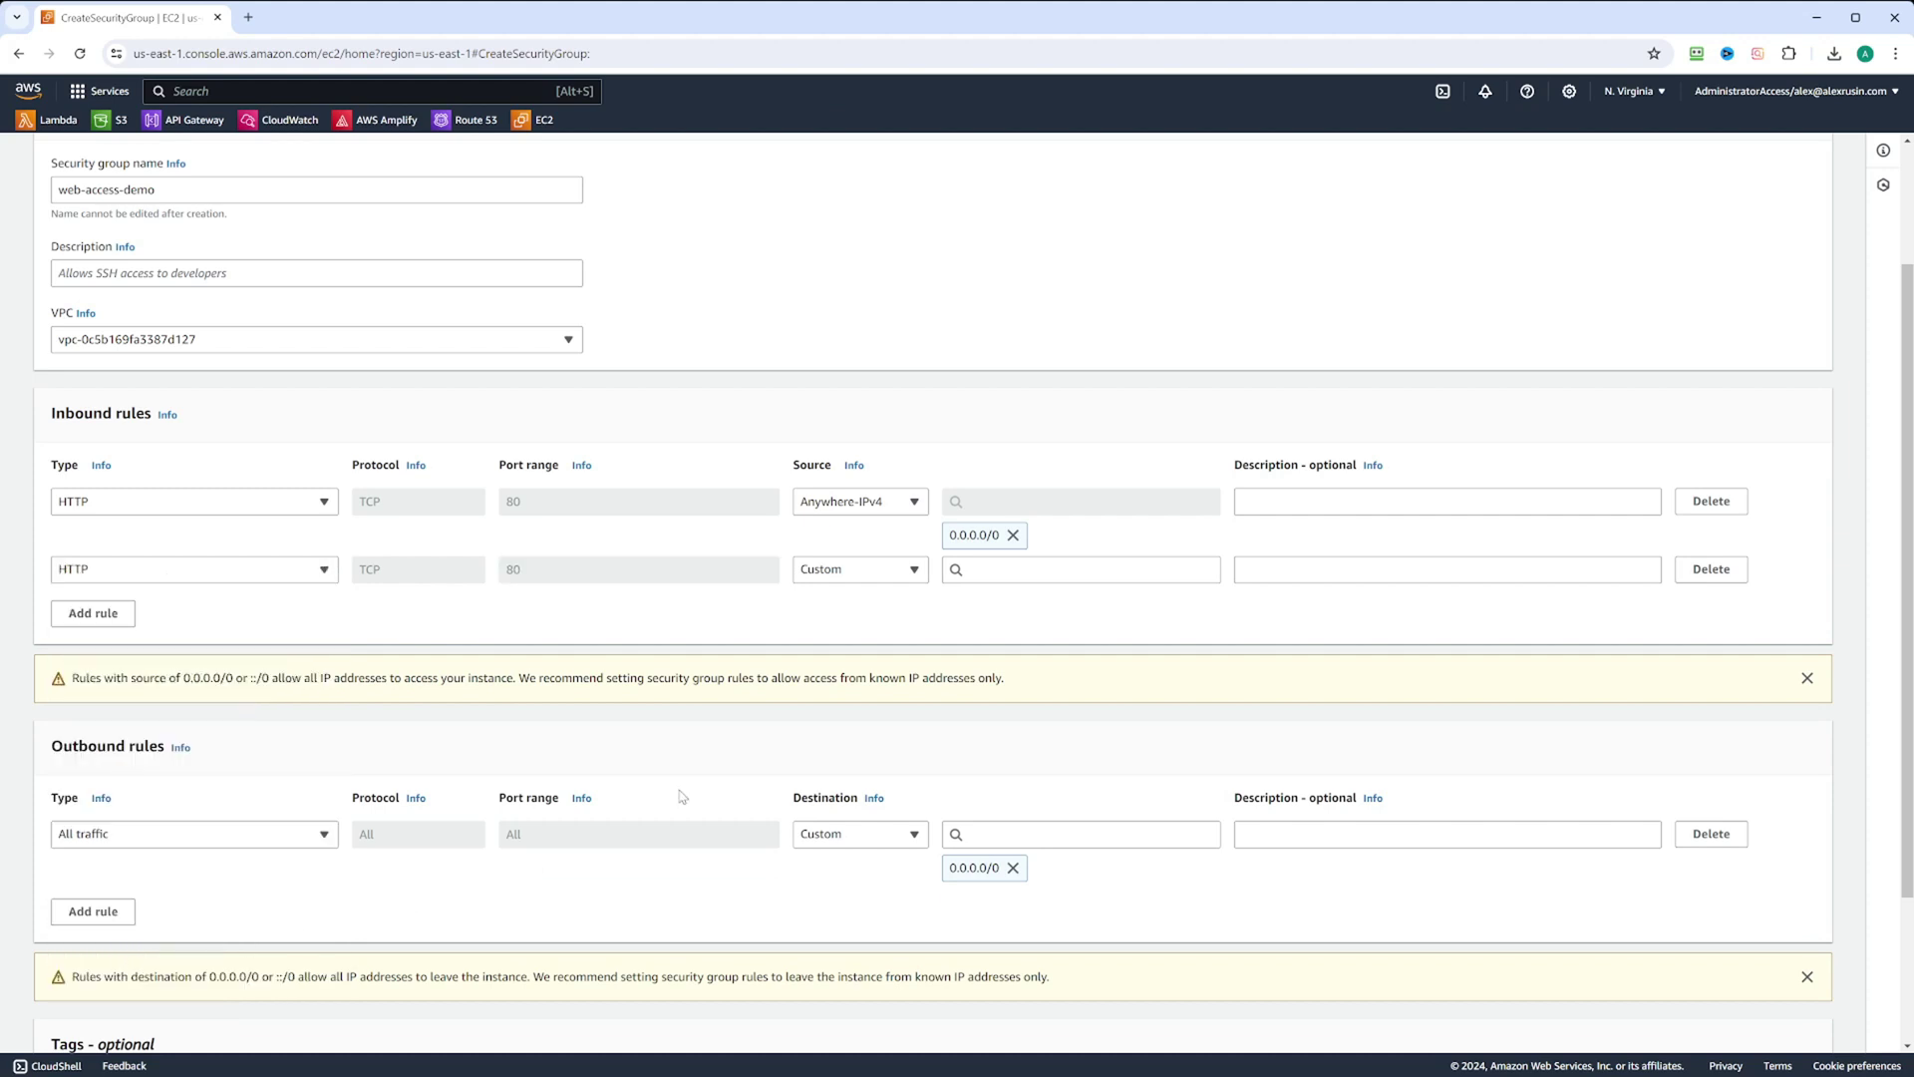
left_click(856, 572)
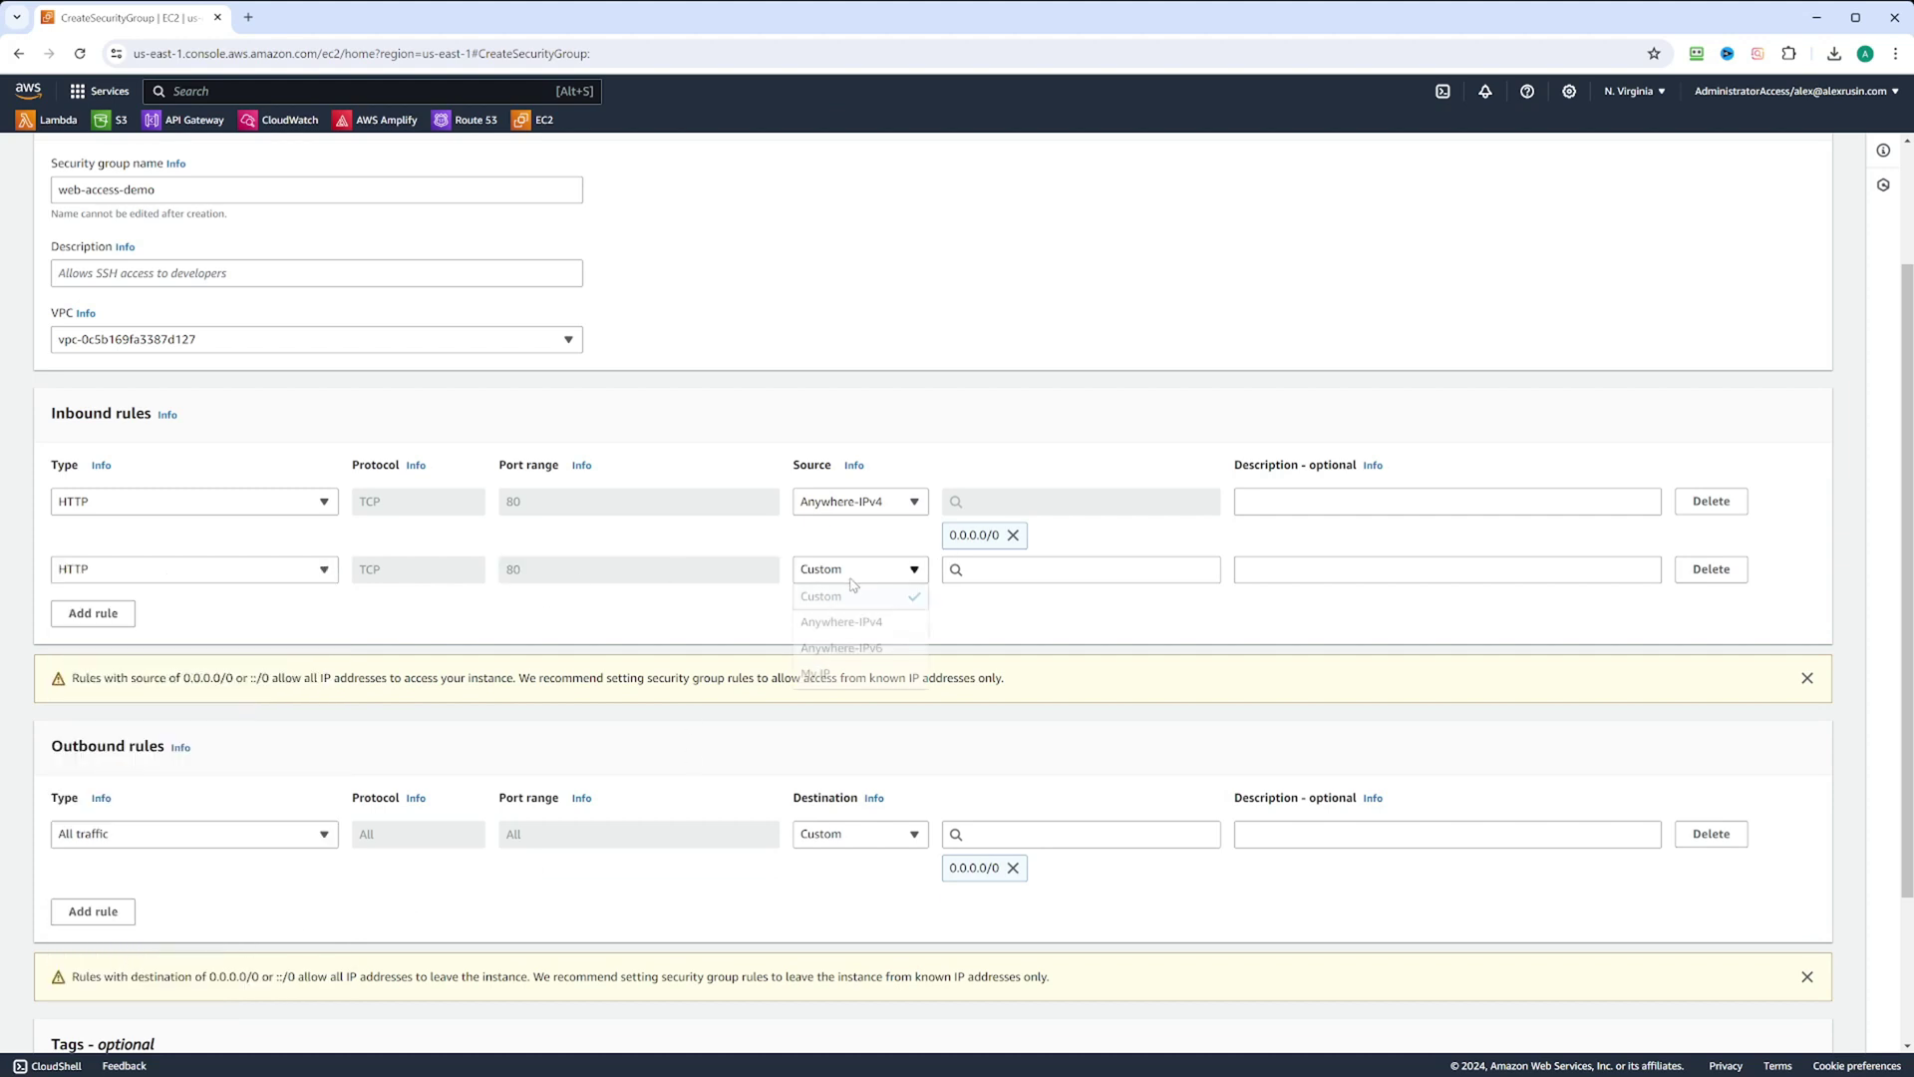
left_click(843, 648)
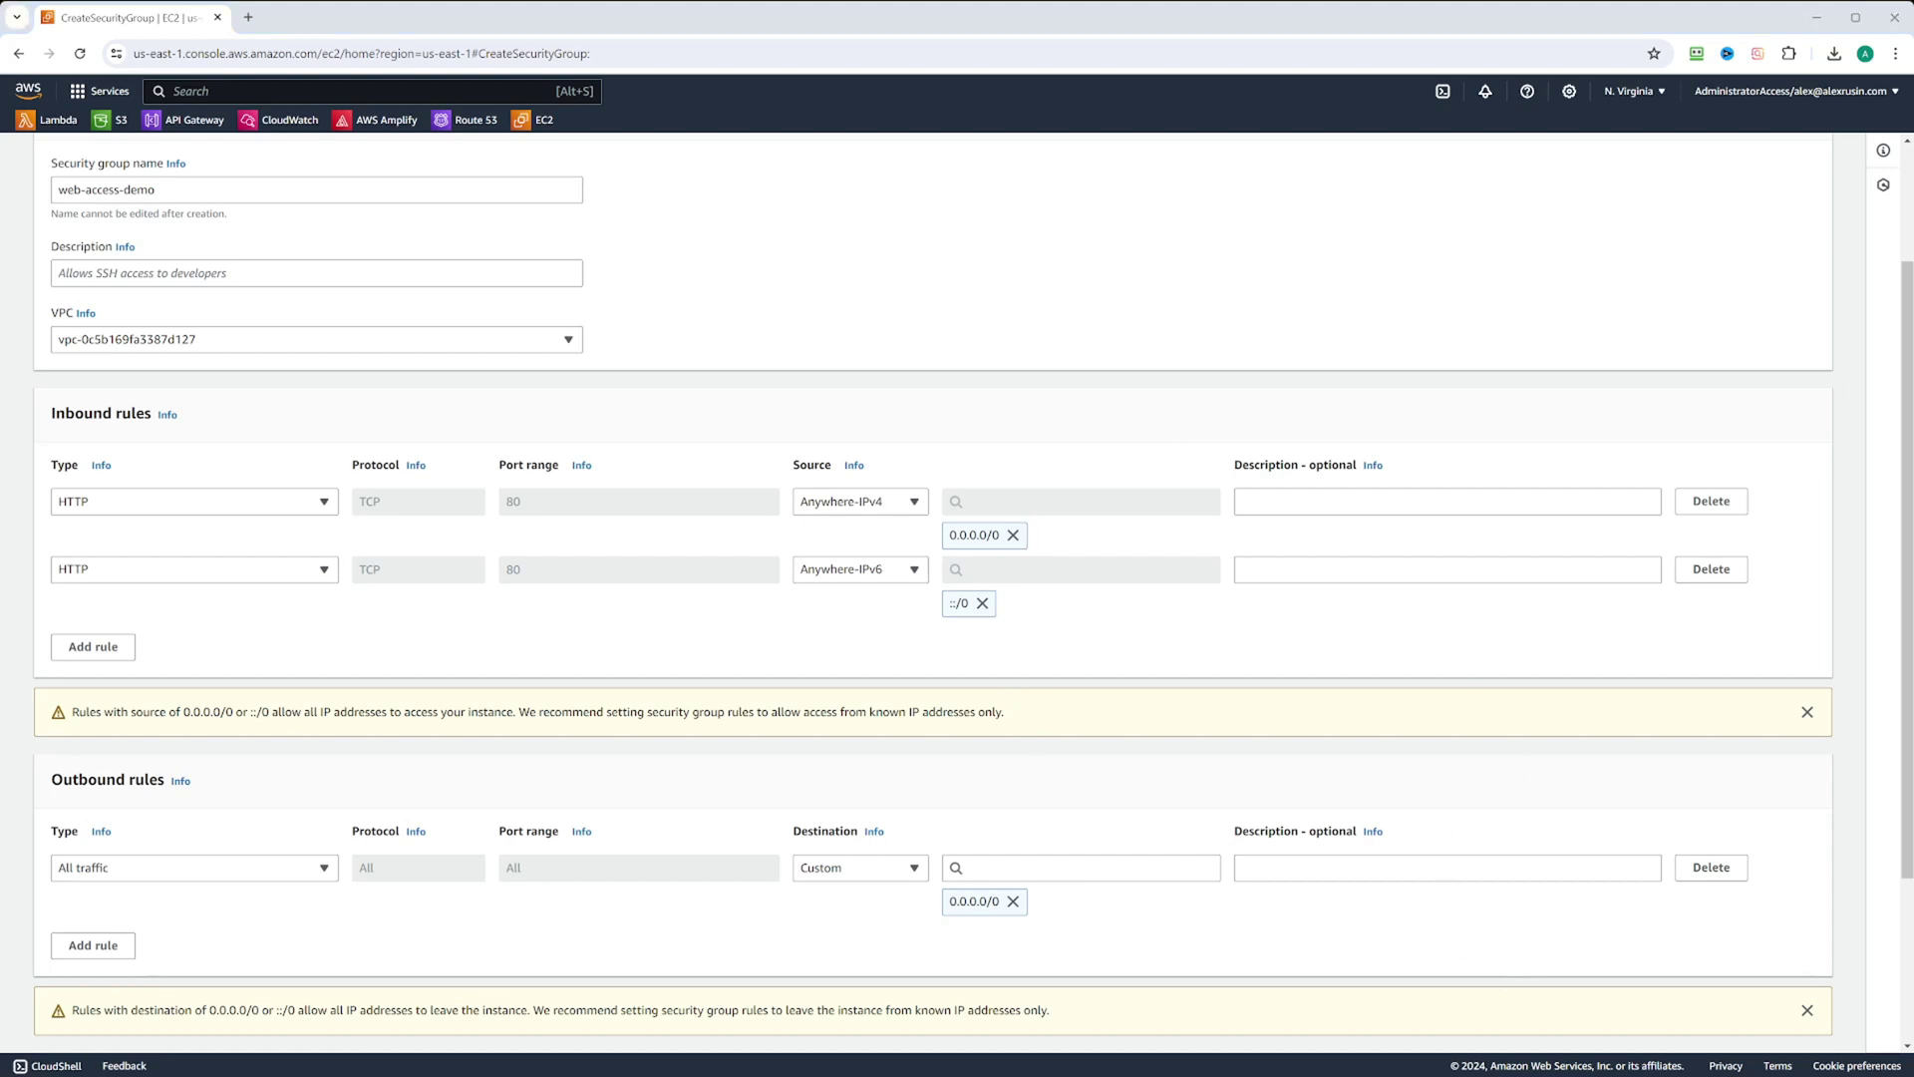
Step: Give the web-access-demo security group the description "Allow web traffic" and create it
scroll(933, 590, "down", 3)
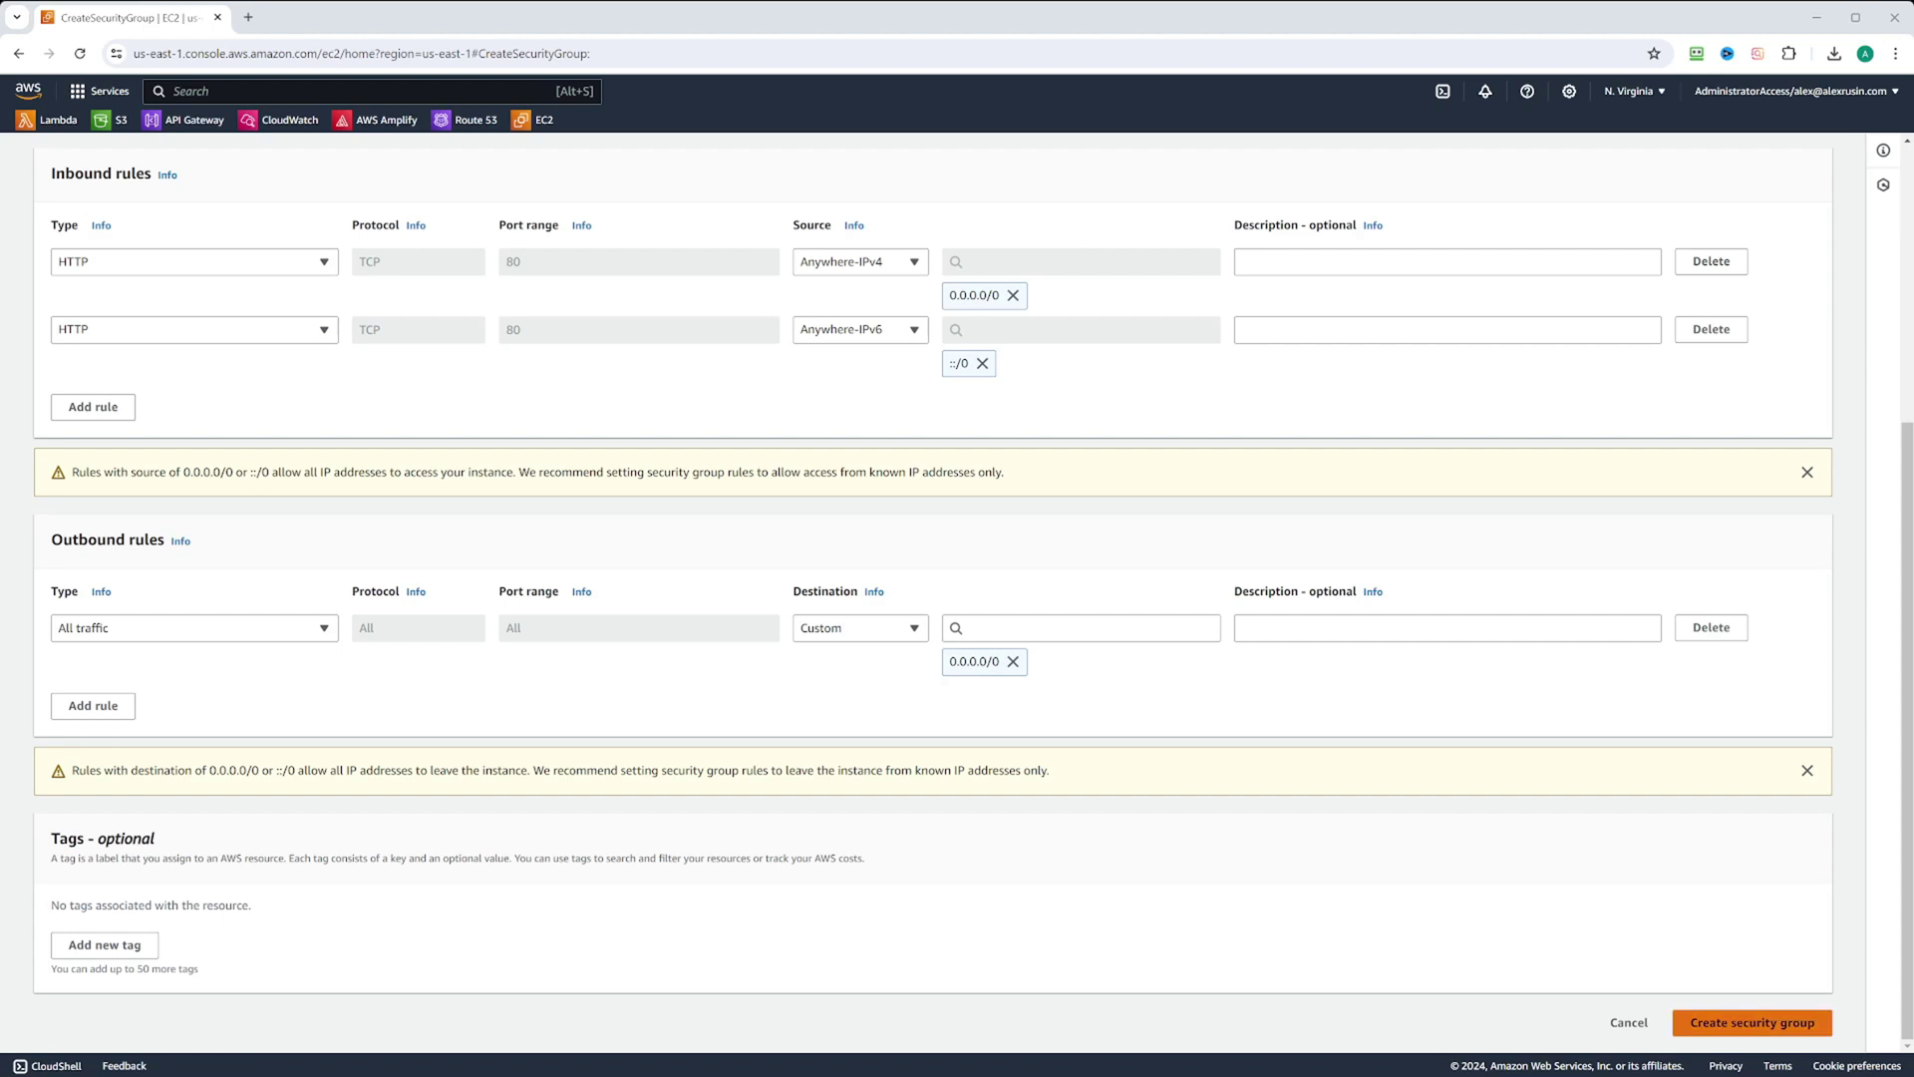
left_click(1752, 1023)
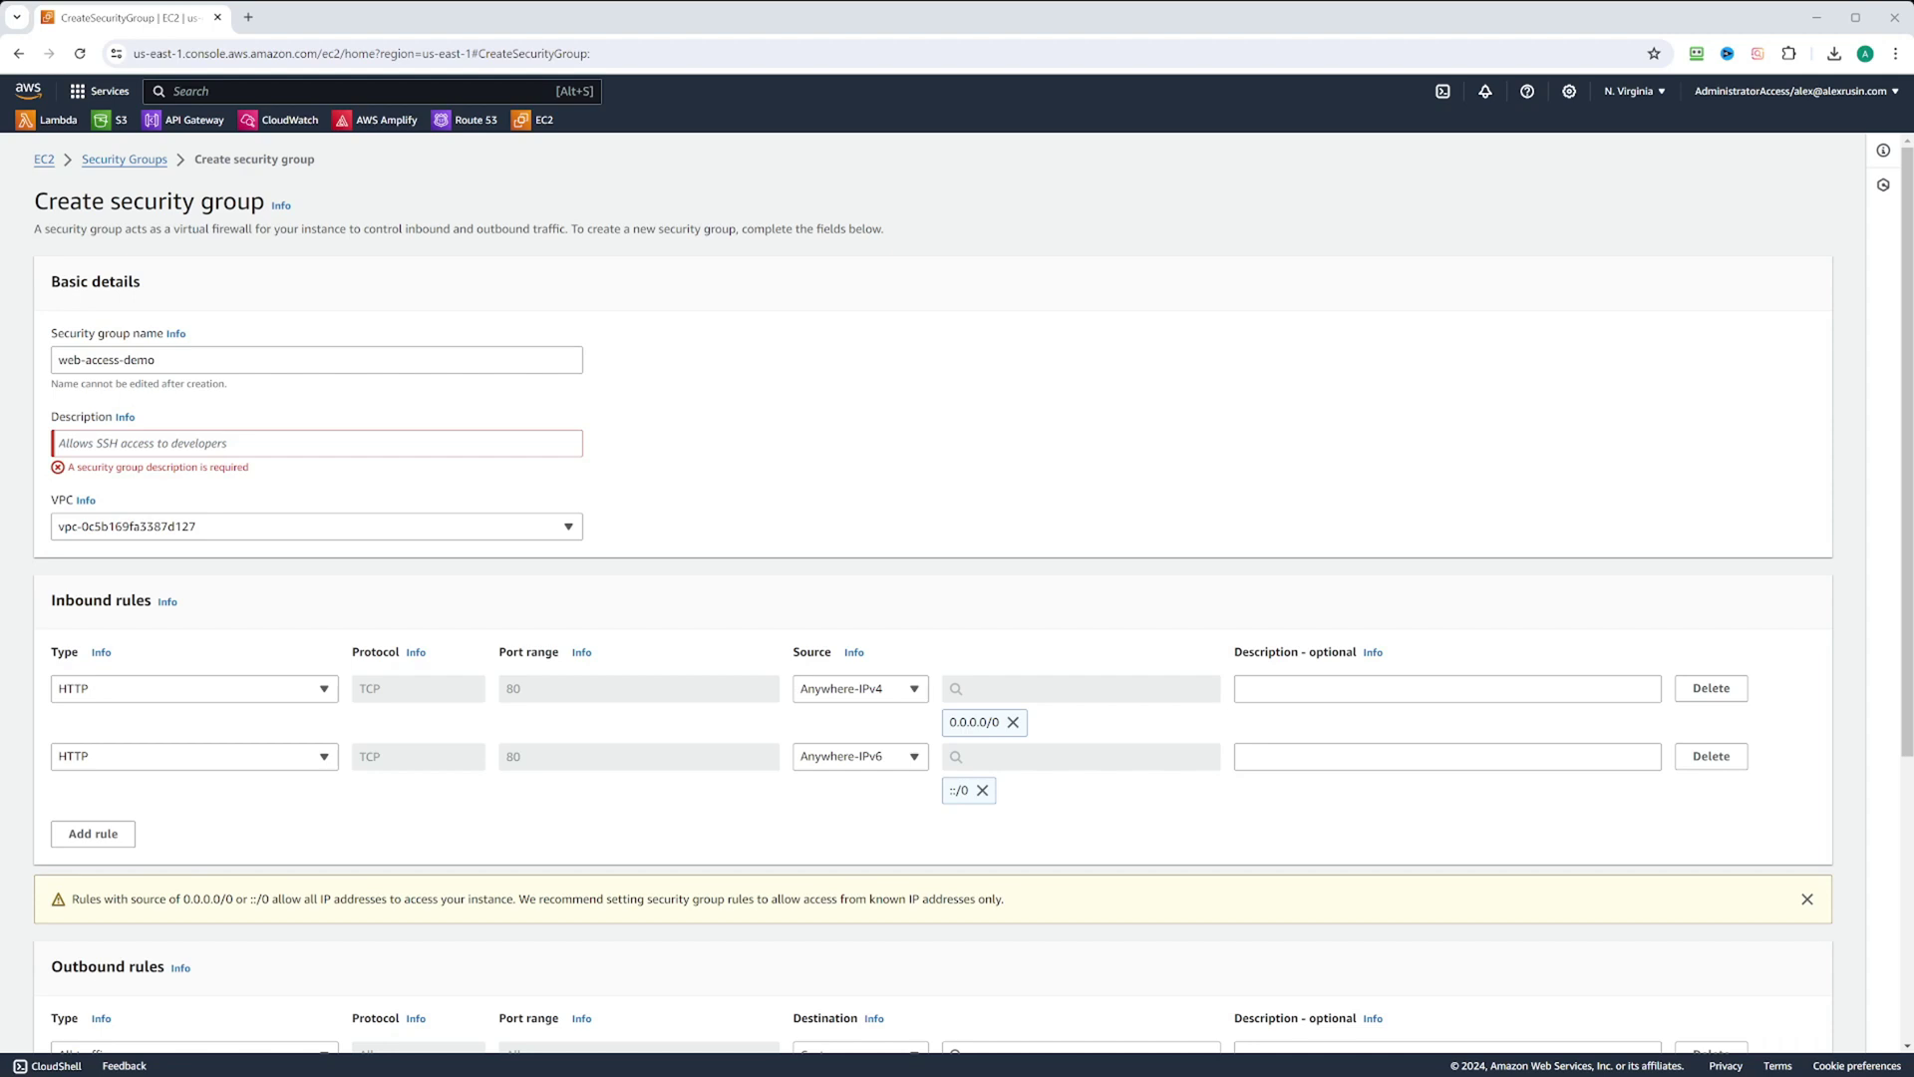
left_click(155, 442)
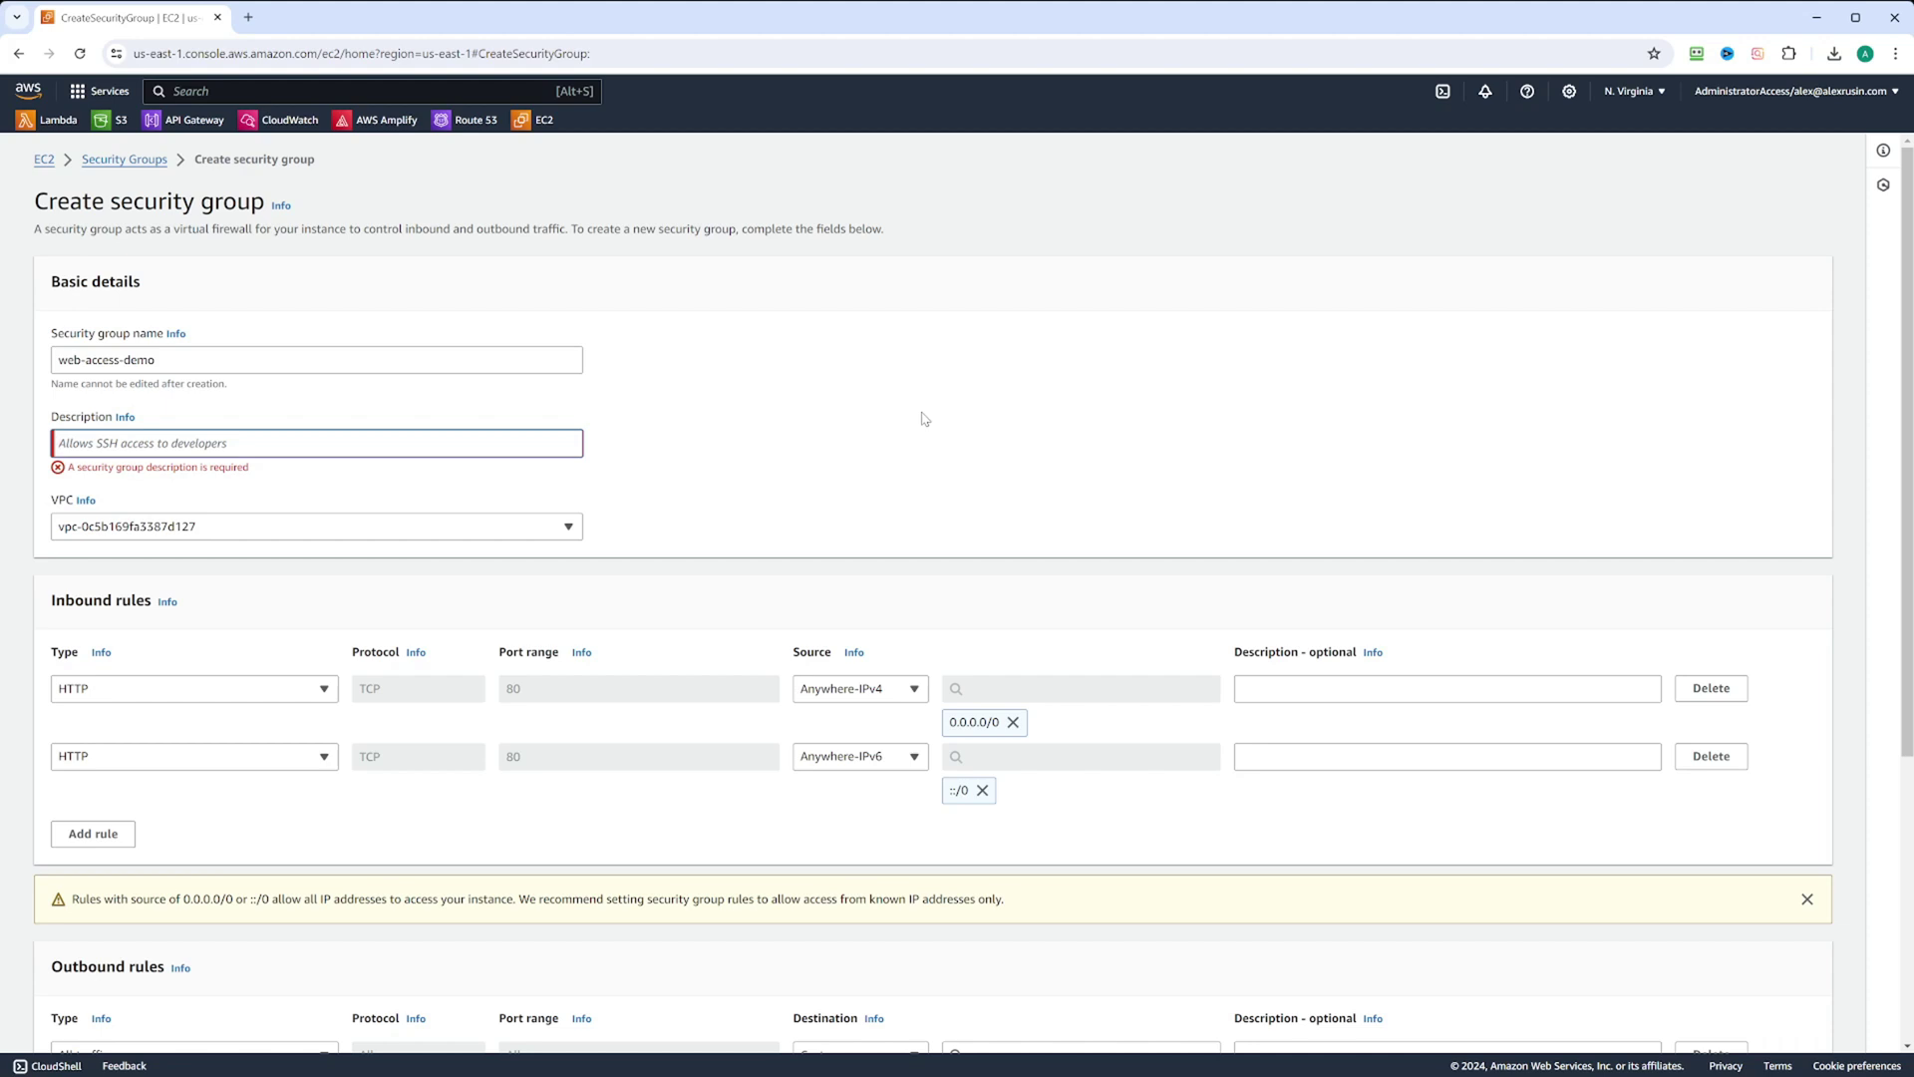
type("Allow we")
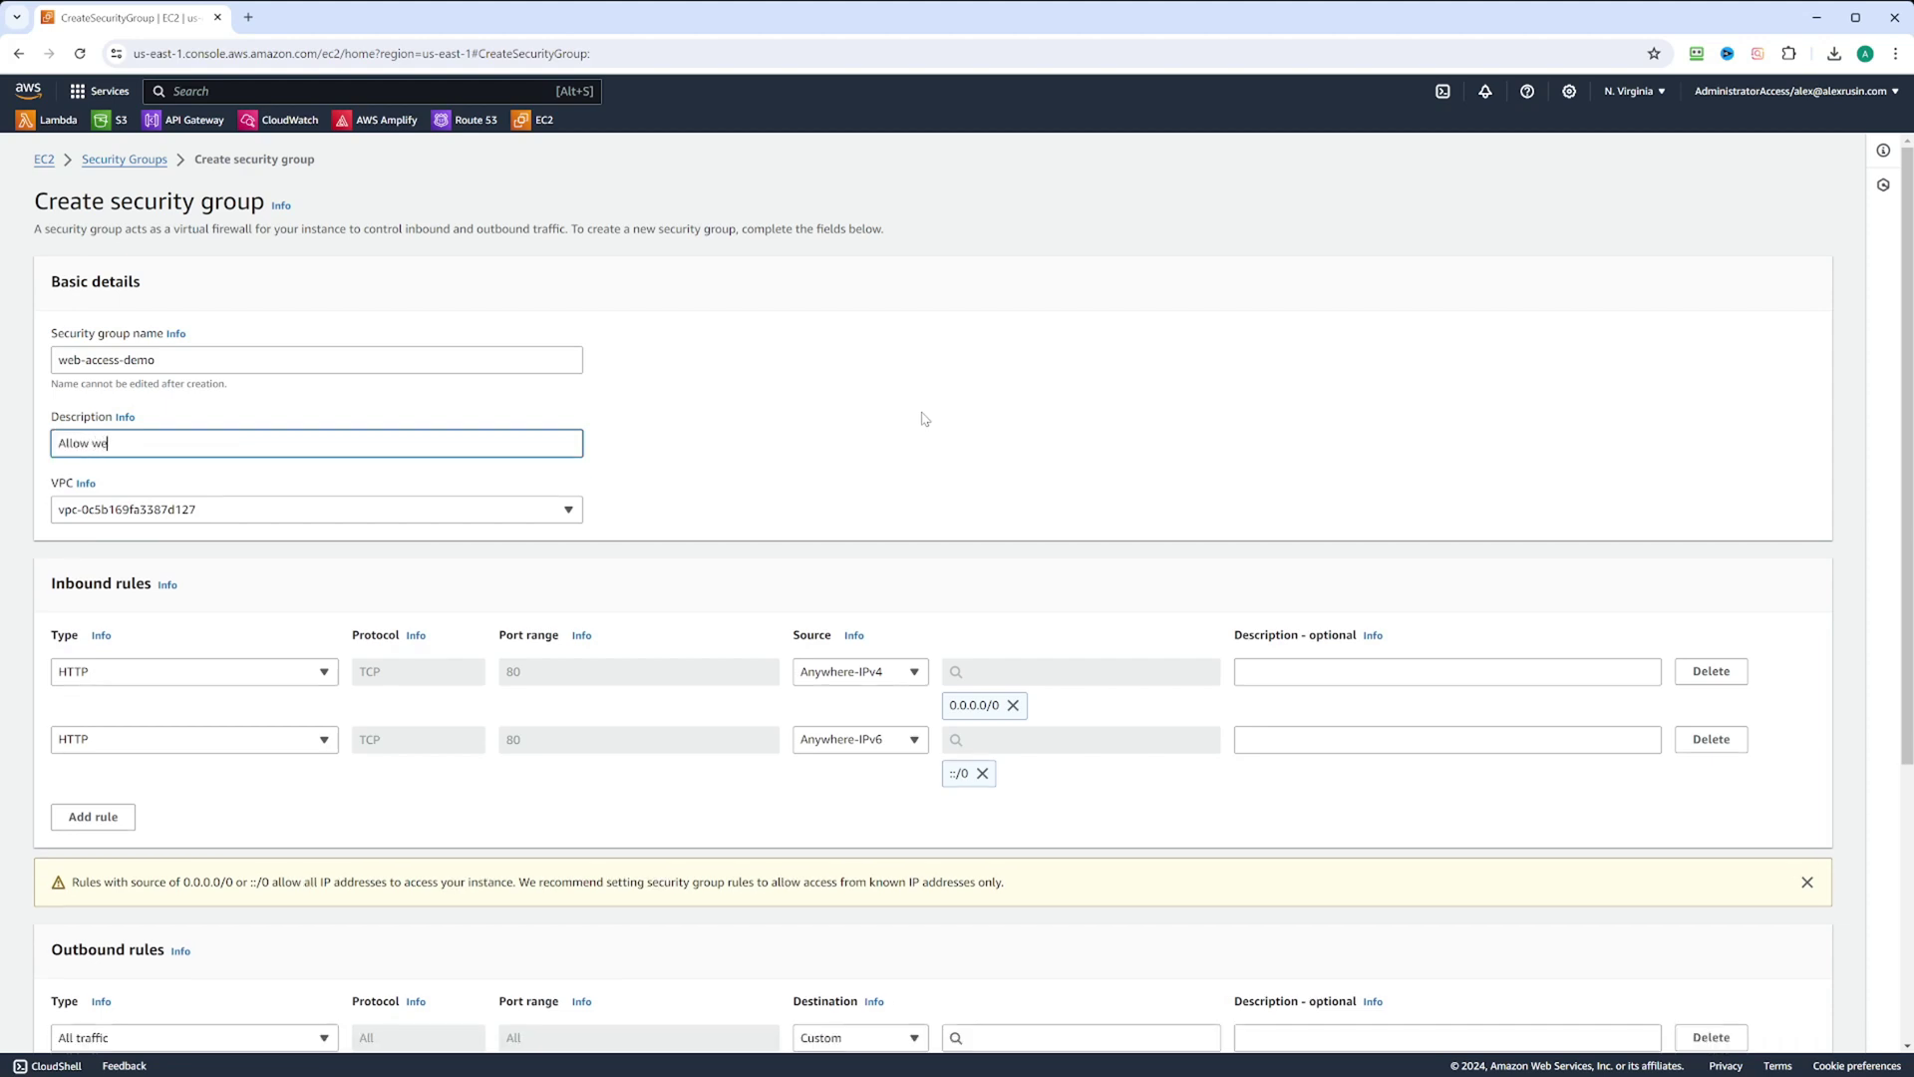
type("b traffic")
scroll(1660, 490, "down", 4)
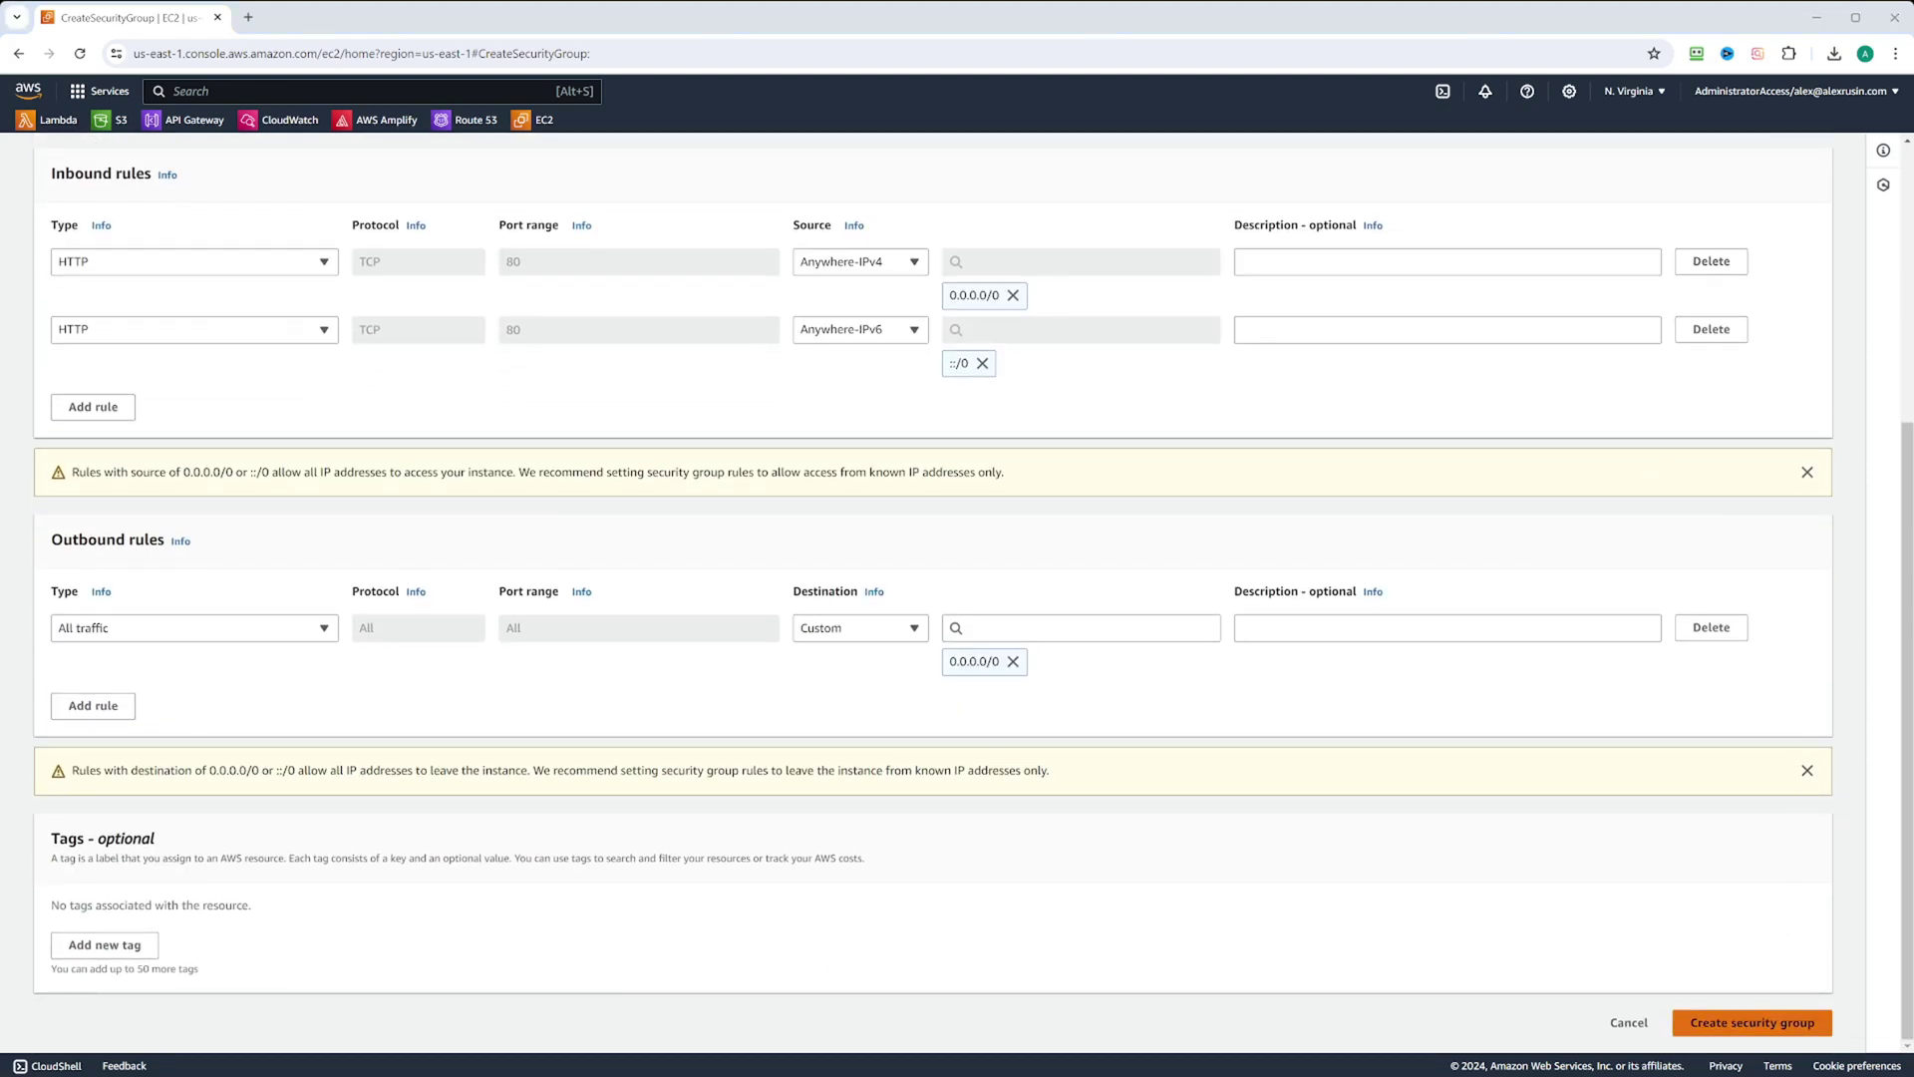
left_click(1752, 1022)
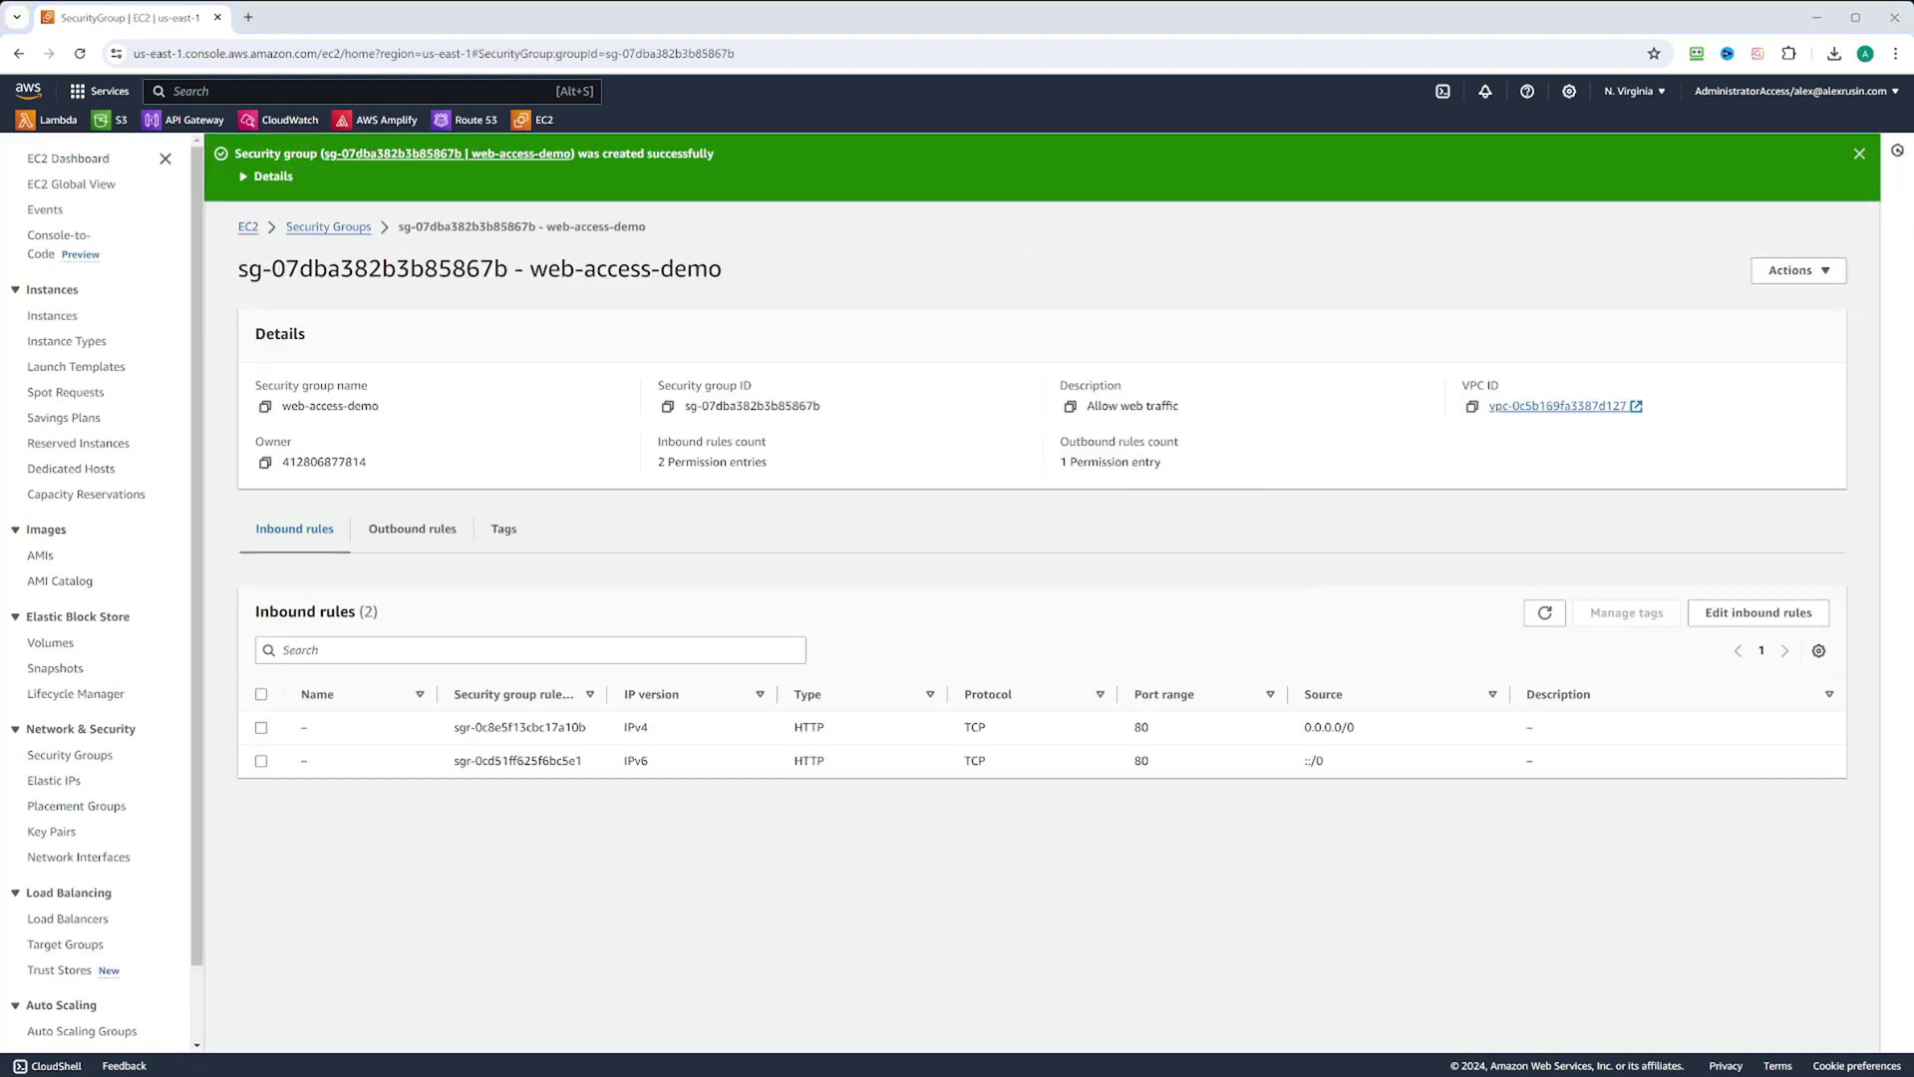
Step: Start another security group named ssh-access-demo with the description "Allows SSH access", keeping the default VPC
key("alt+Left")
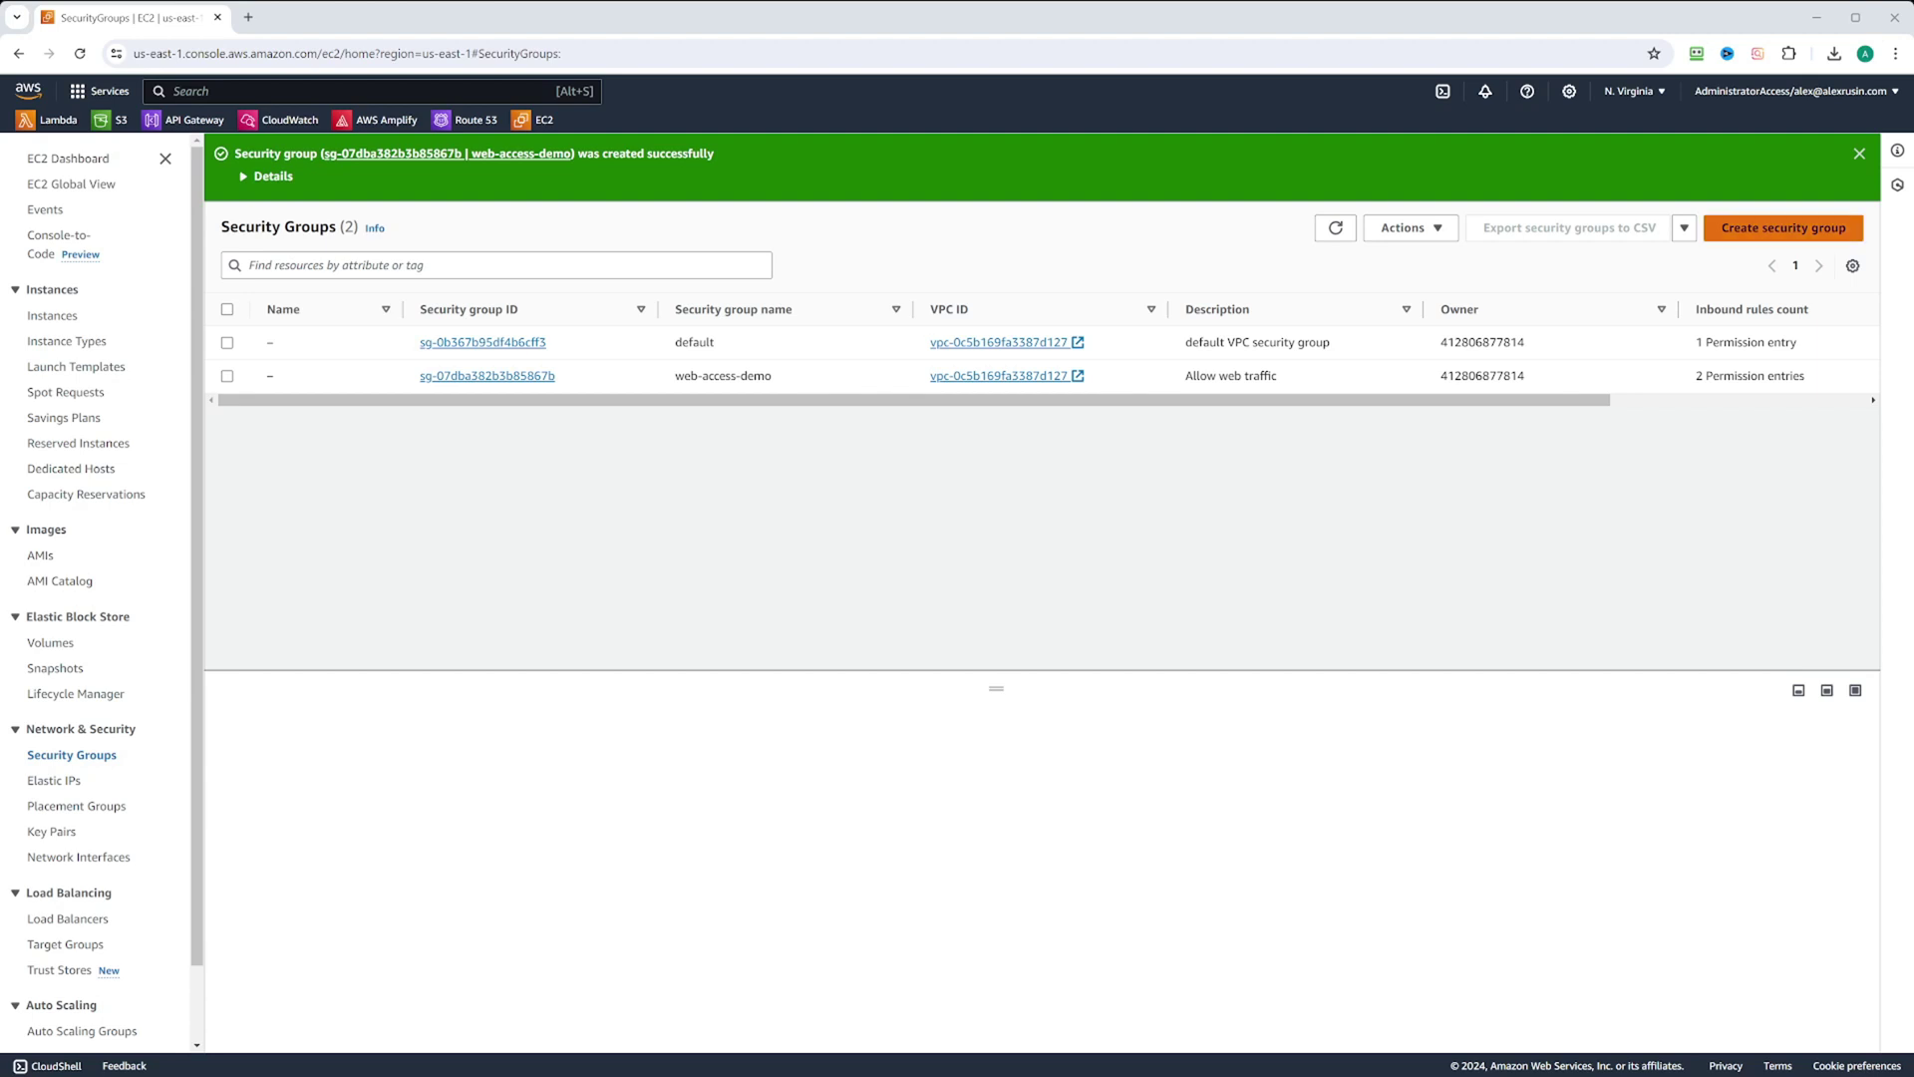
left_click(1783, 228)
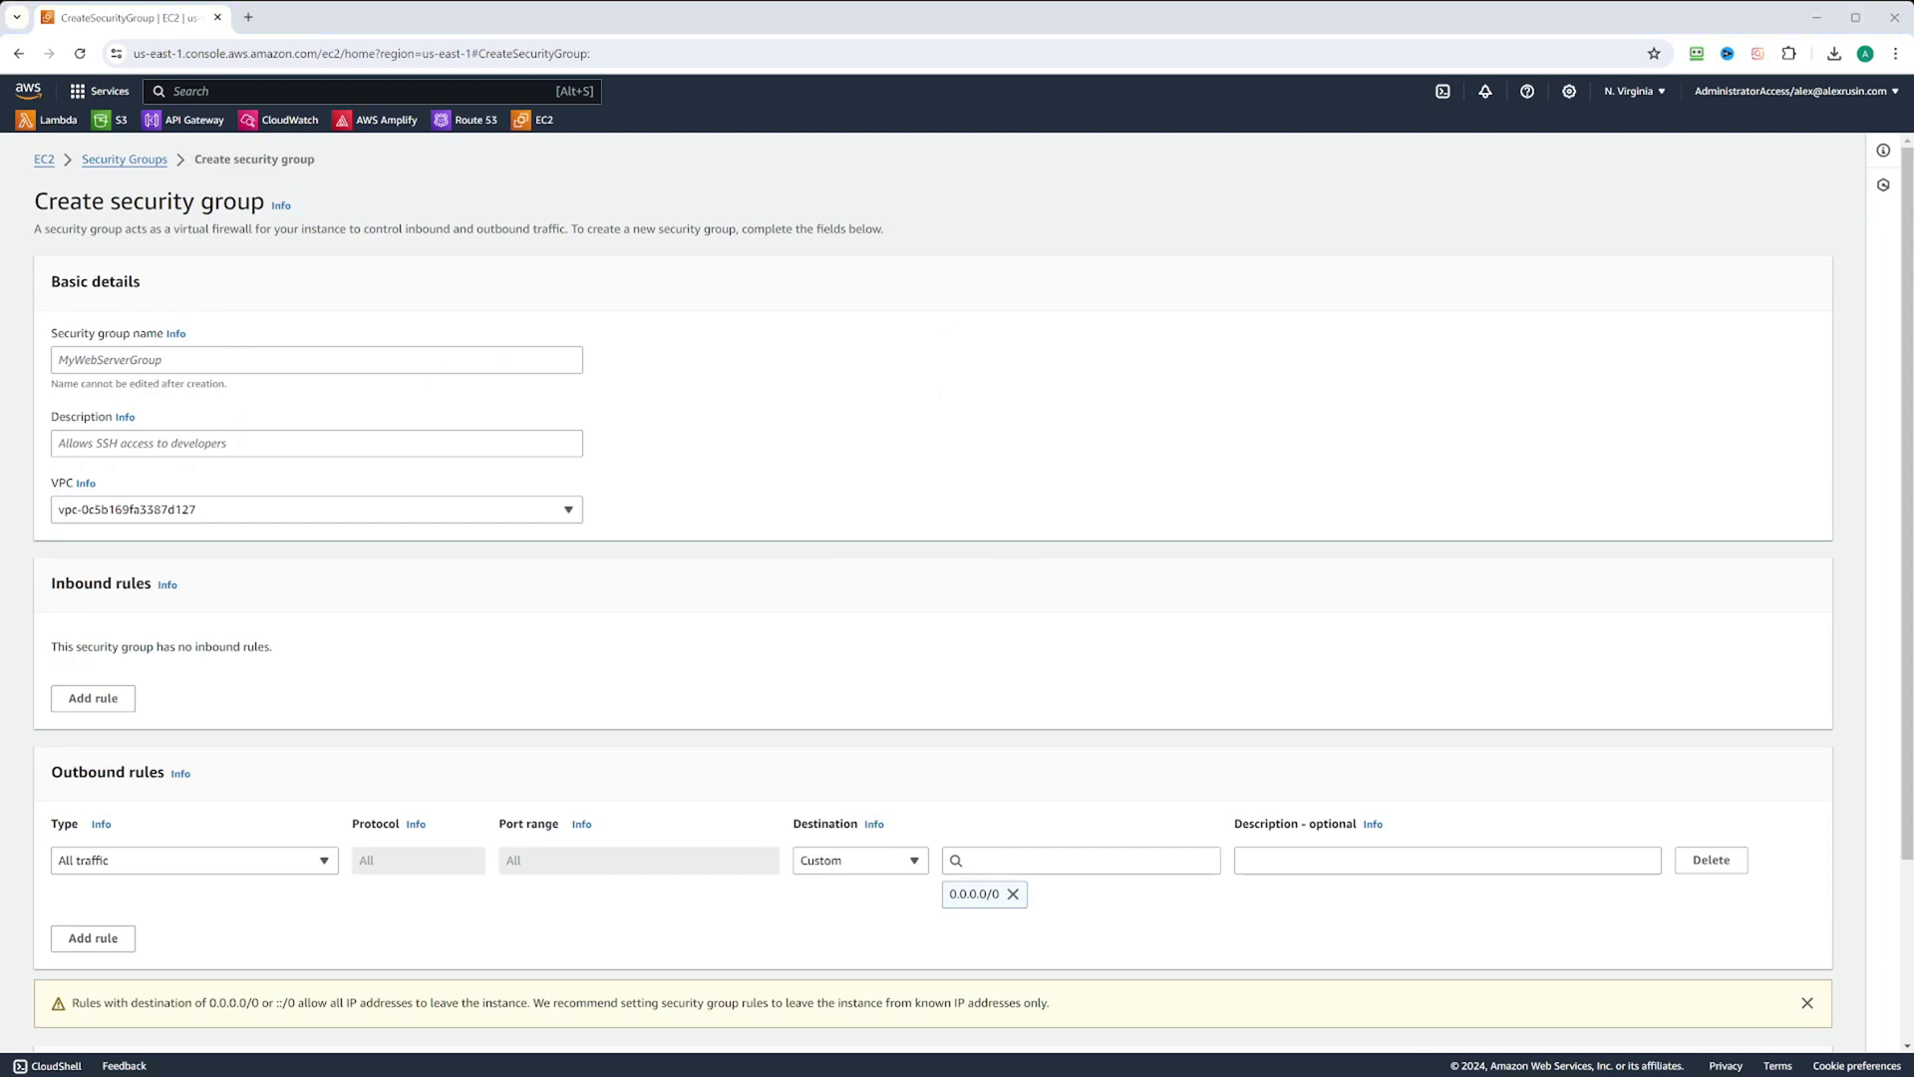
left_click(118, 367)
type("ss")
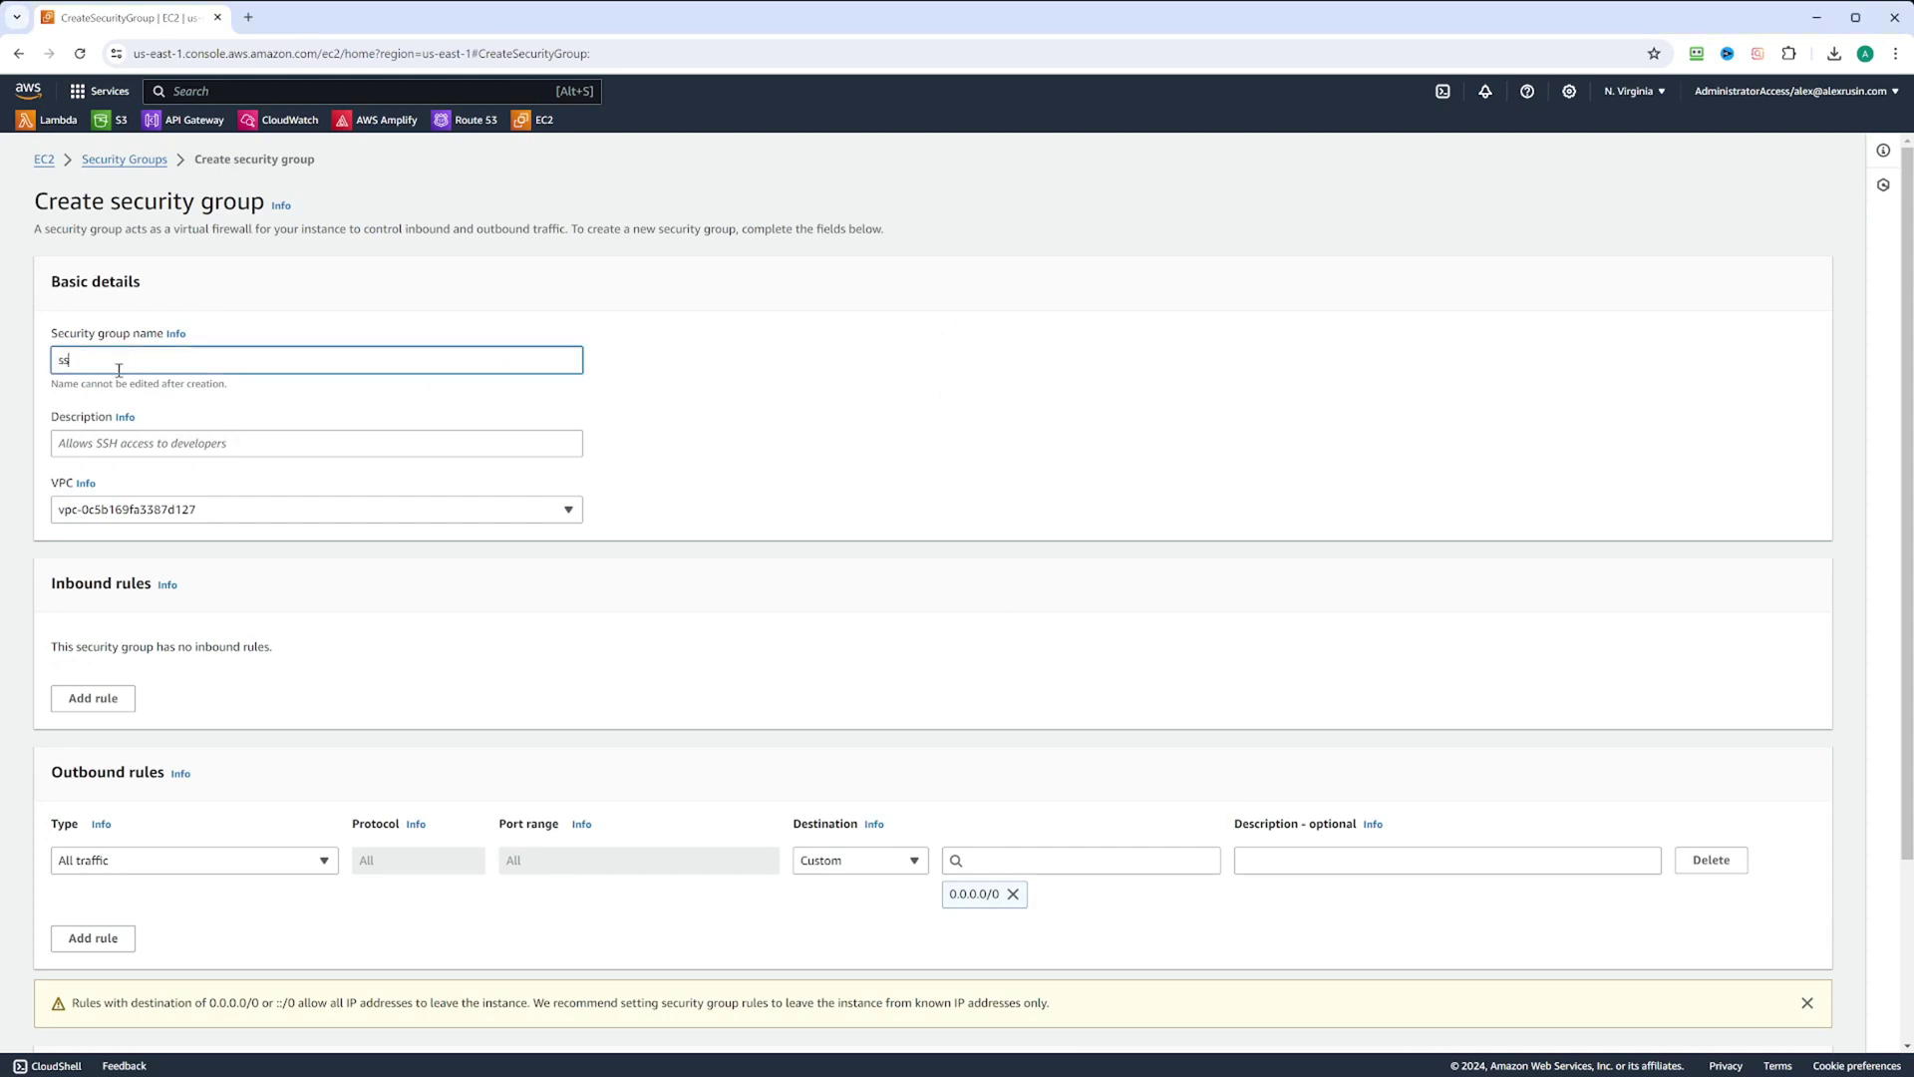
type("h-access-demo")
left_click(144, 452)
type("Allows")
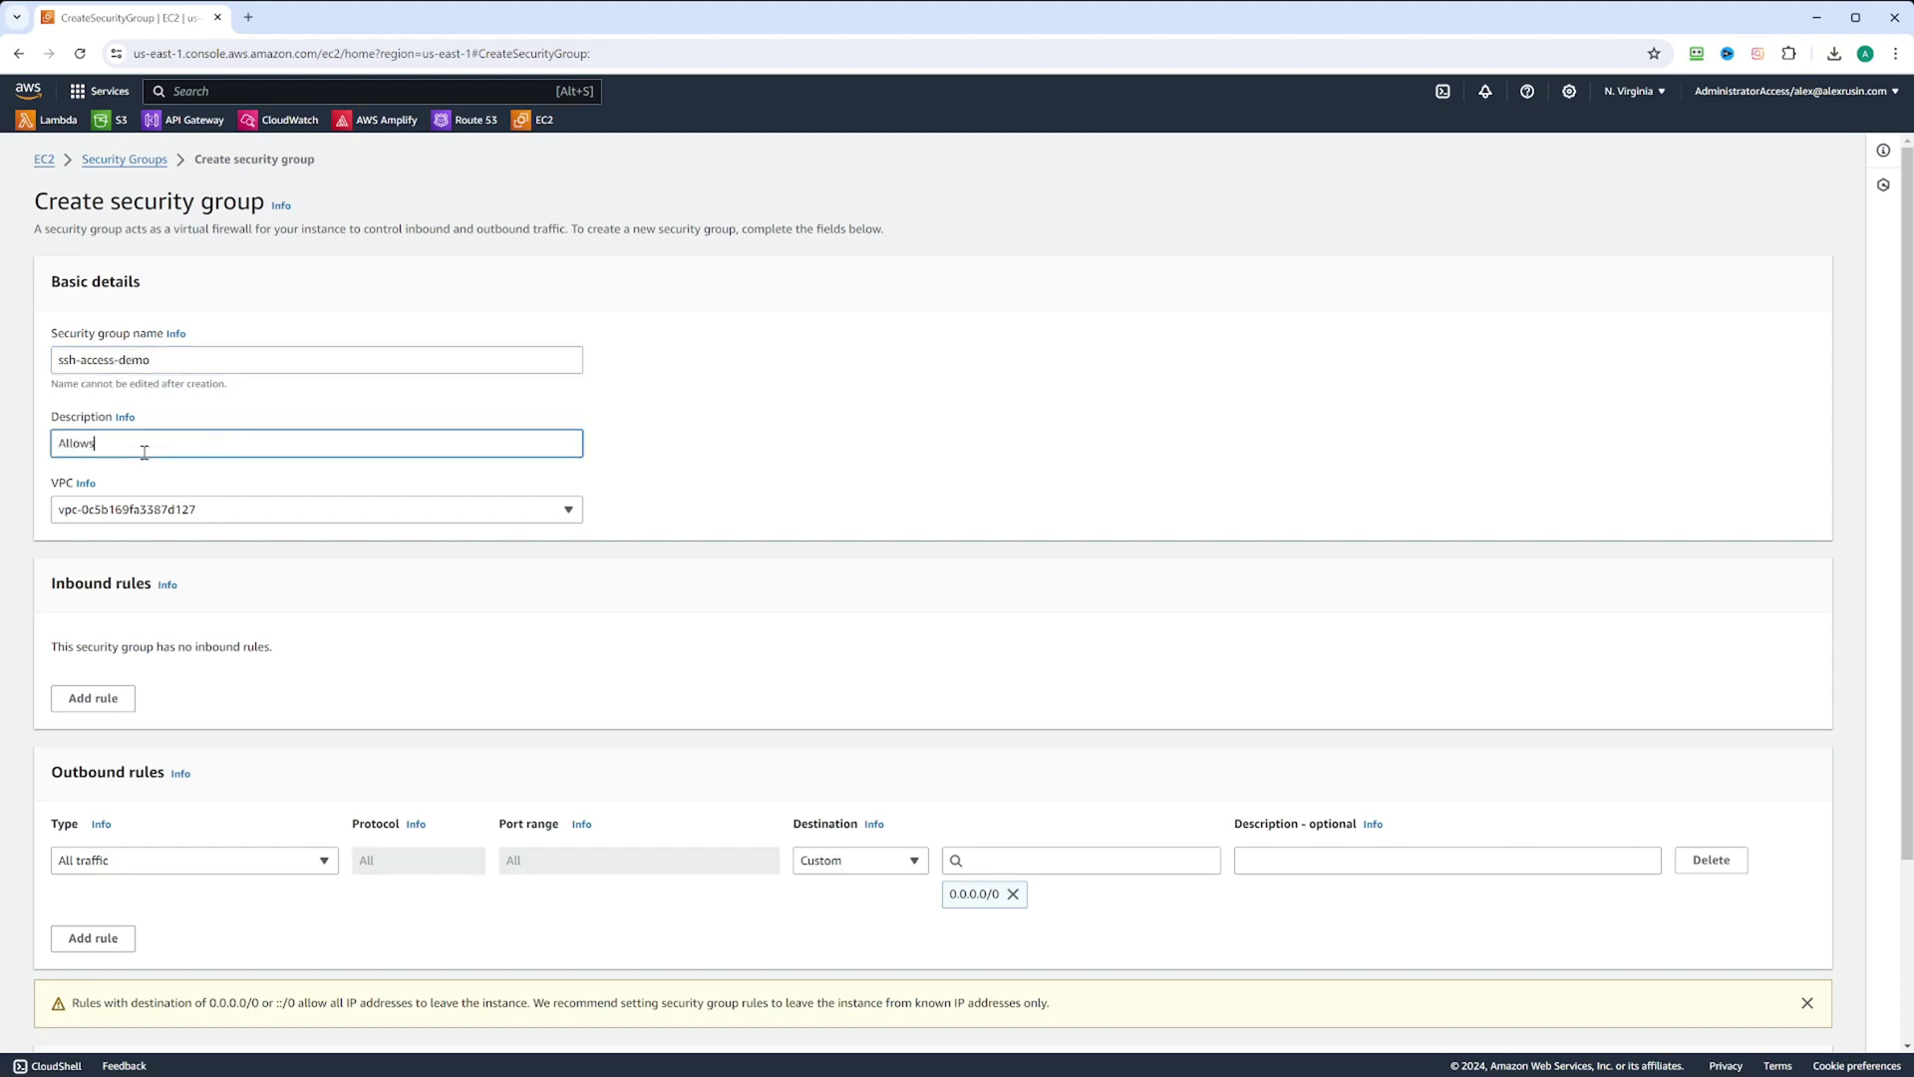
type(" SSH access")
scroll(265, 346, "down", 2)
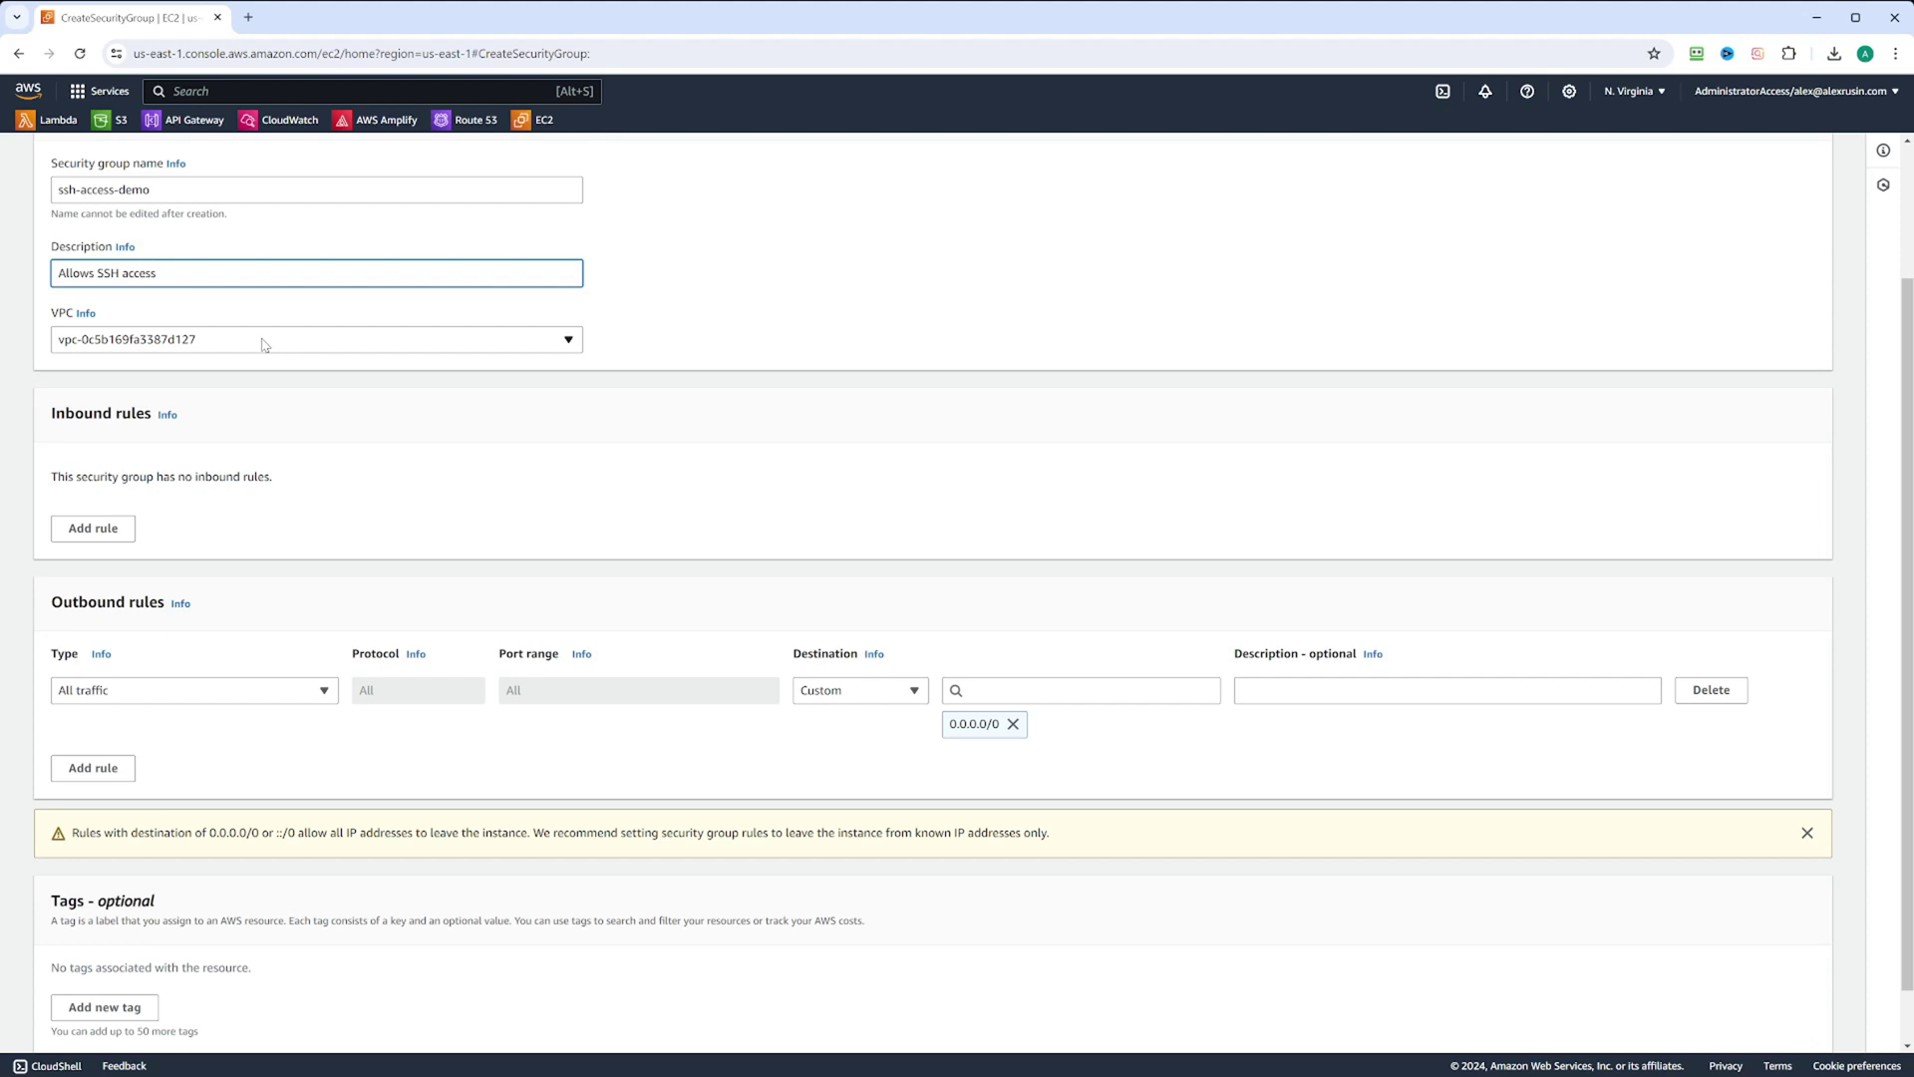
left_click(264, 344)
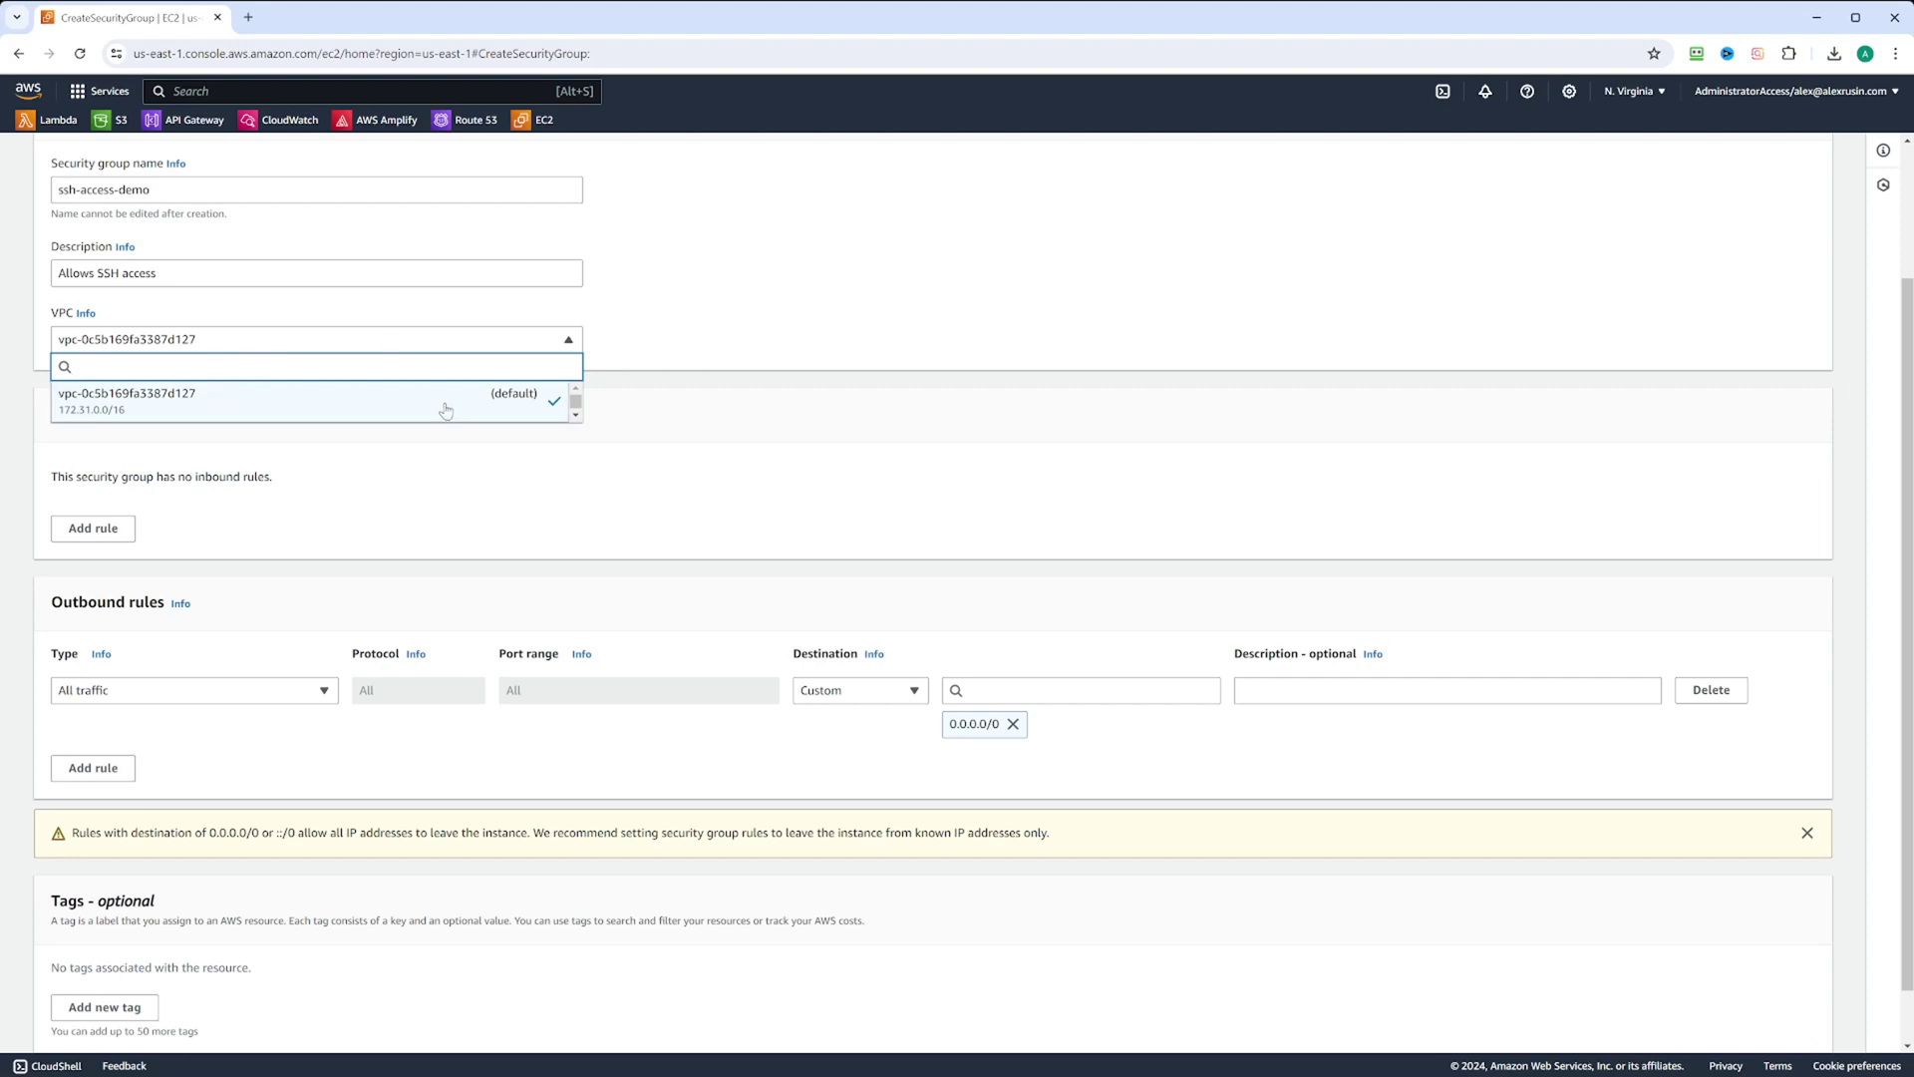
left_click(890, 349)
Step: Add an inbound rule of type SSH with the source Anywhere-IPv4 and create the ssh-access-demo security group
scroll(893, 584, "down", 2)
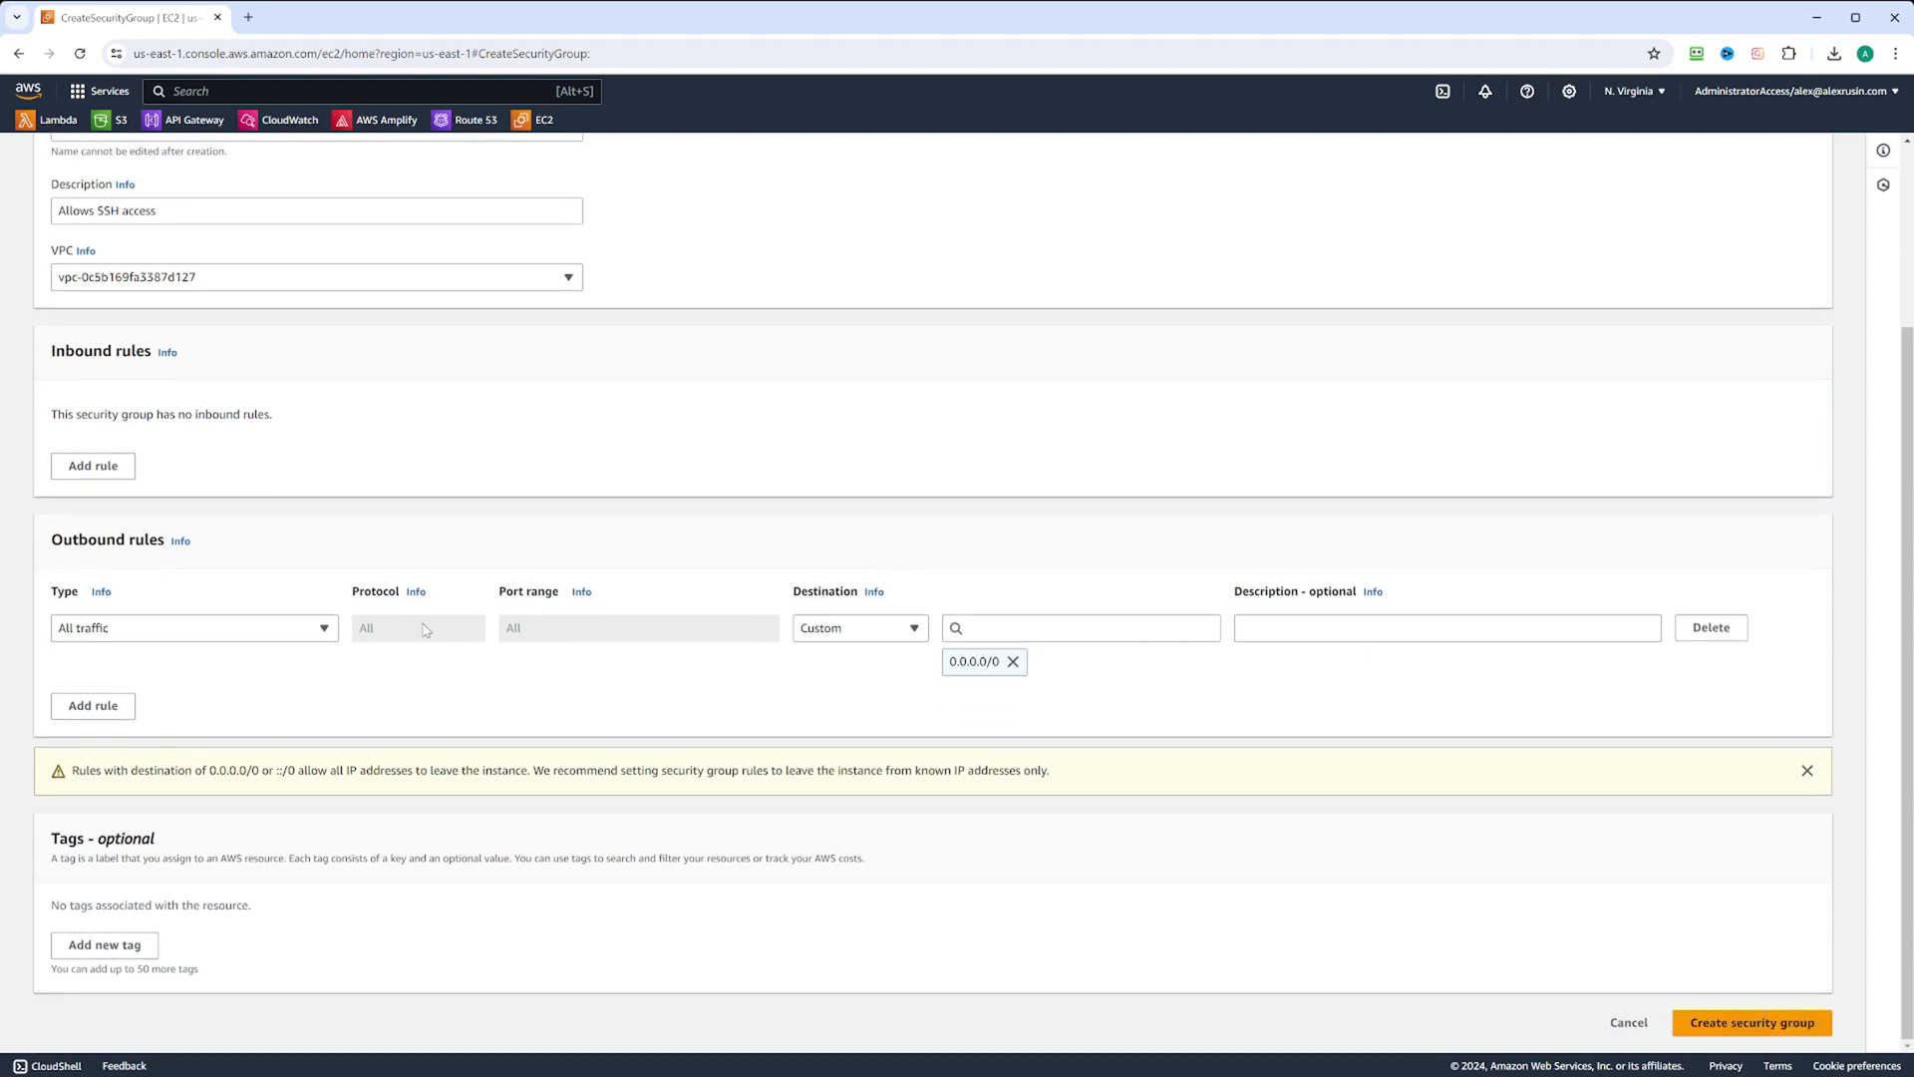
left_click(94, 465)
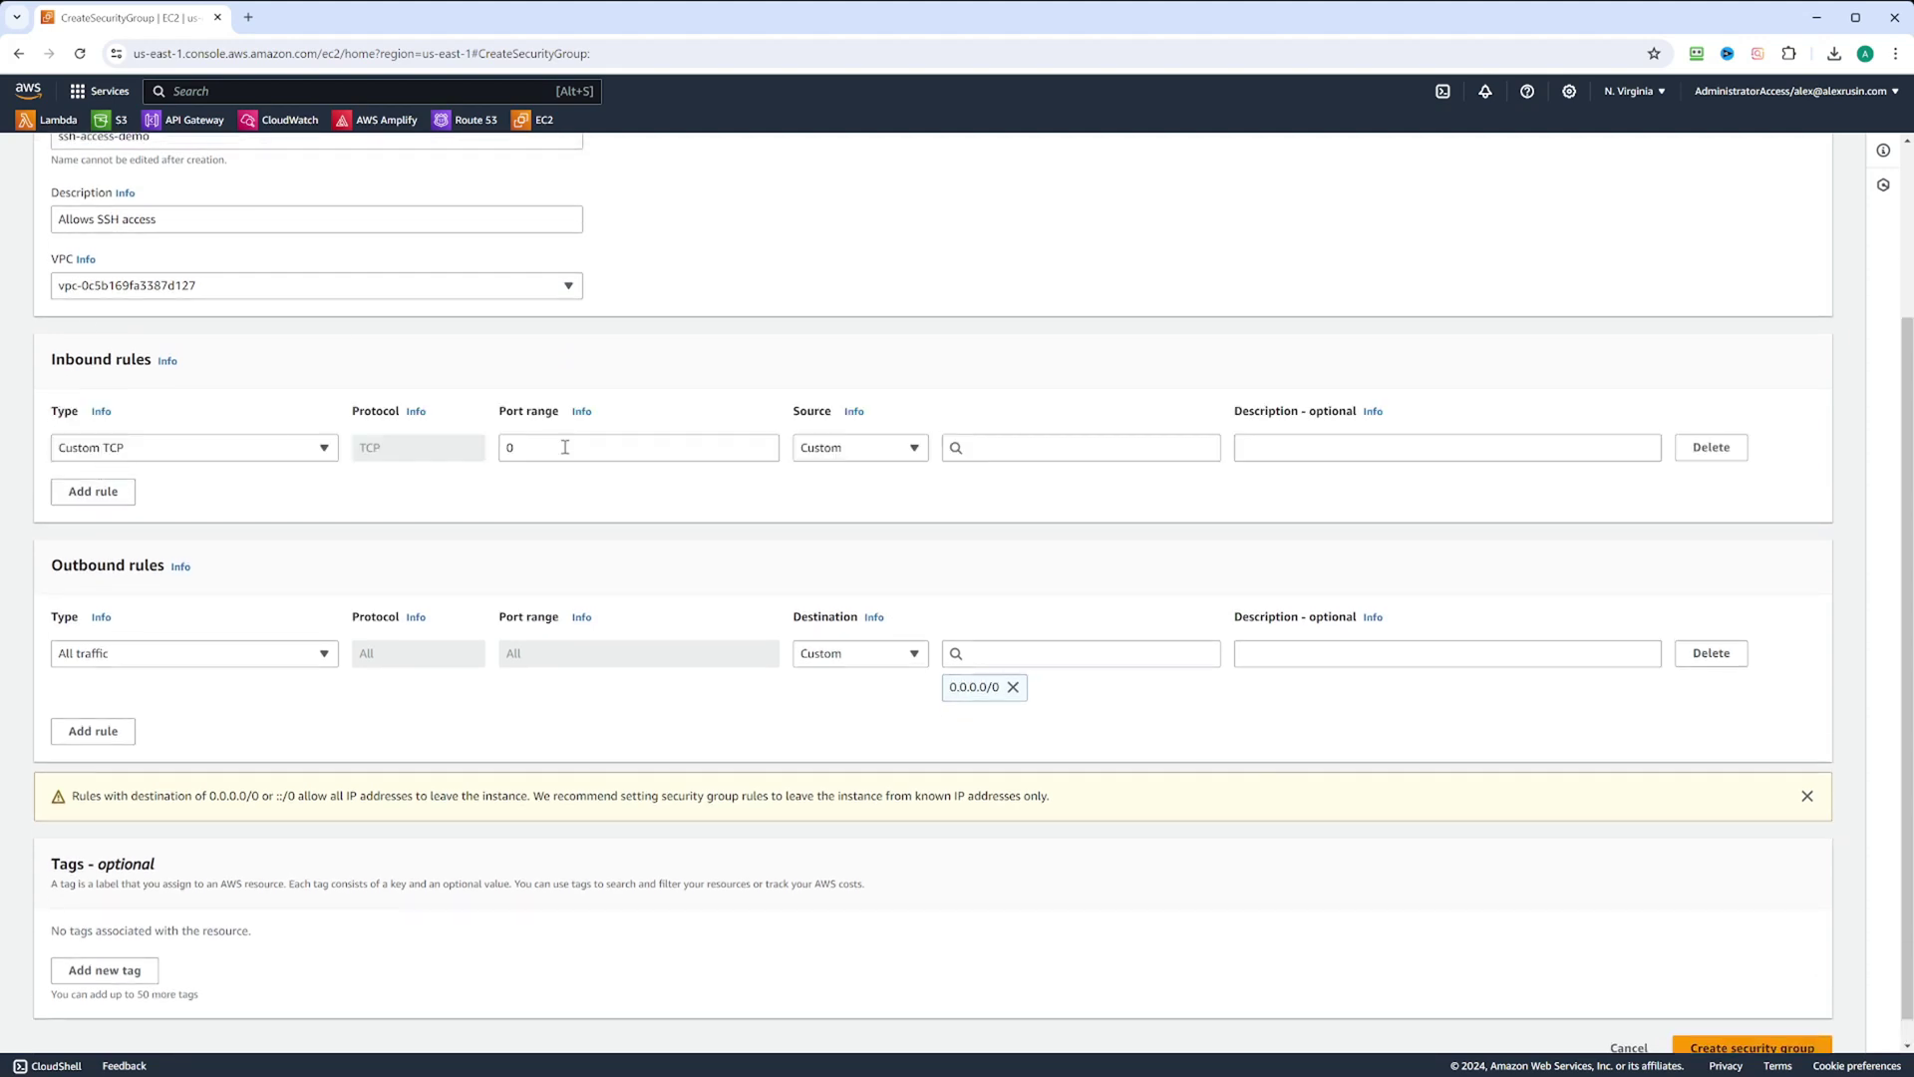
left_click(160, 456)
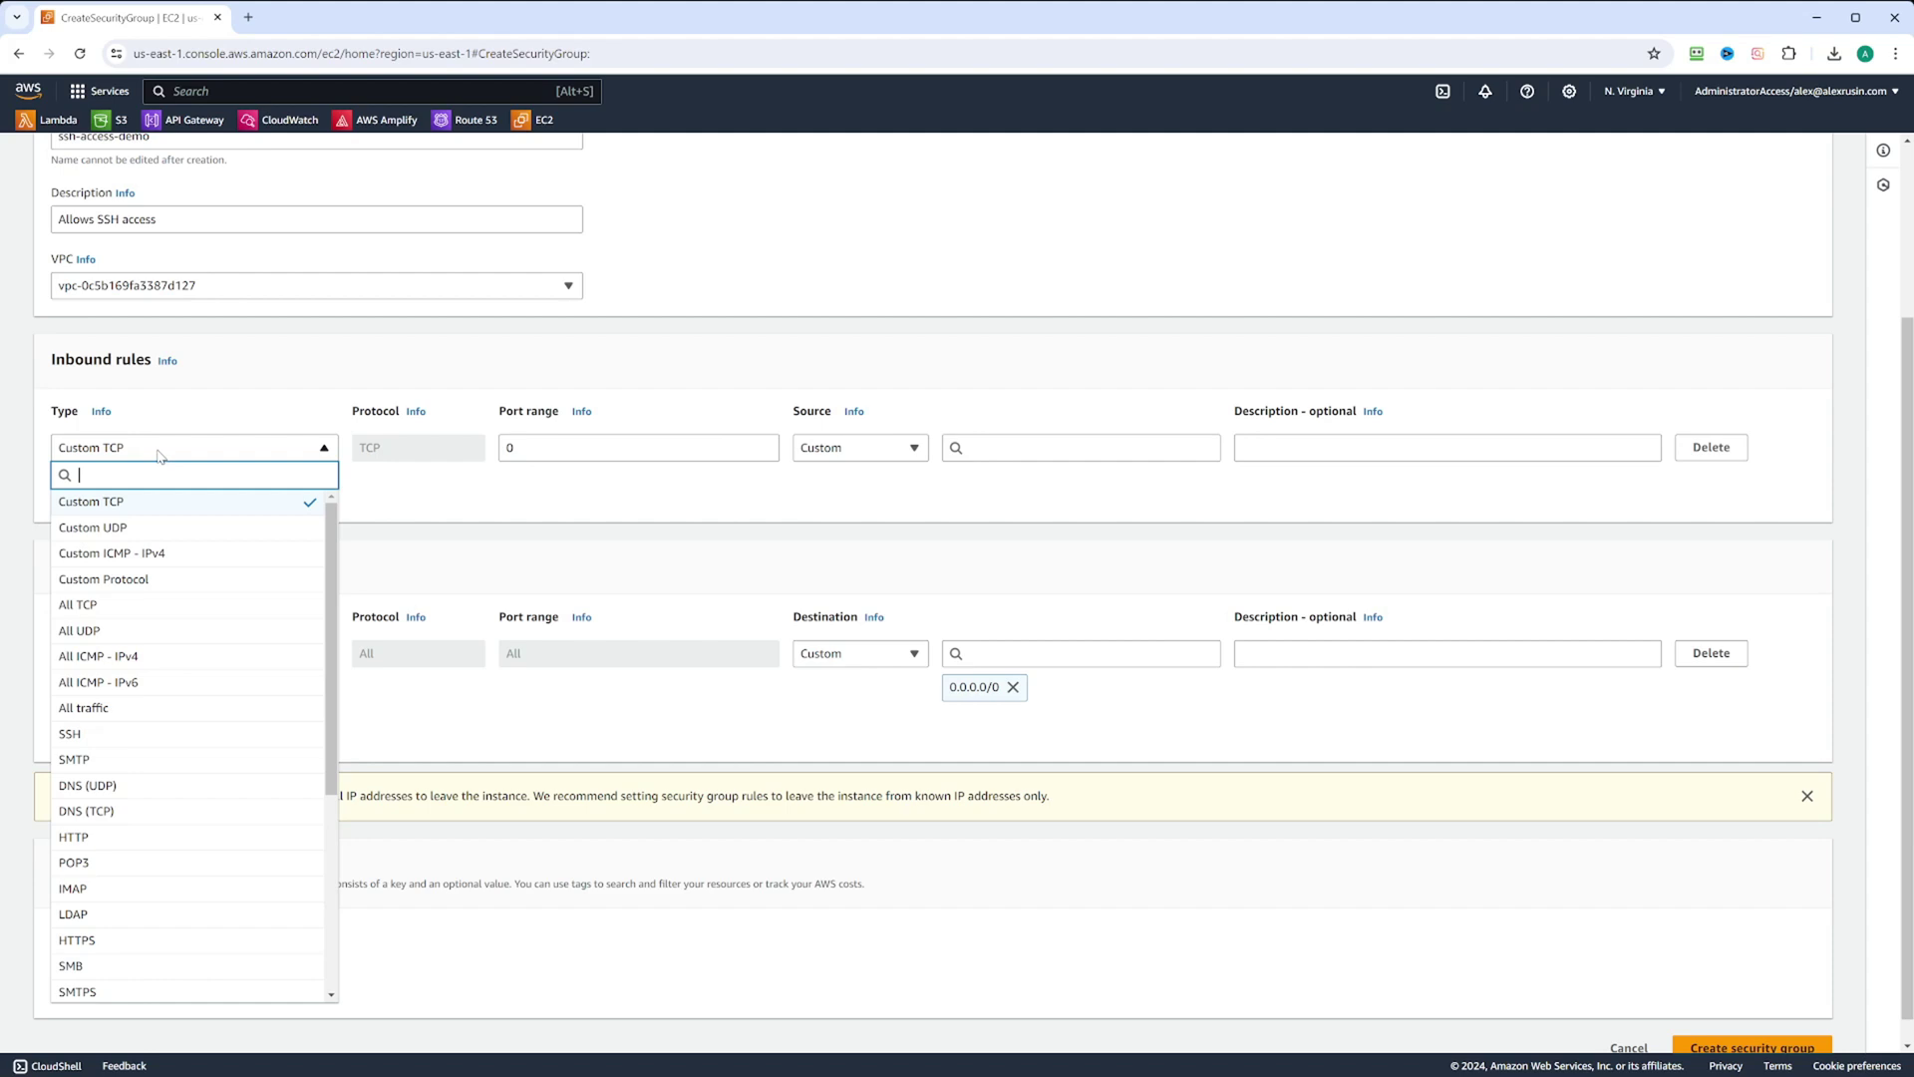
left_click(99, 739)
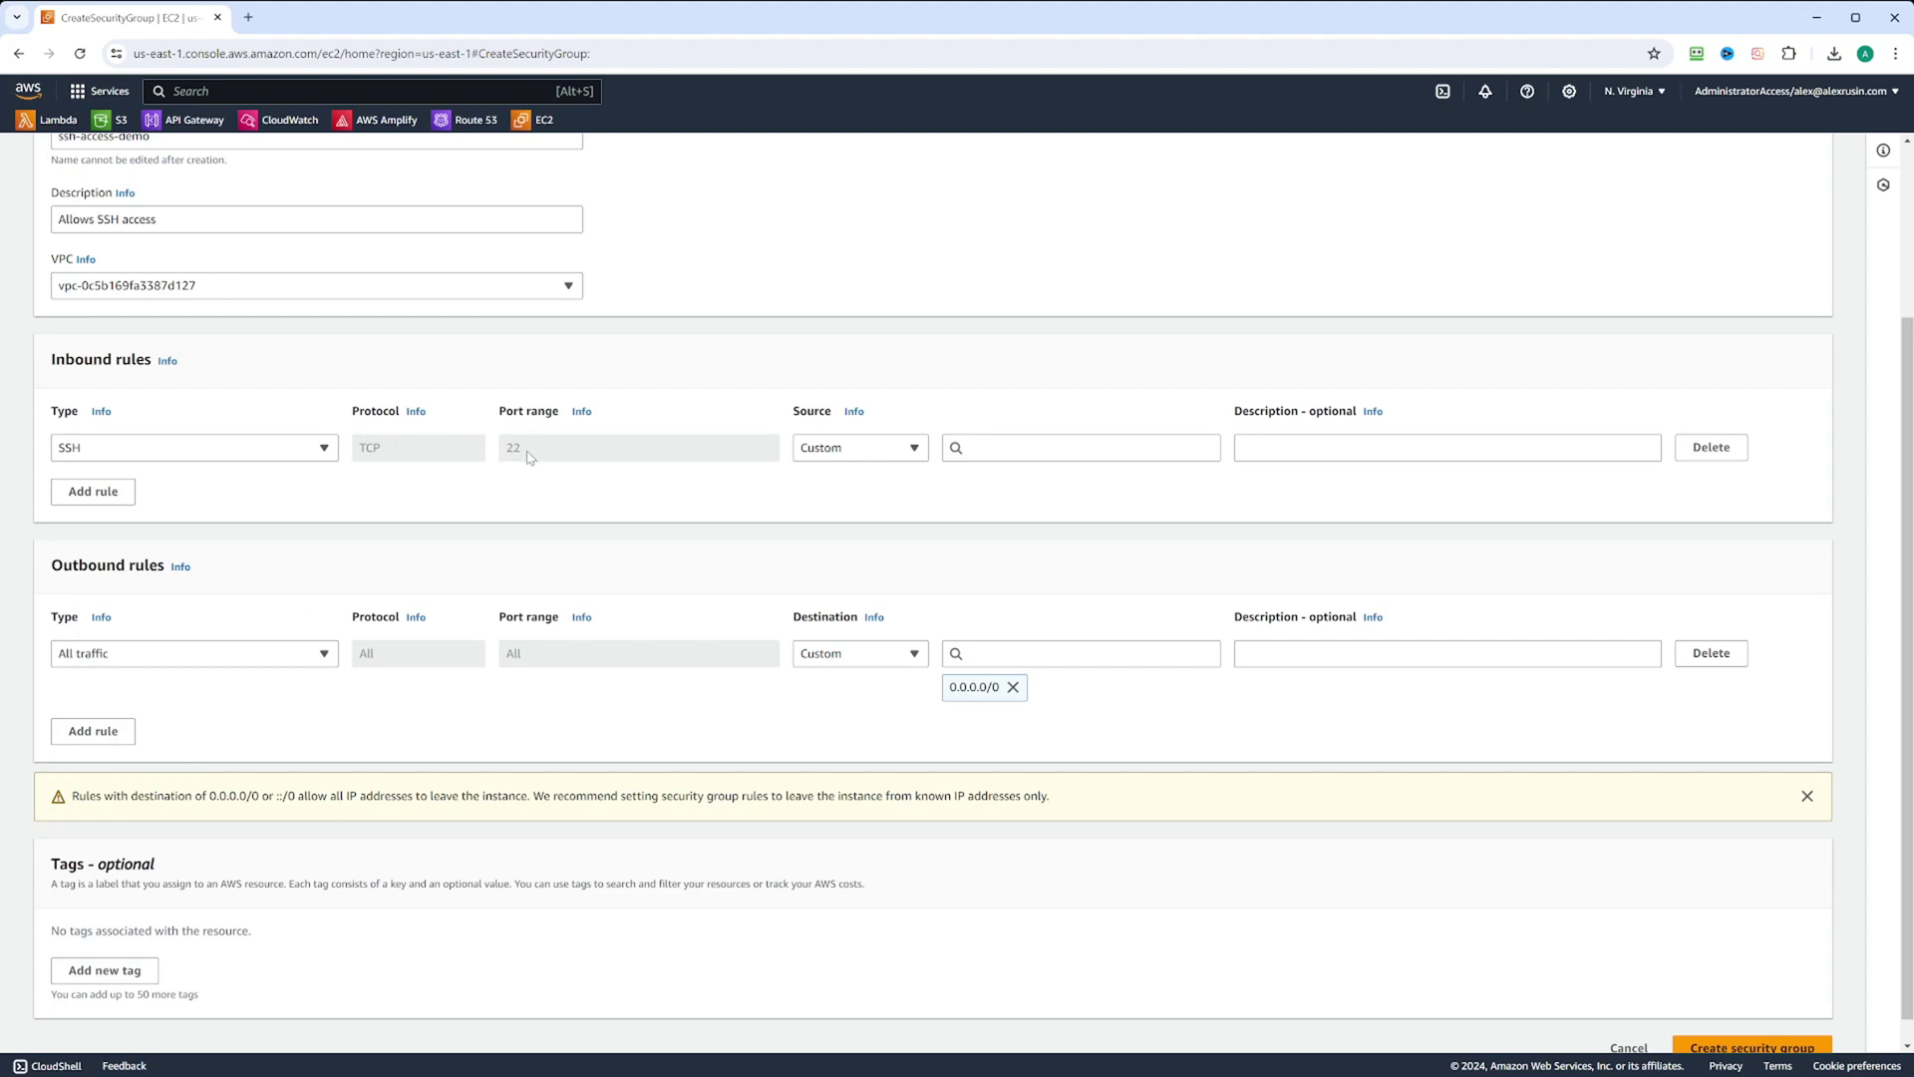
left_click(895, 446)
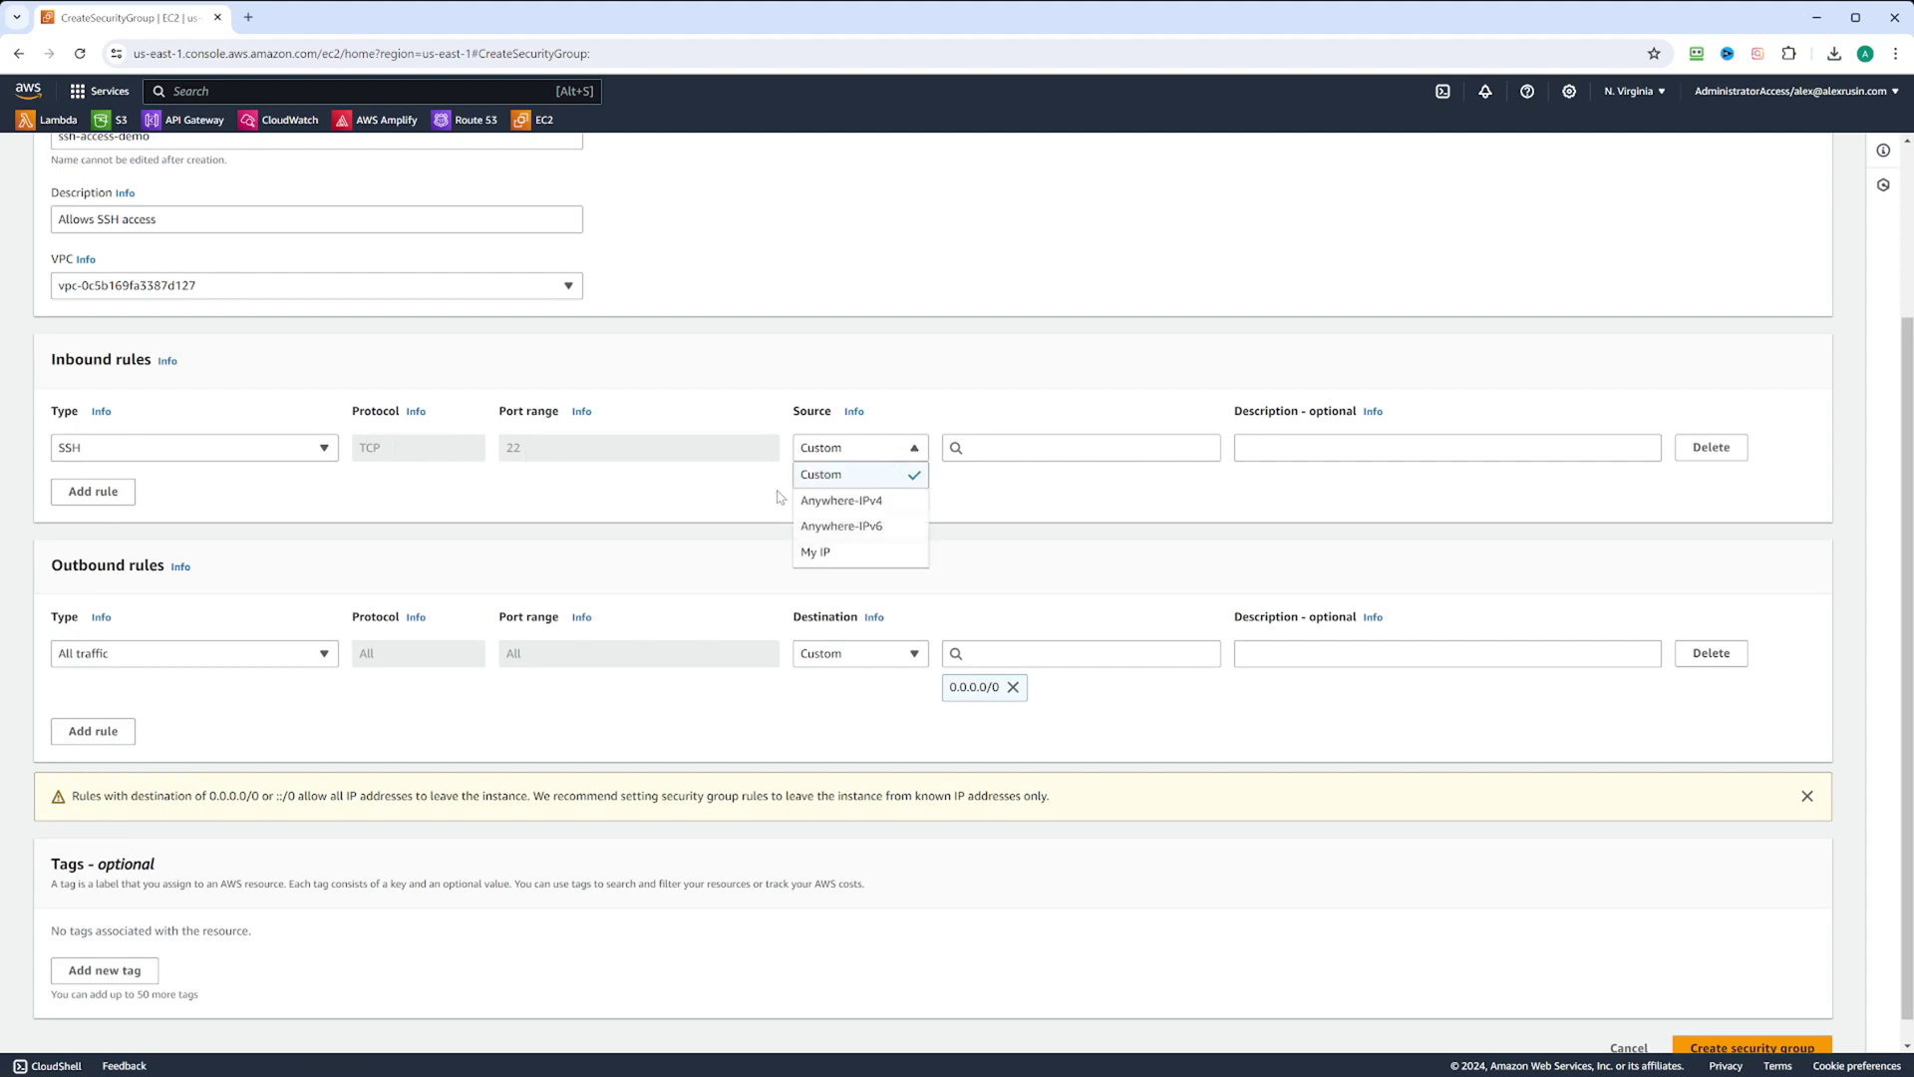
left_click(840, 500)
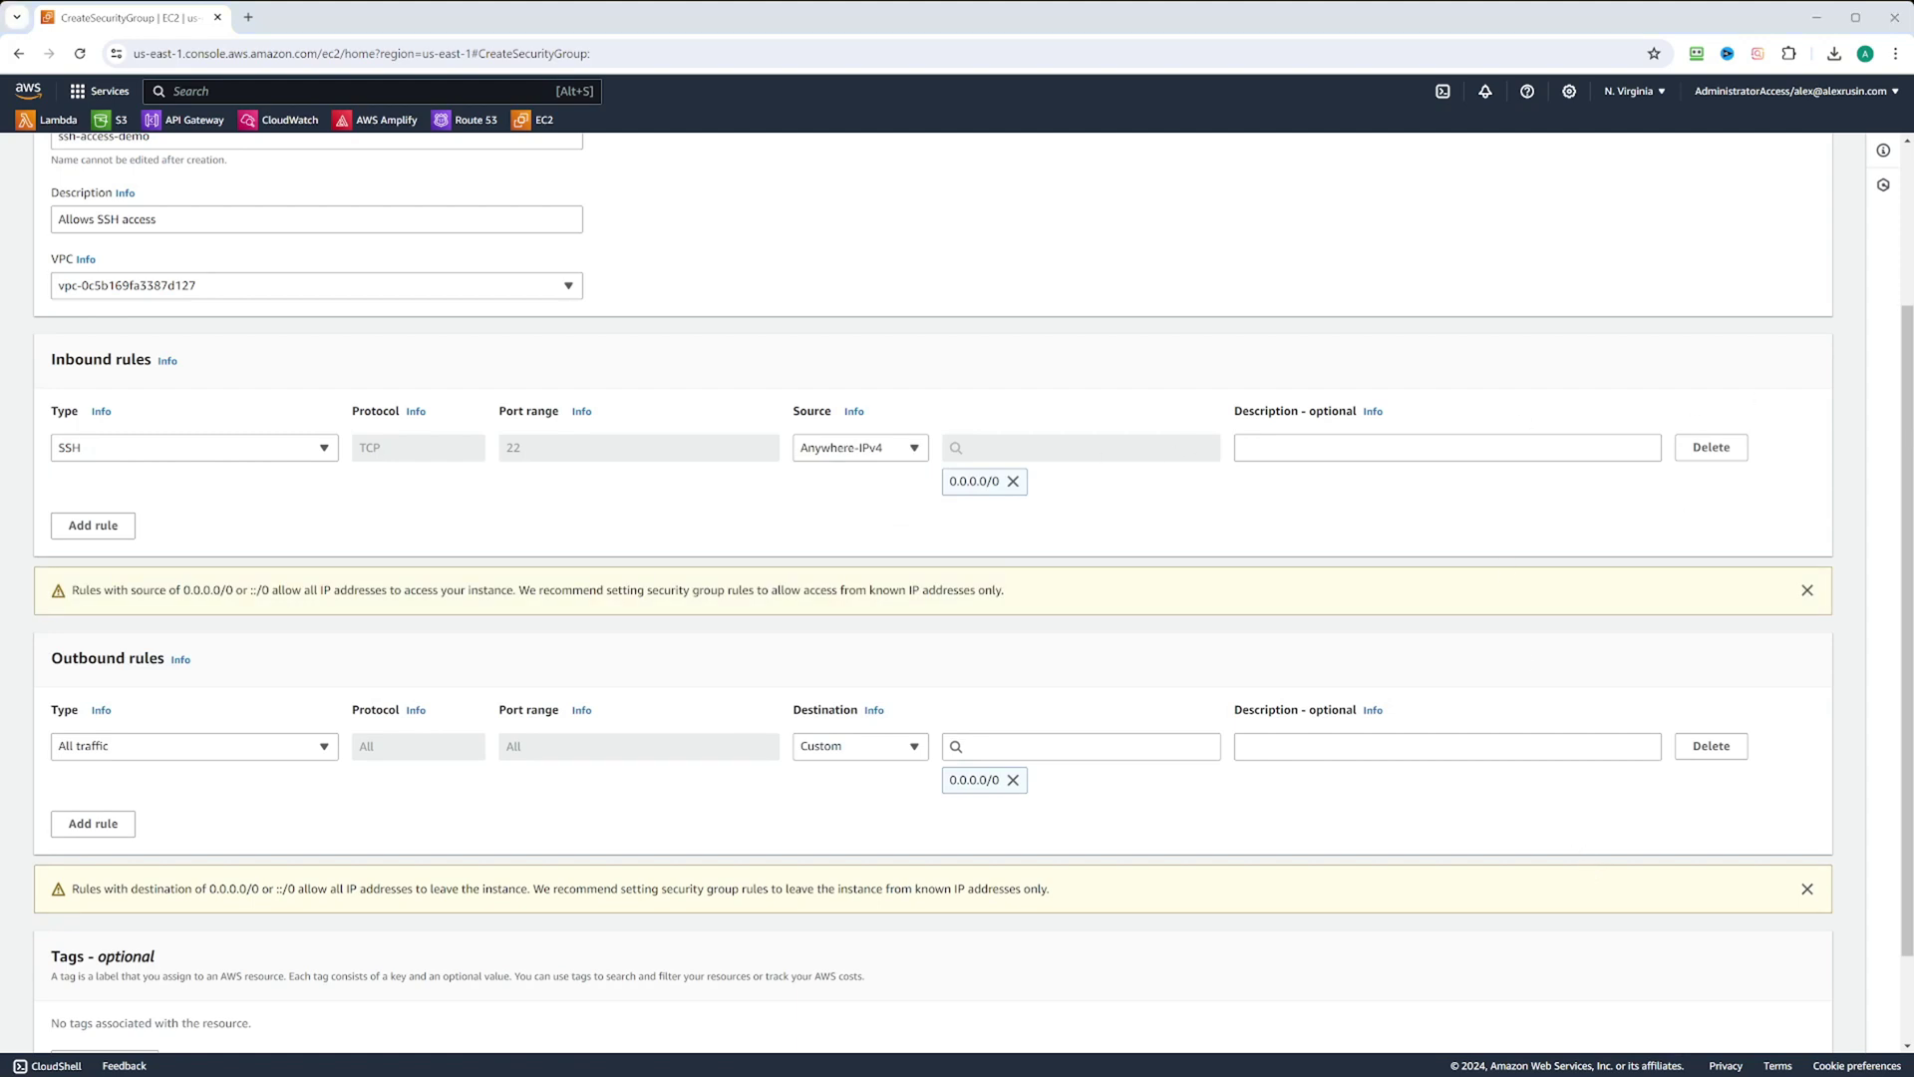
scroll(933, 598, "down", 2)
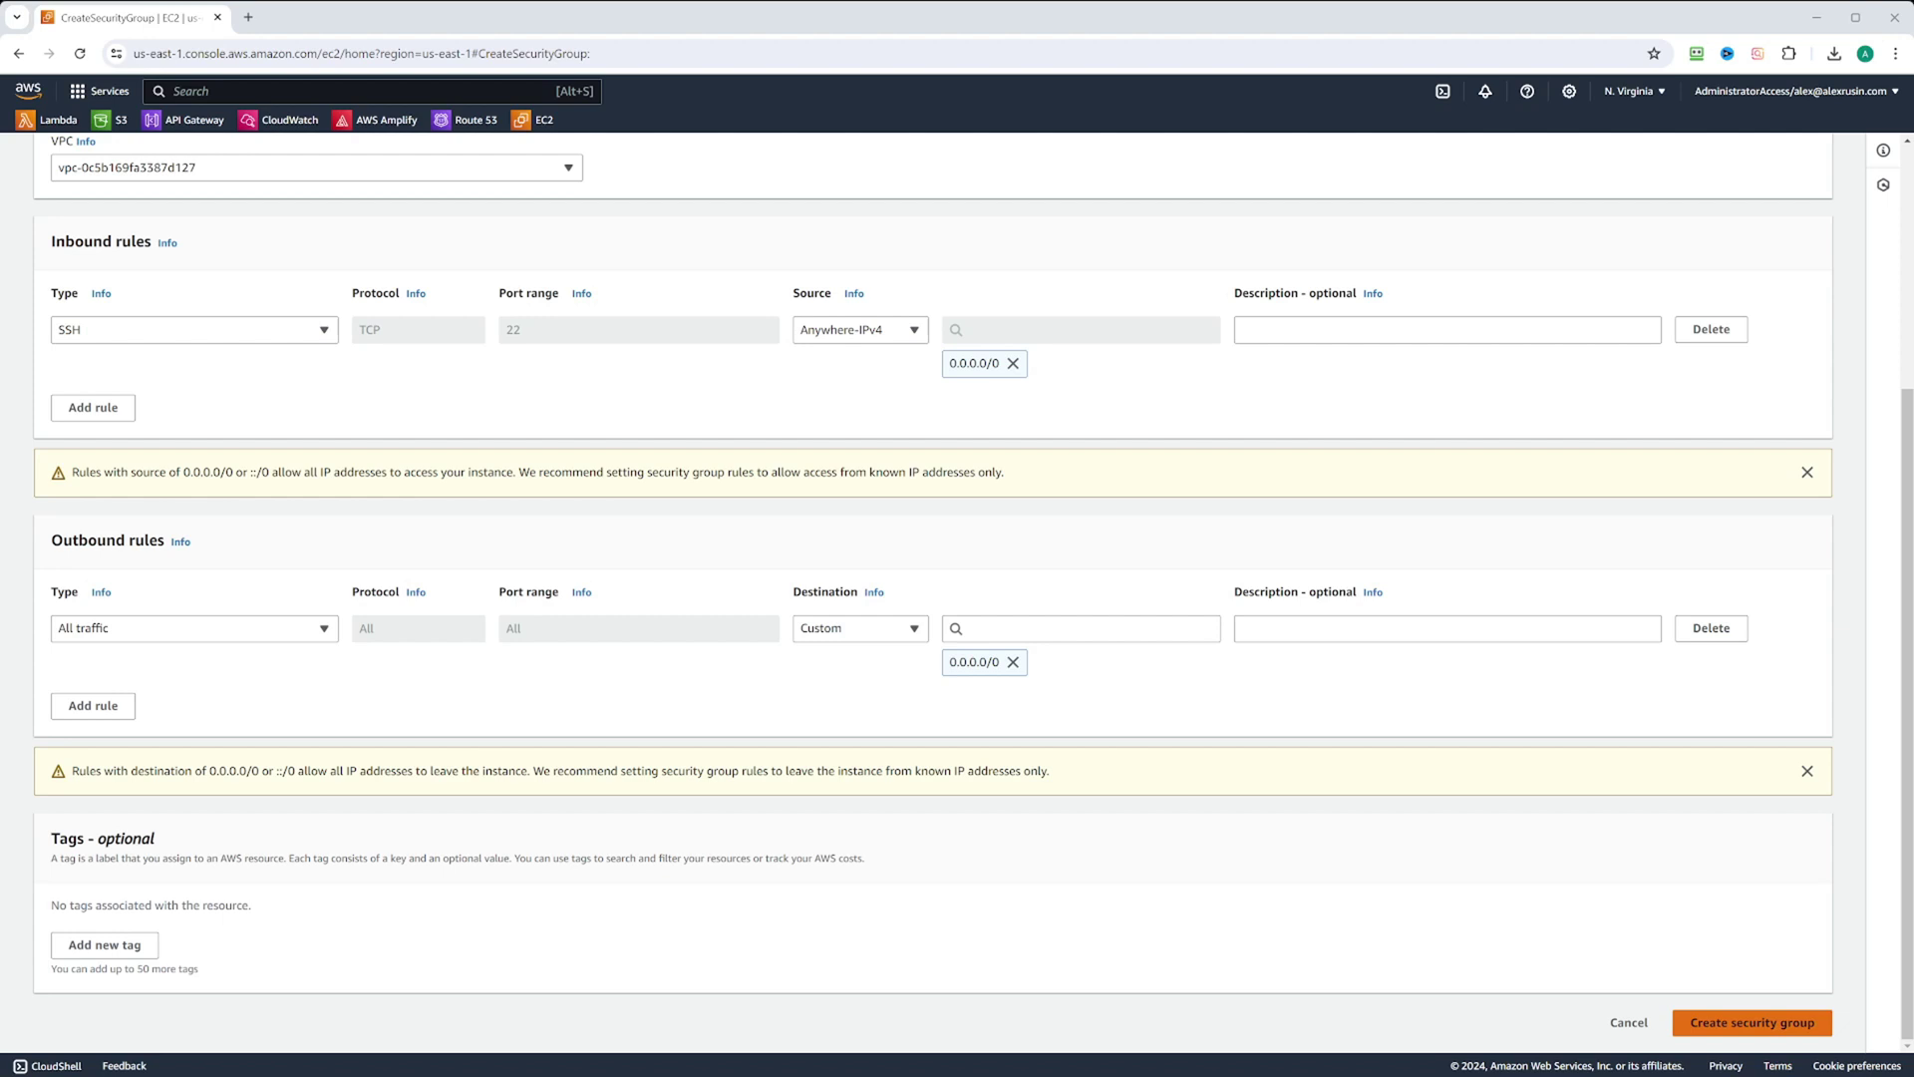
left_click(1752, 1022)
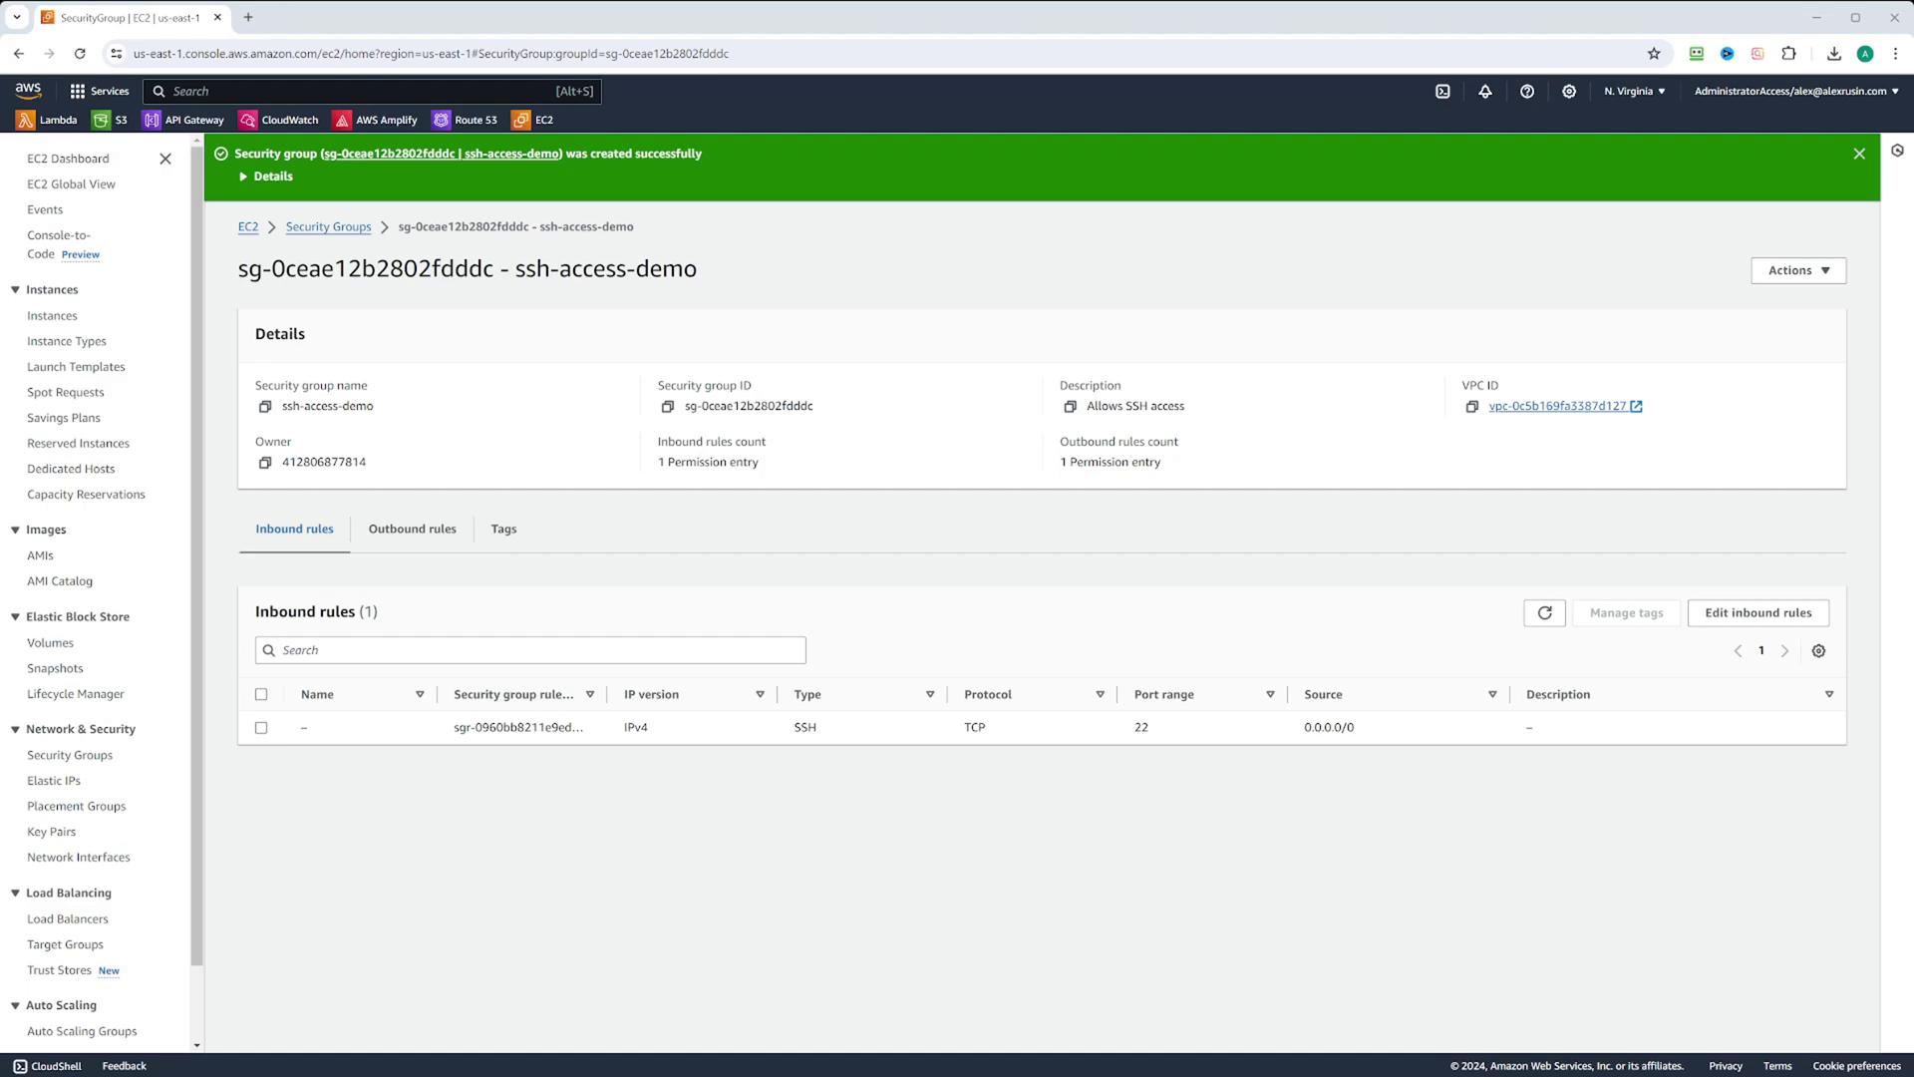
Step: Open the list of running EC2 instances, select the t2.micro instance and copy its public IPv4 DNS
left_click(529, 121)
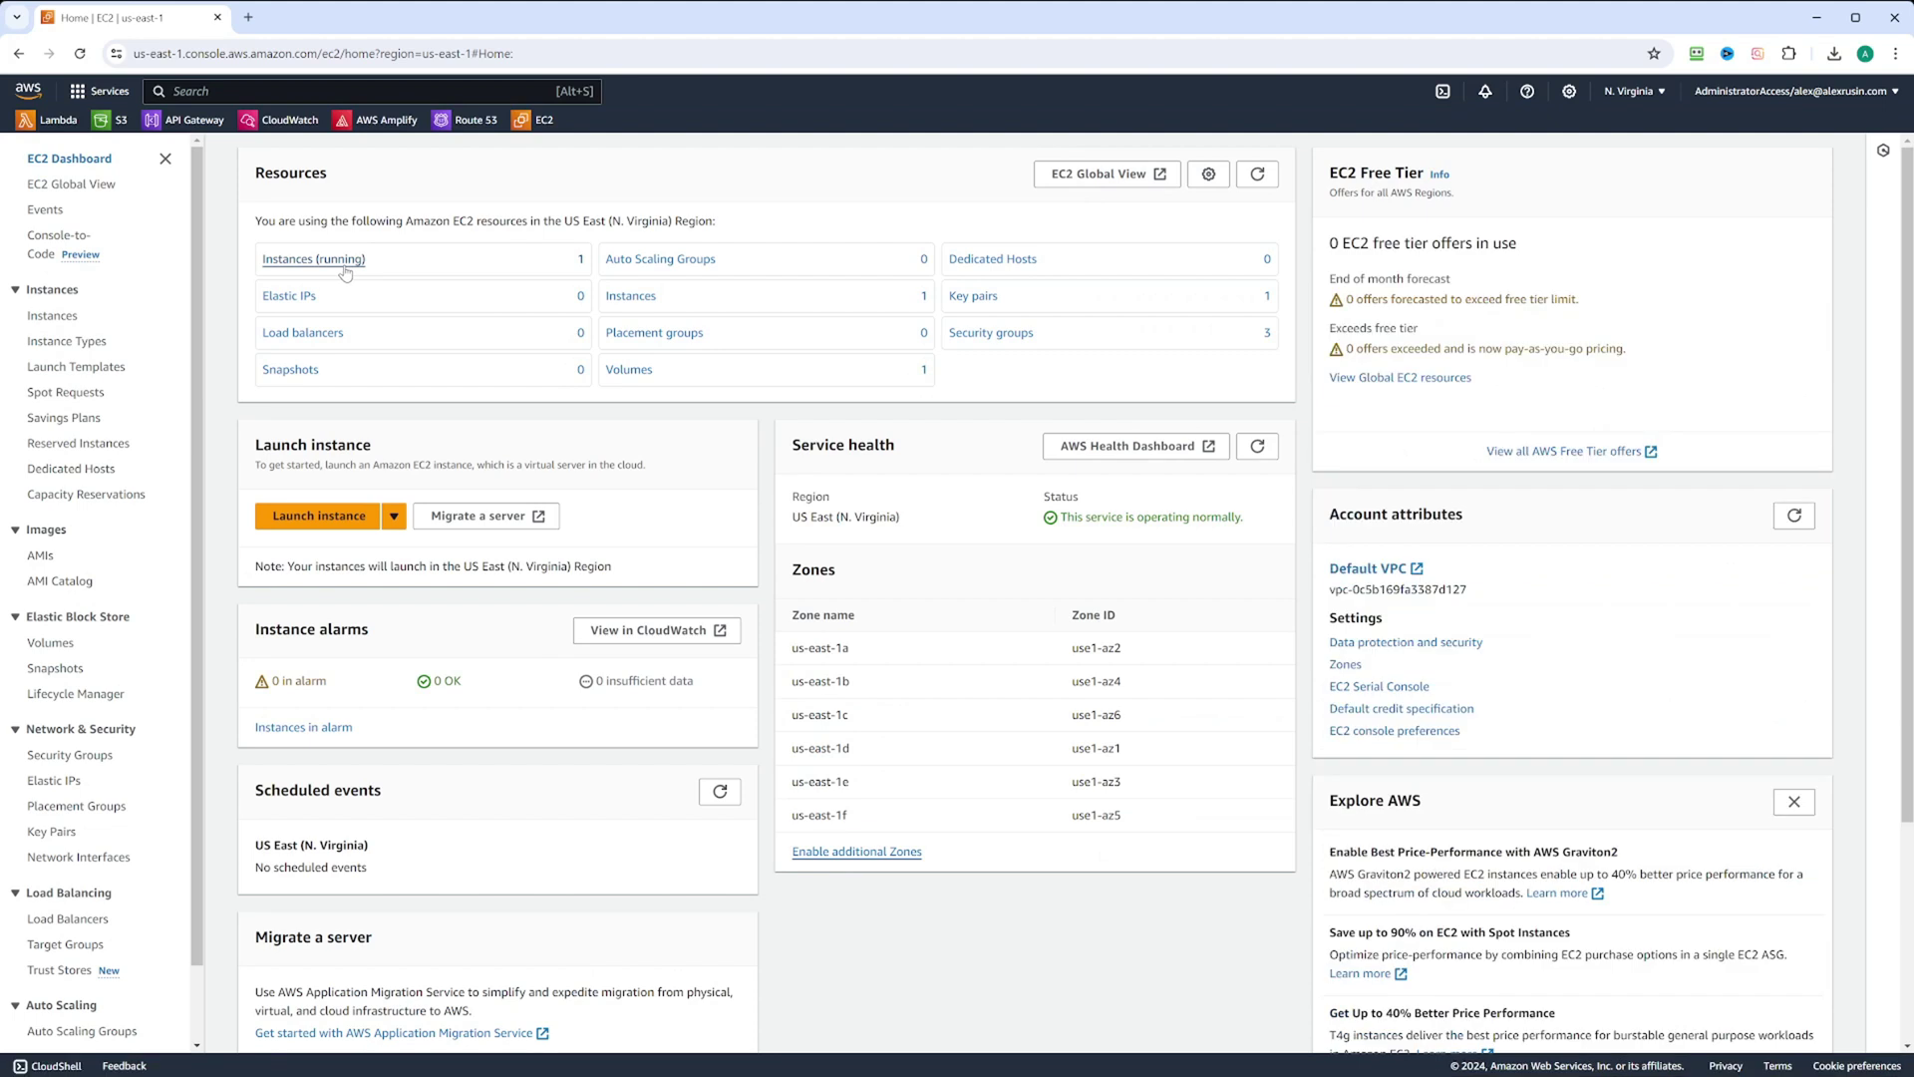
left_click(339, 261)
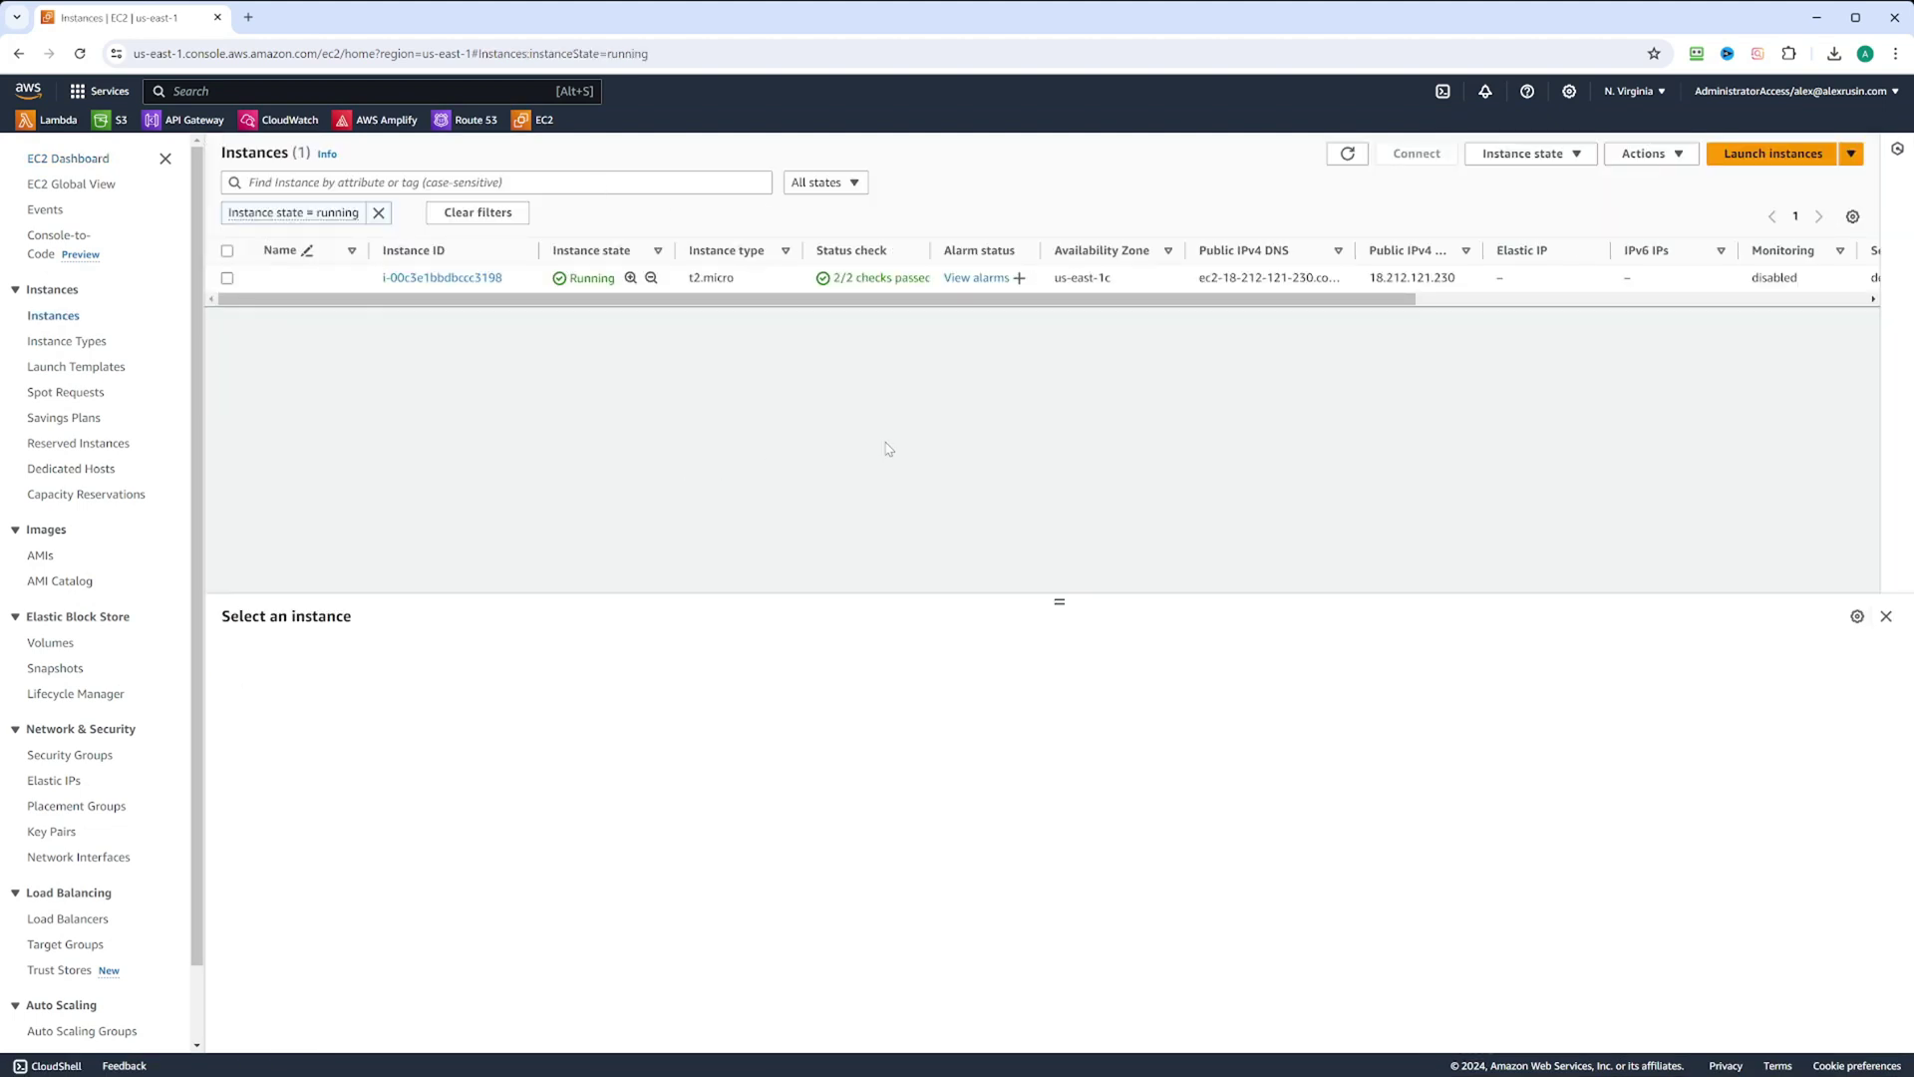
left_click(229, 279)
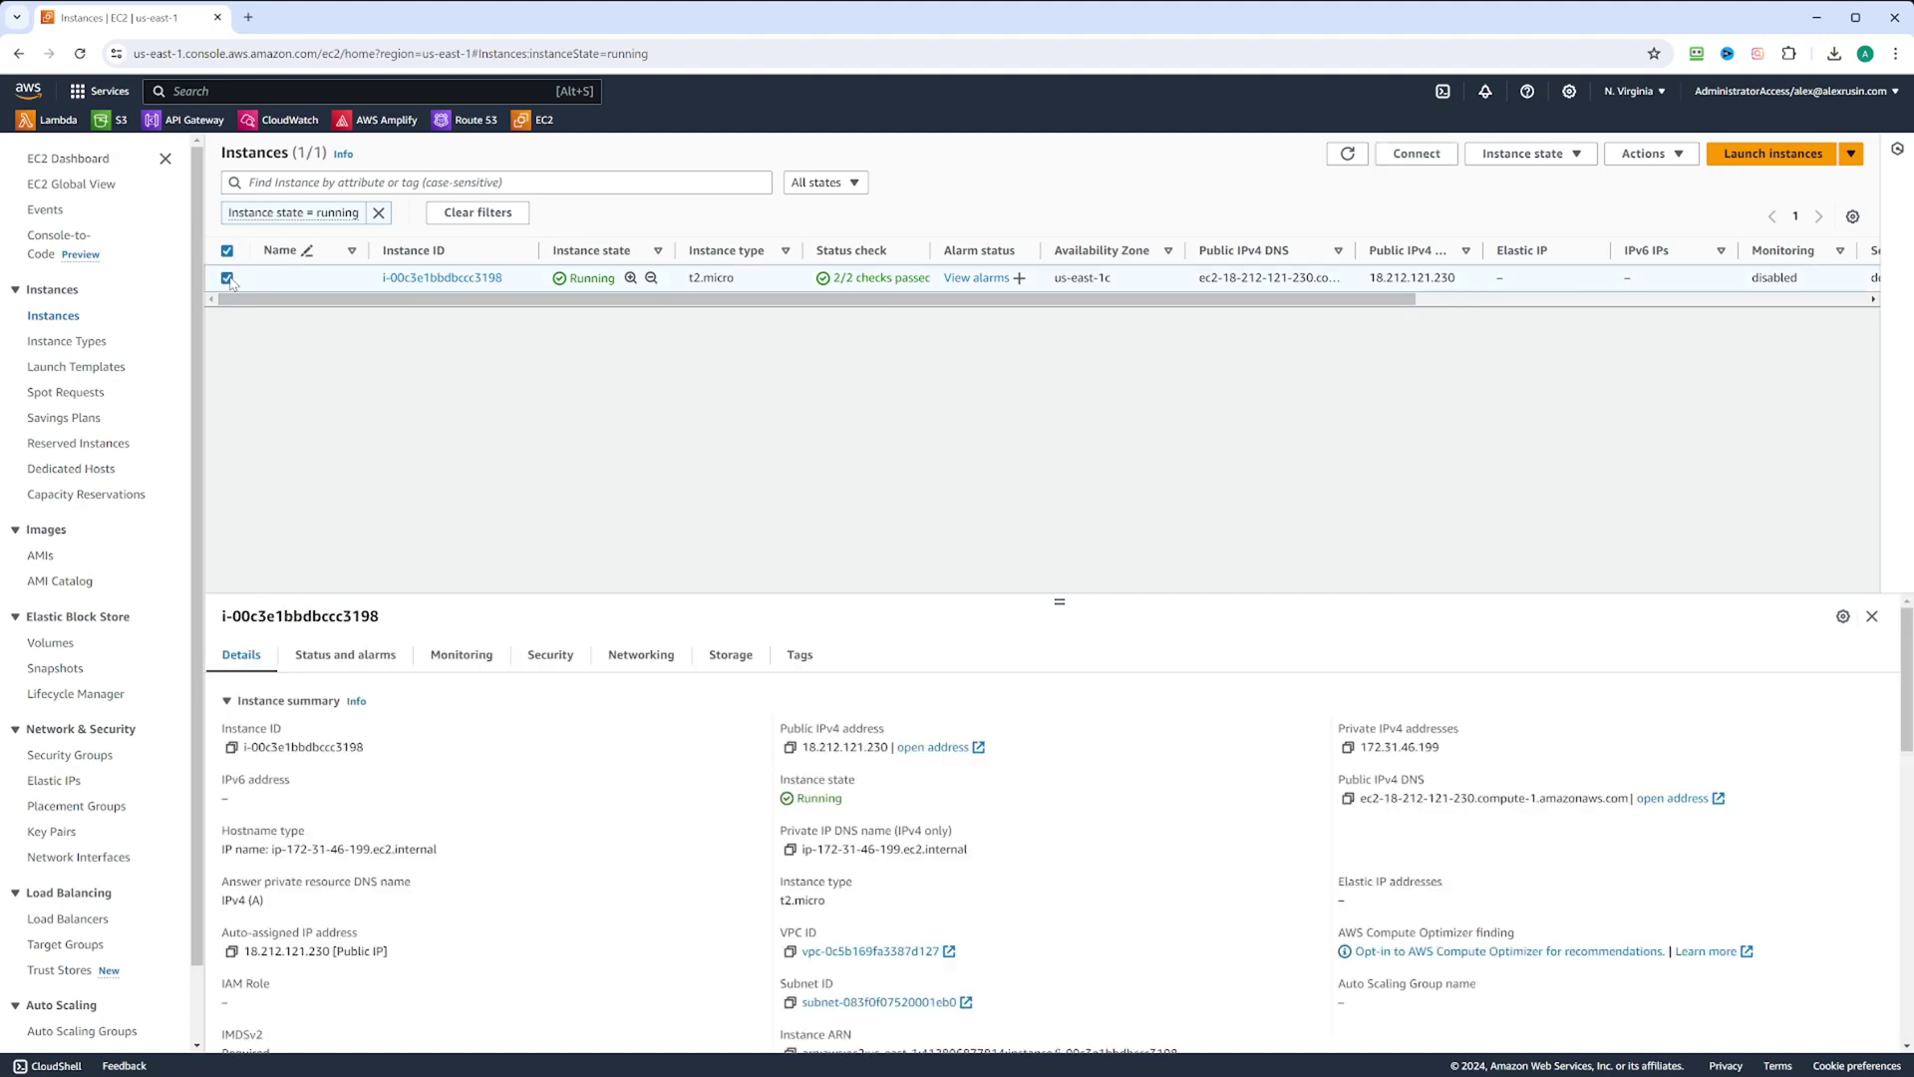
left_click(548, 658)
left_click(1348, 798)
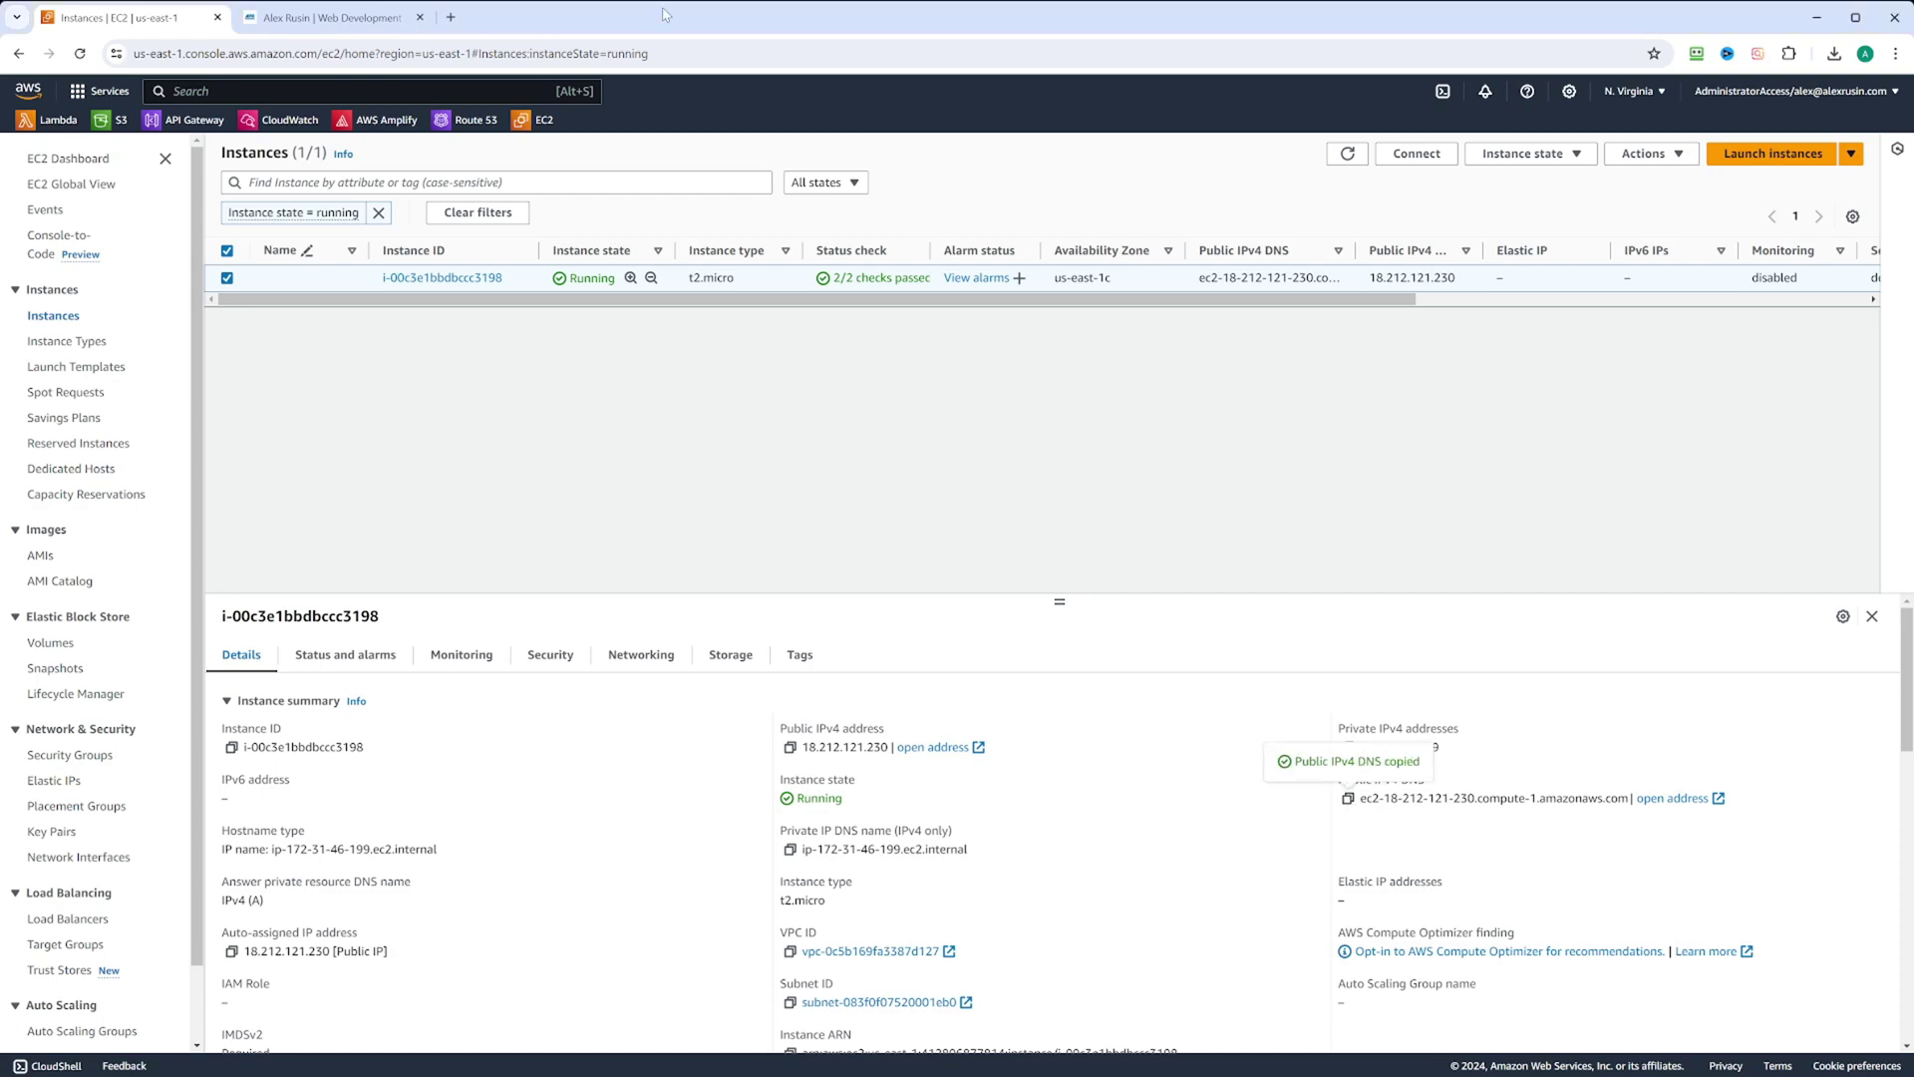
Step: Load the copied public IPv4 DNS address in the other browser tab to test web access to the instance
left_click(299, 18)
left_click(279, 53)
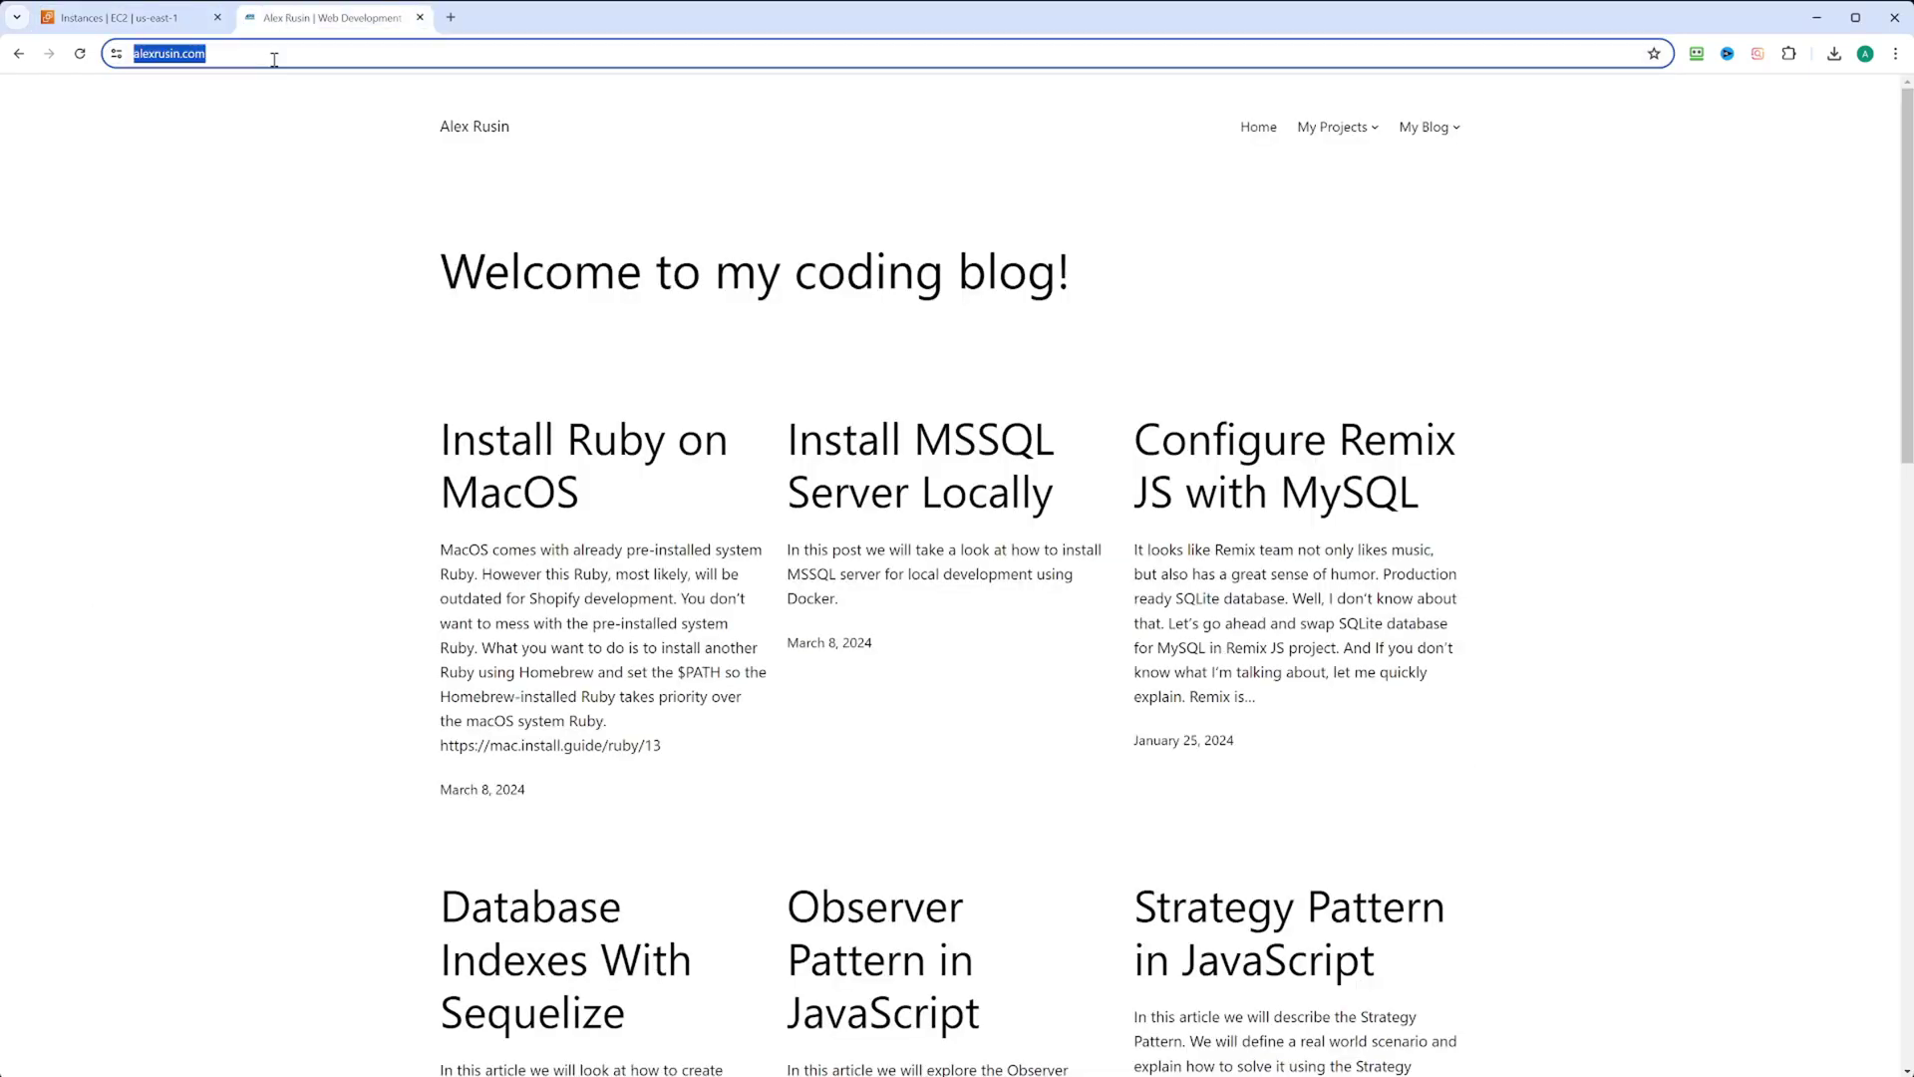
key("ctrl+v")
key("Return")
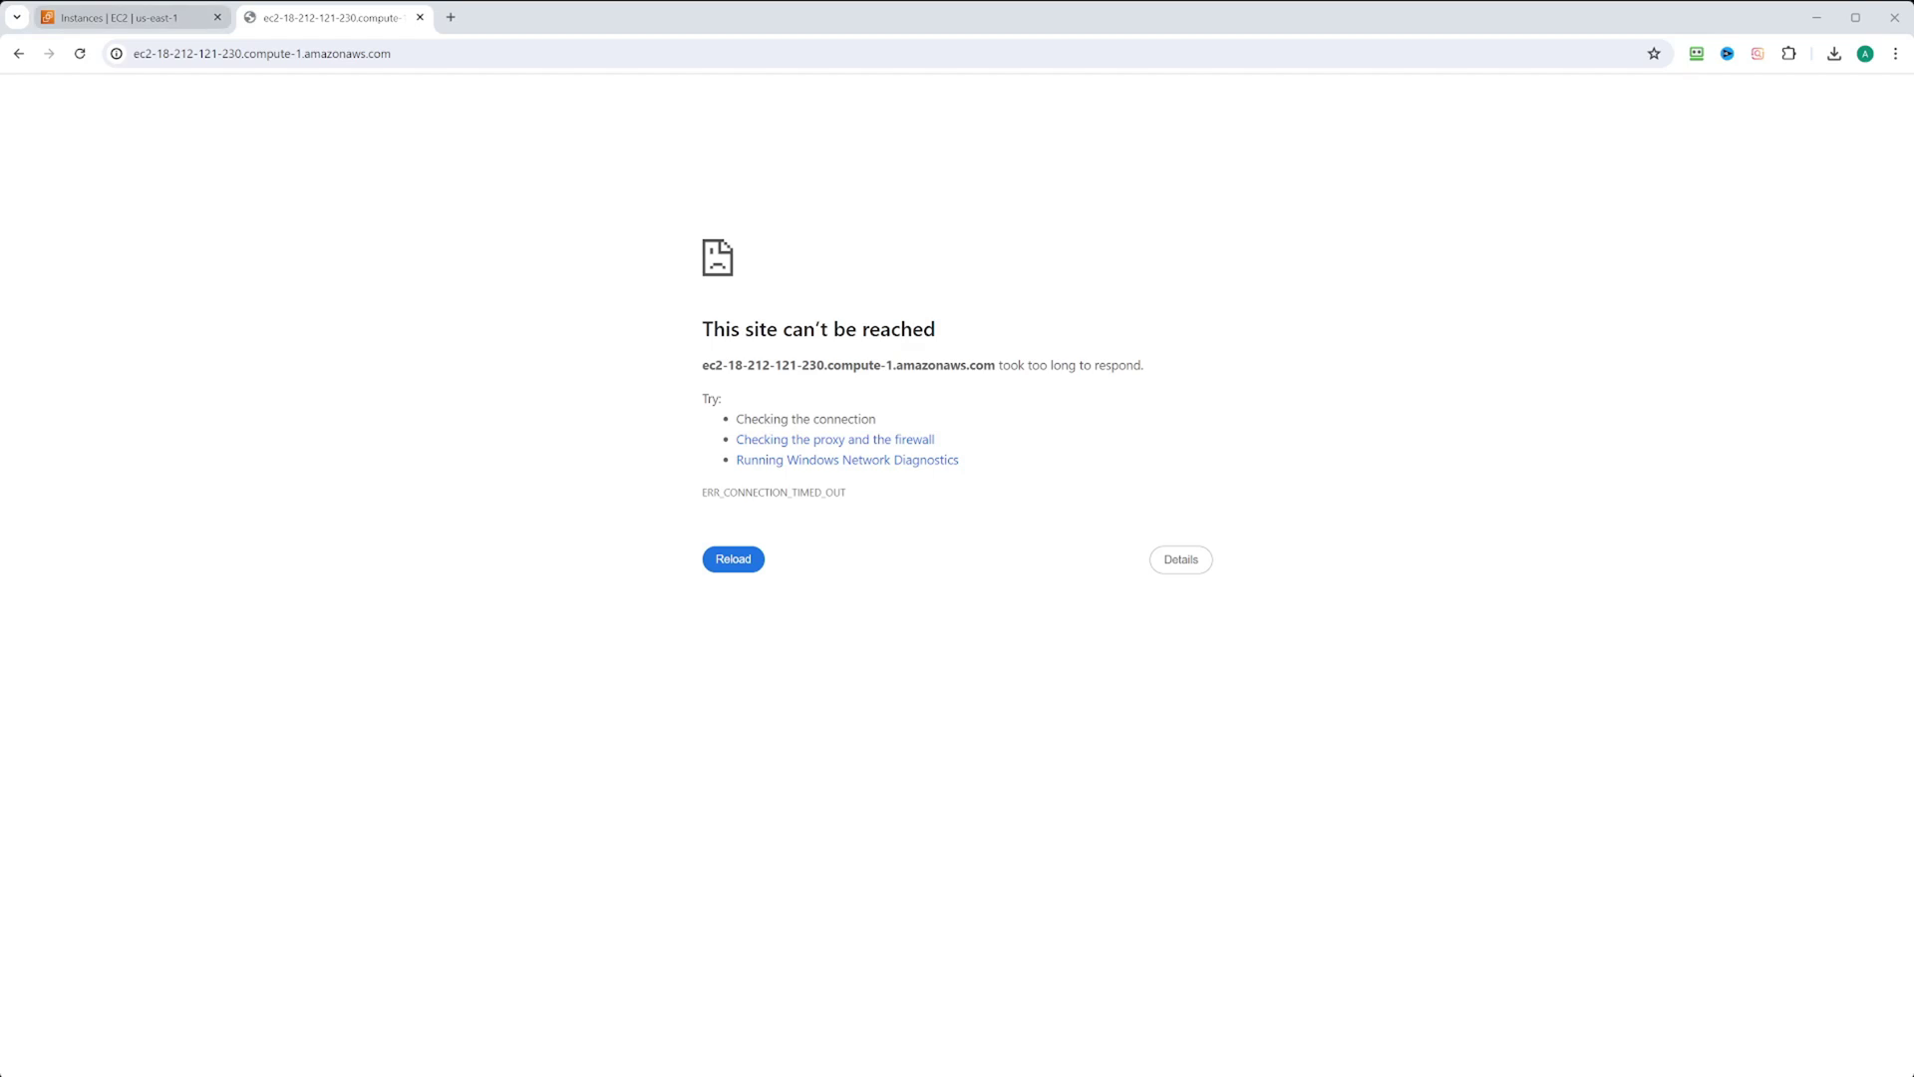
Step: Return to the EC2 instances and open the security group assignment for the selected running instance
left_click(119, 17)
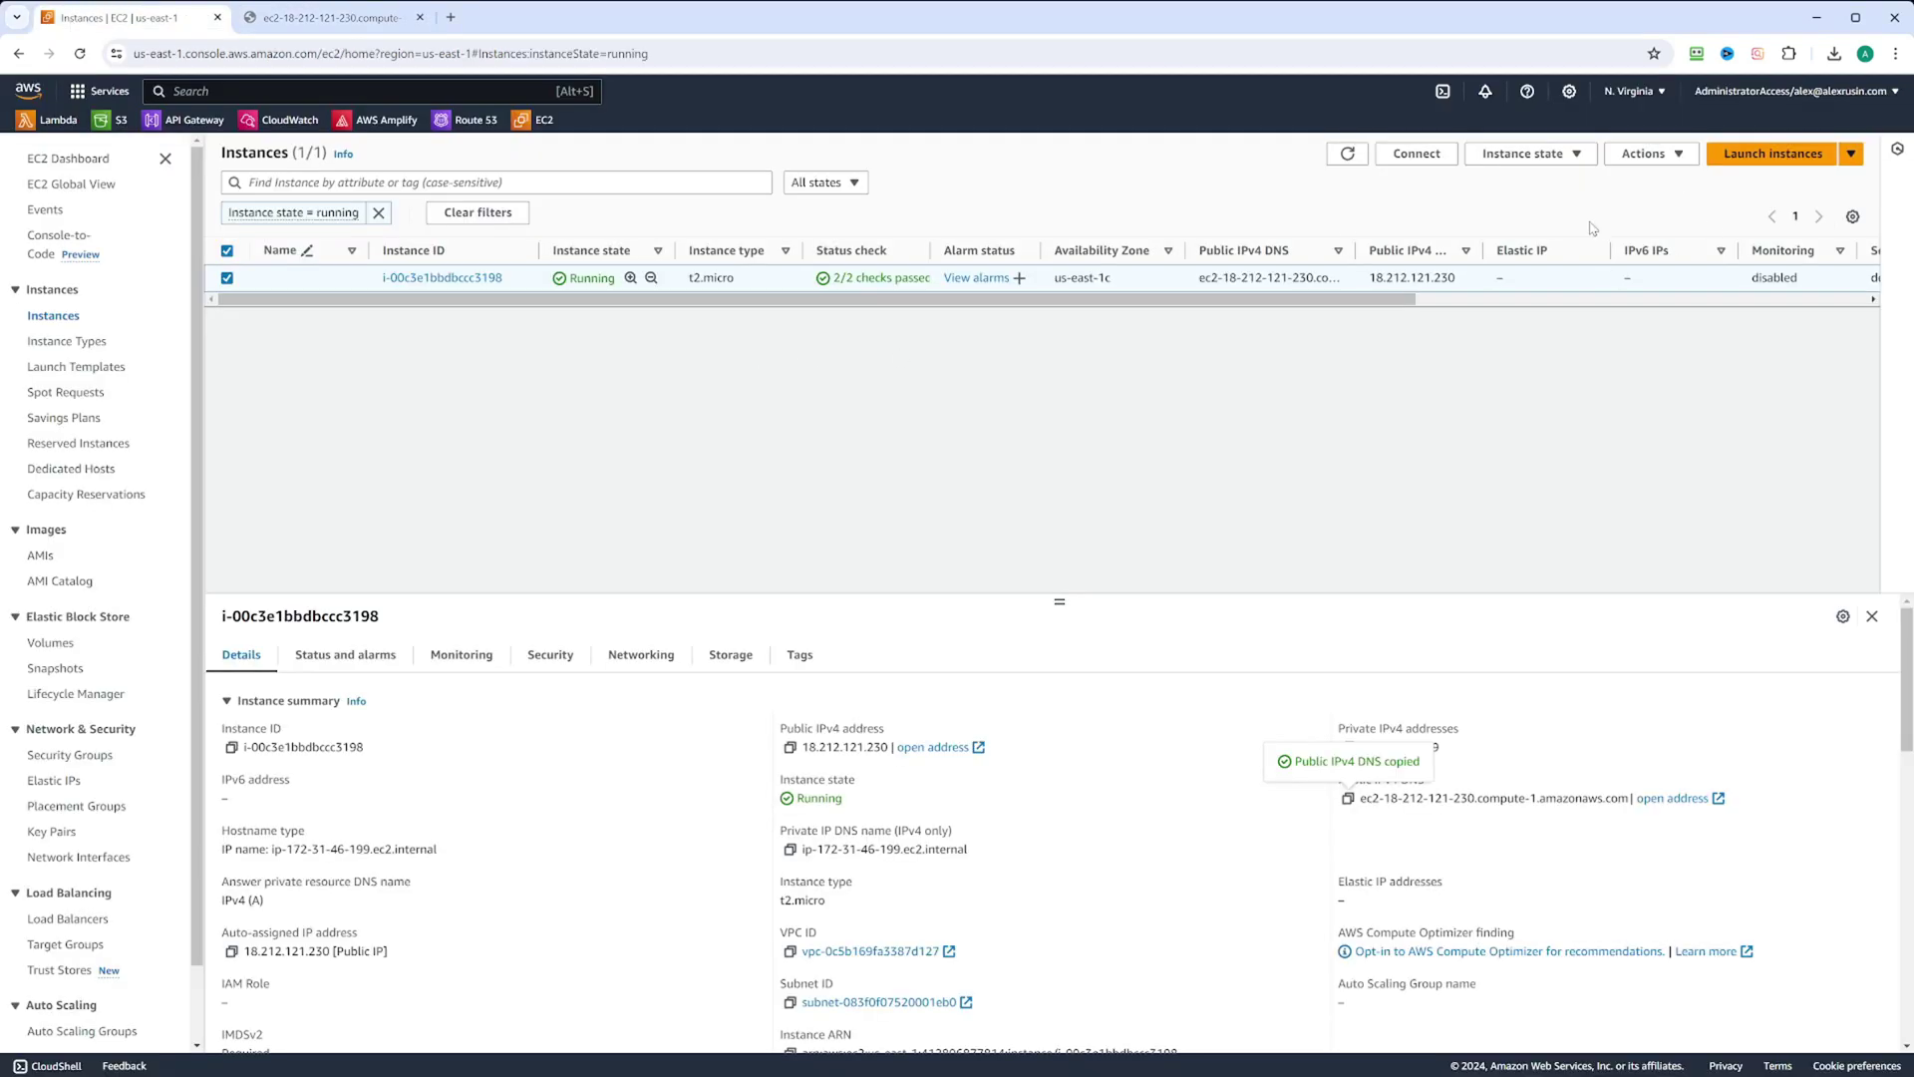
left_click(1655, 155)
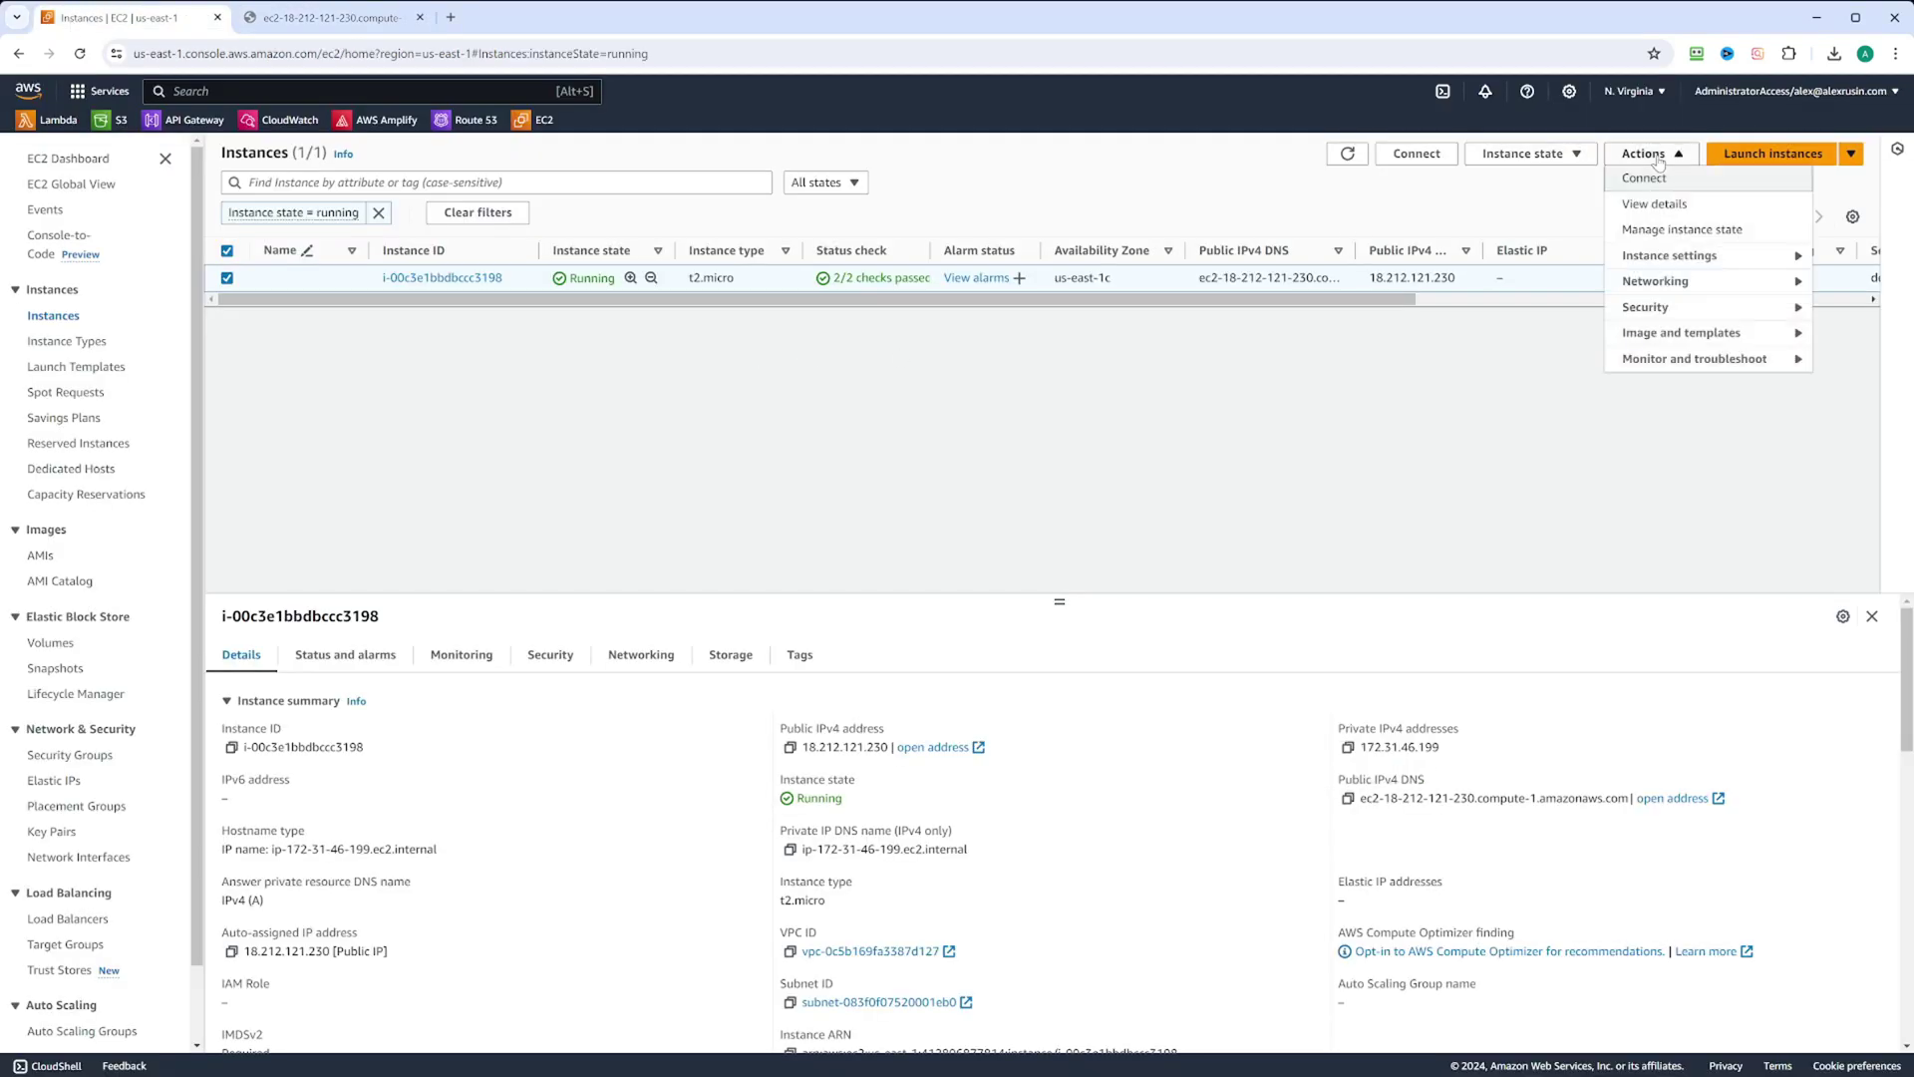
mouse_move(1673, 310)
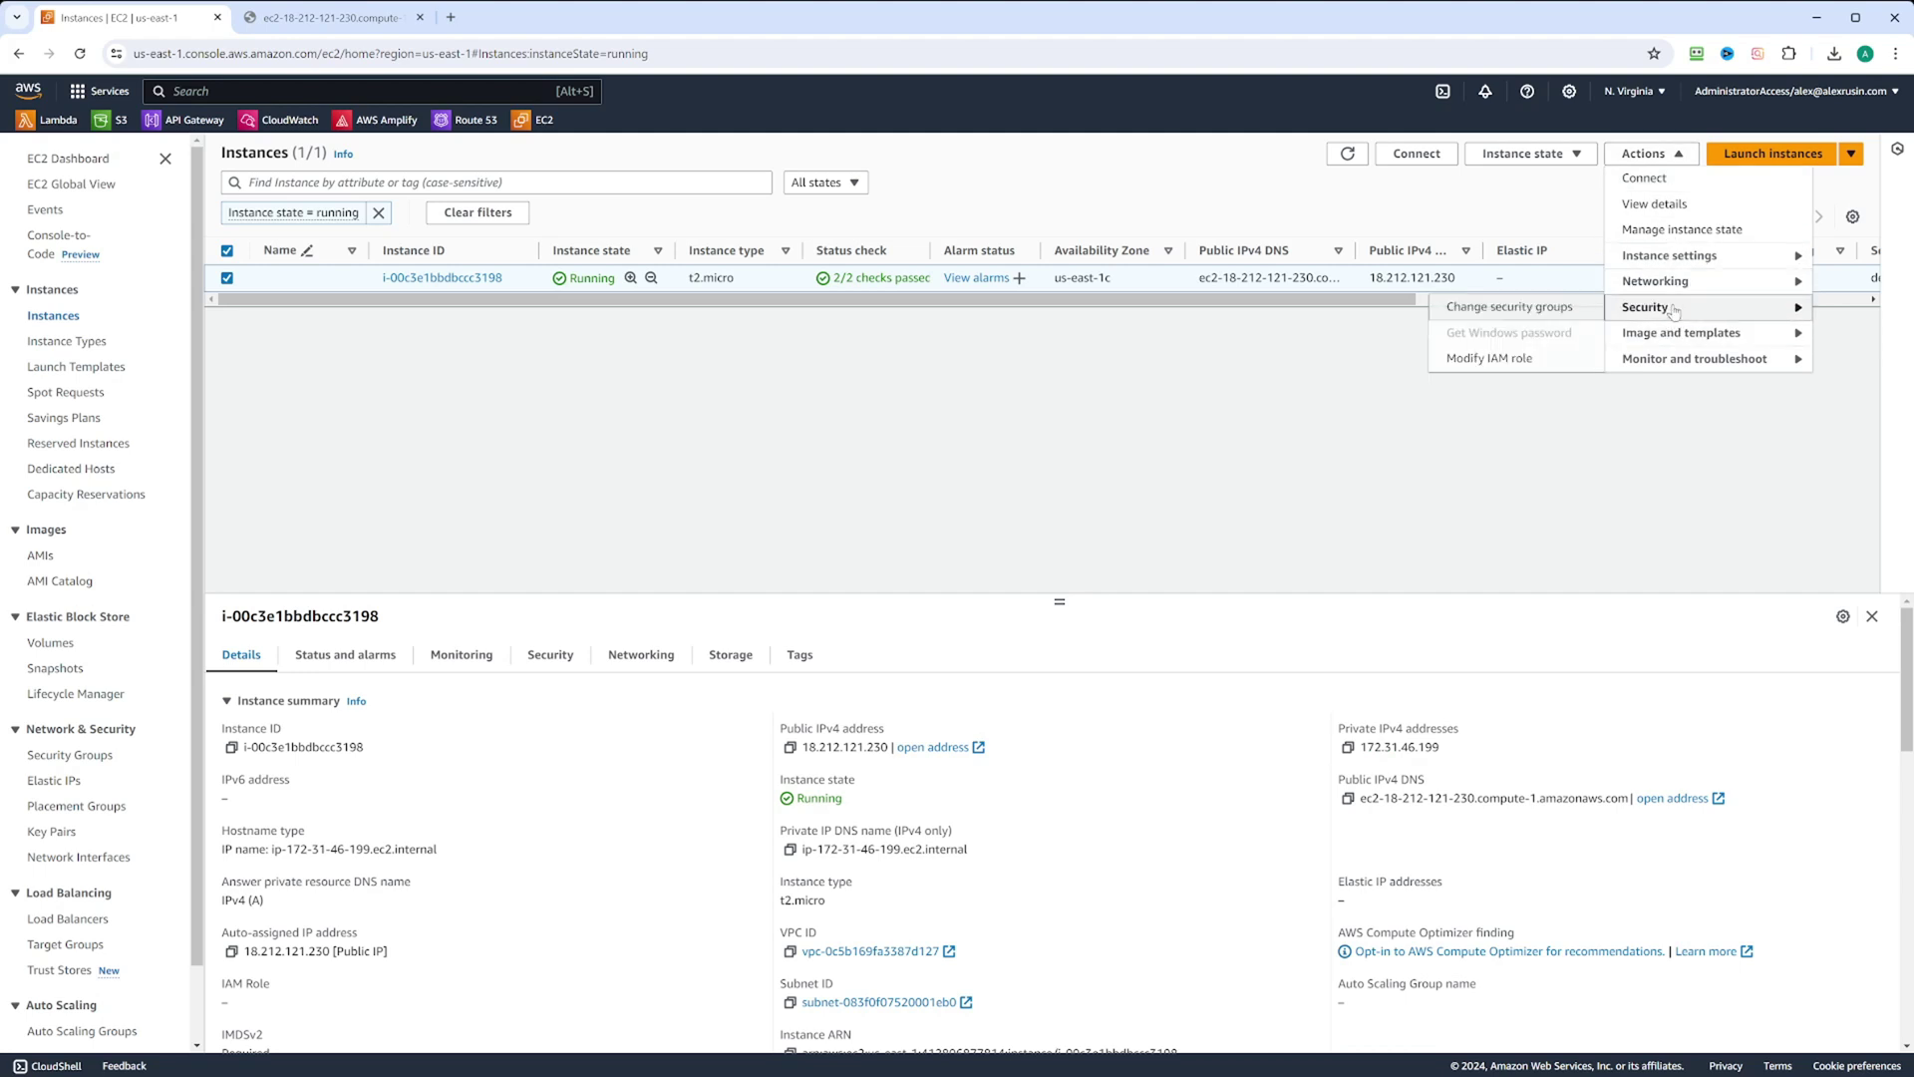
left_click(1496, 317)
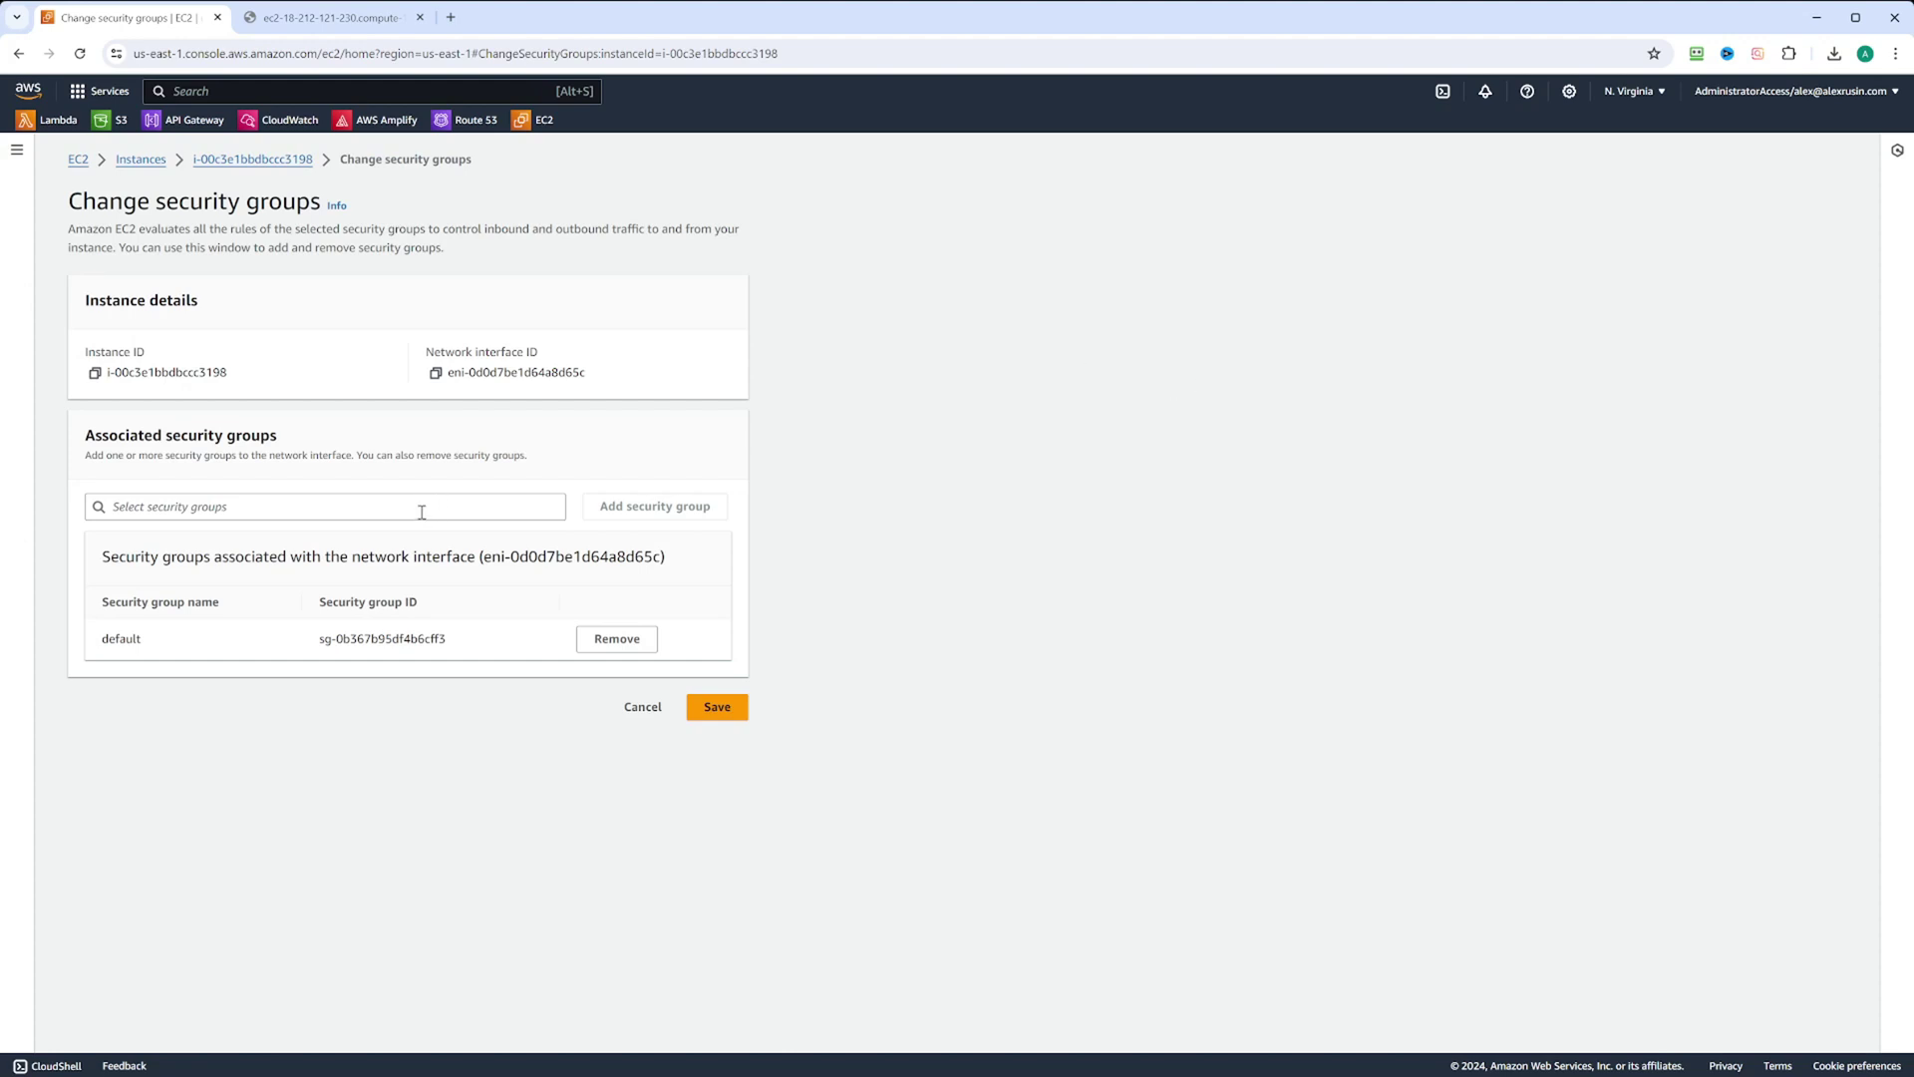
Step: Add the web-access-demo and ssh-access-demo security groups to the instance and save the assignment
left_click(422, 512)
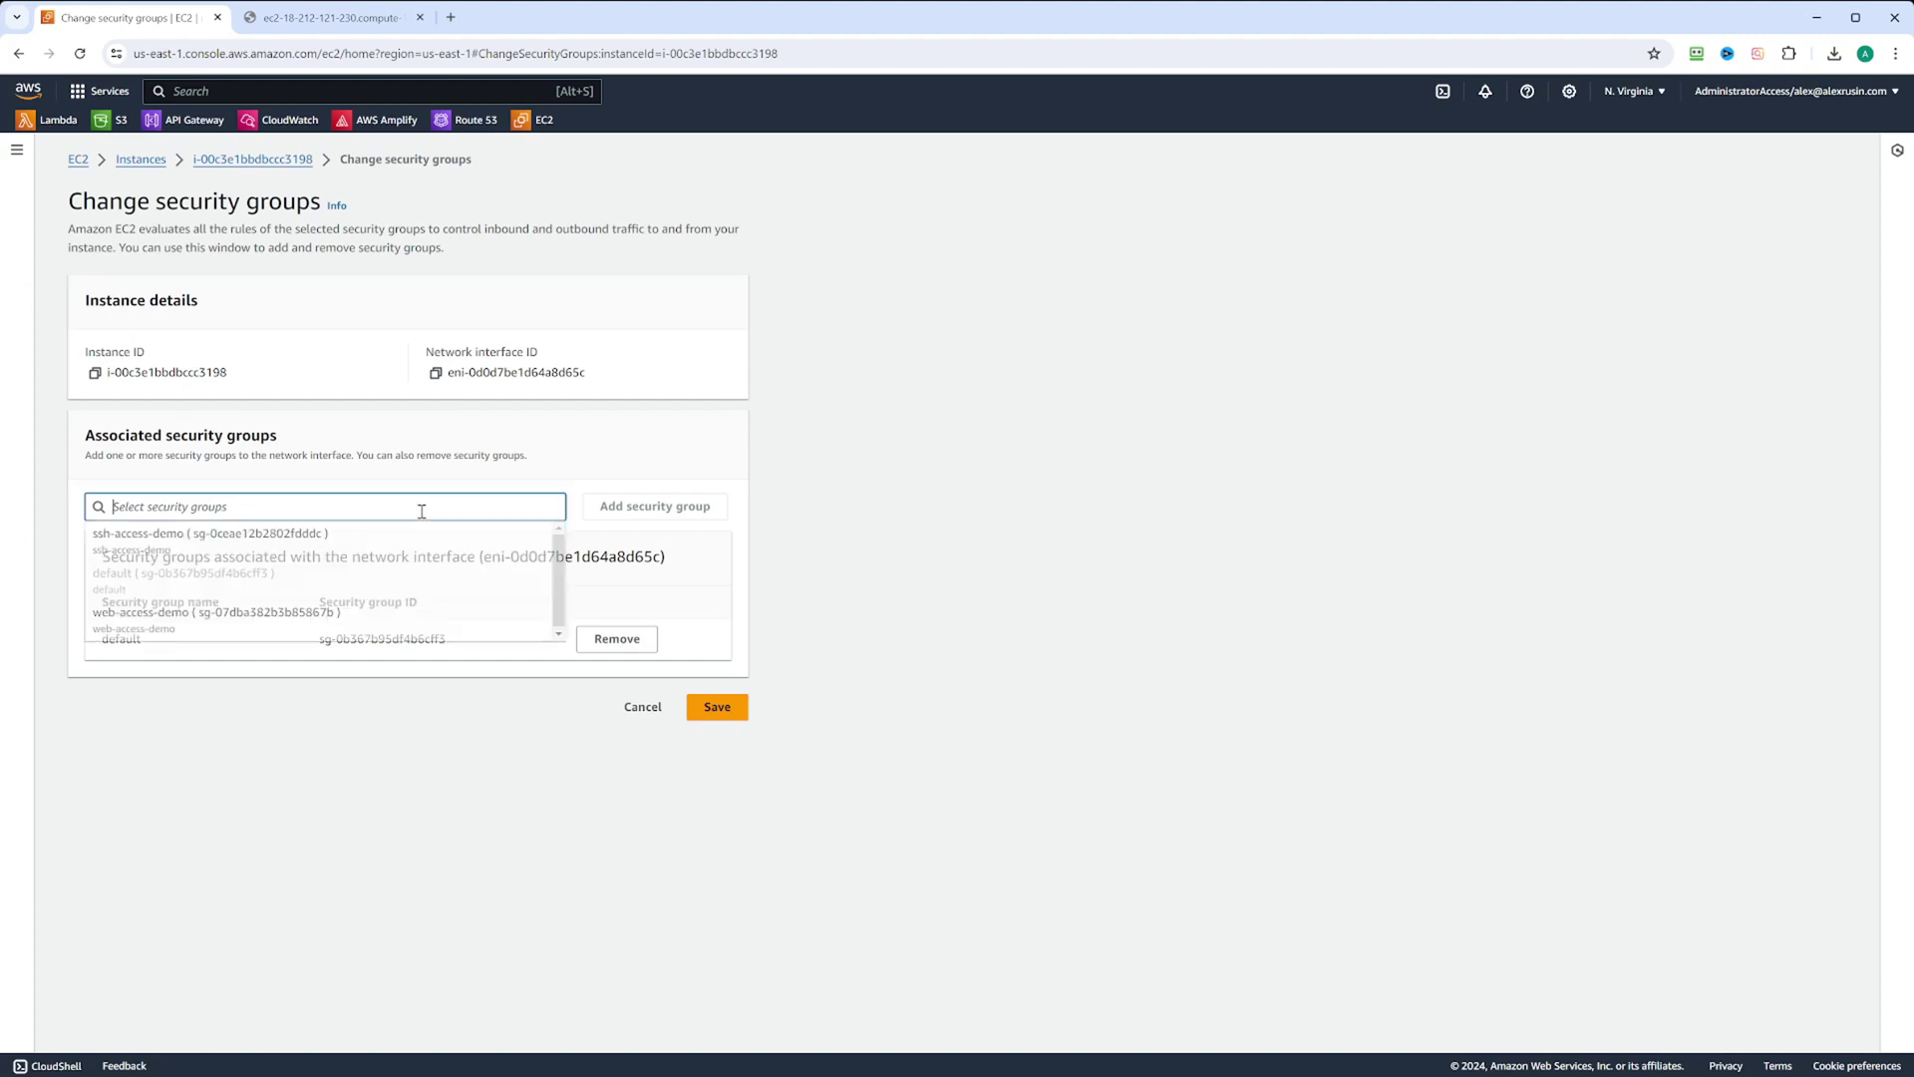
left_click(148, 623)
key("Return")
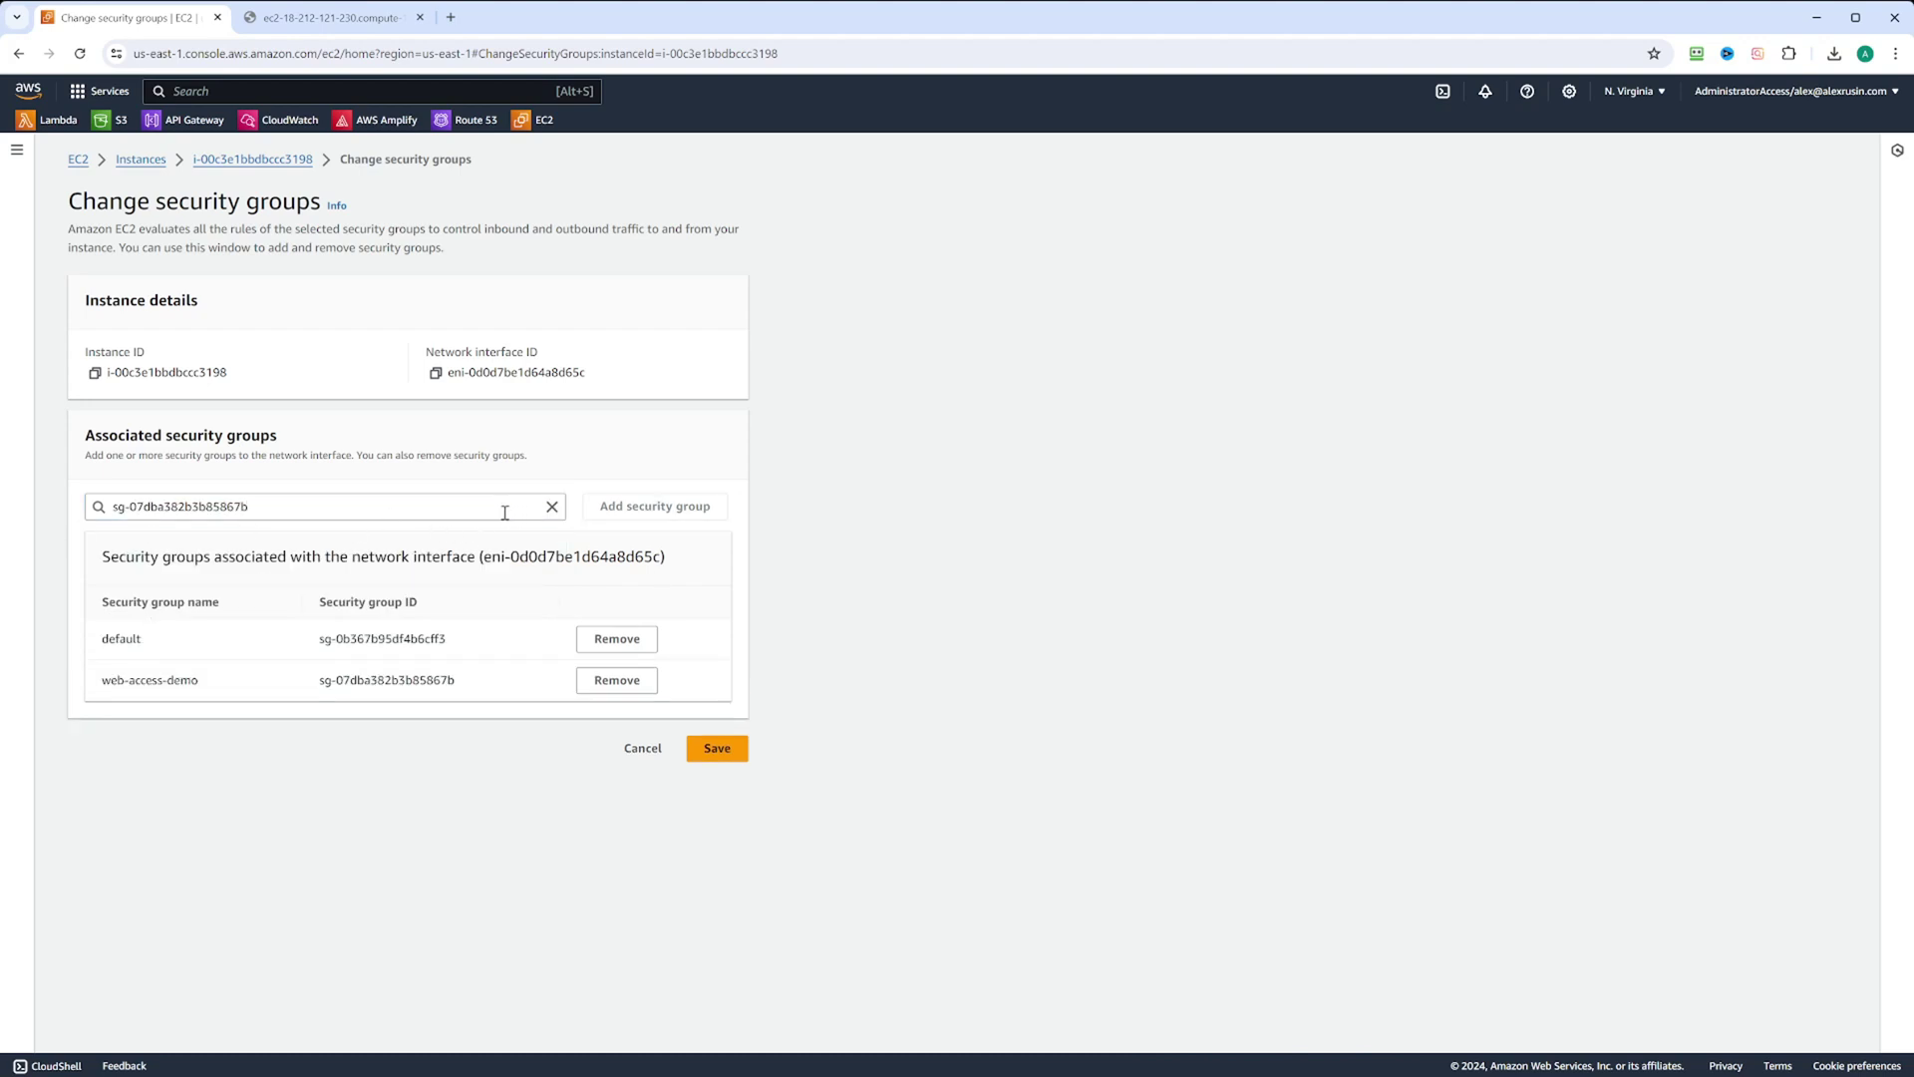
left_click(553, 509)
left_click(265, 539)
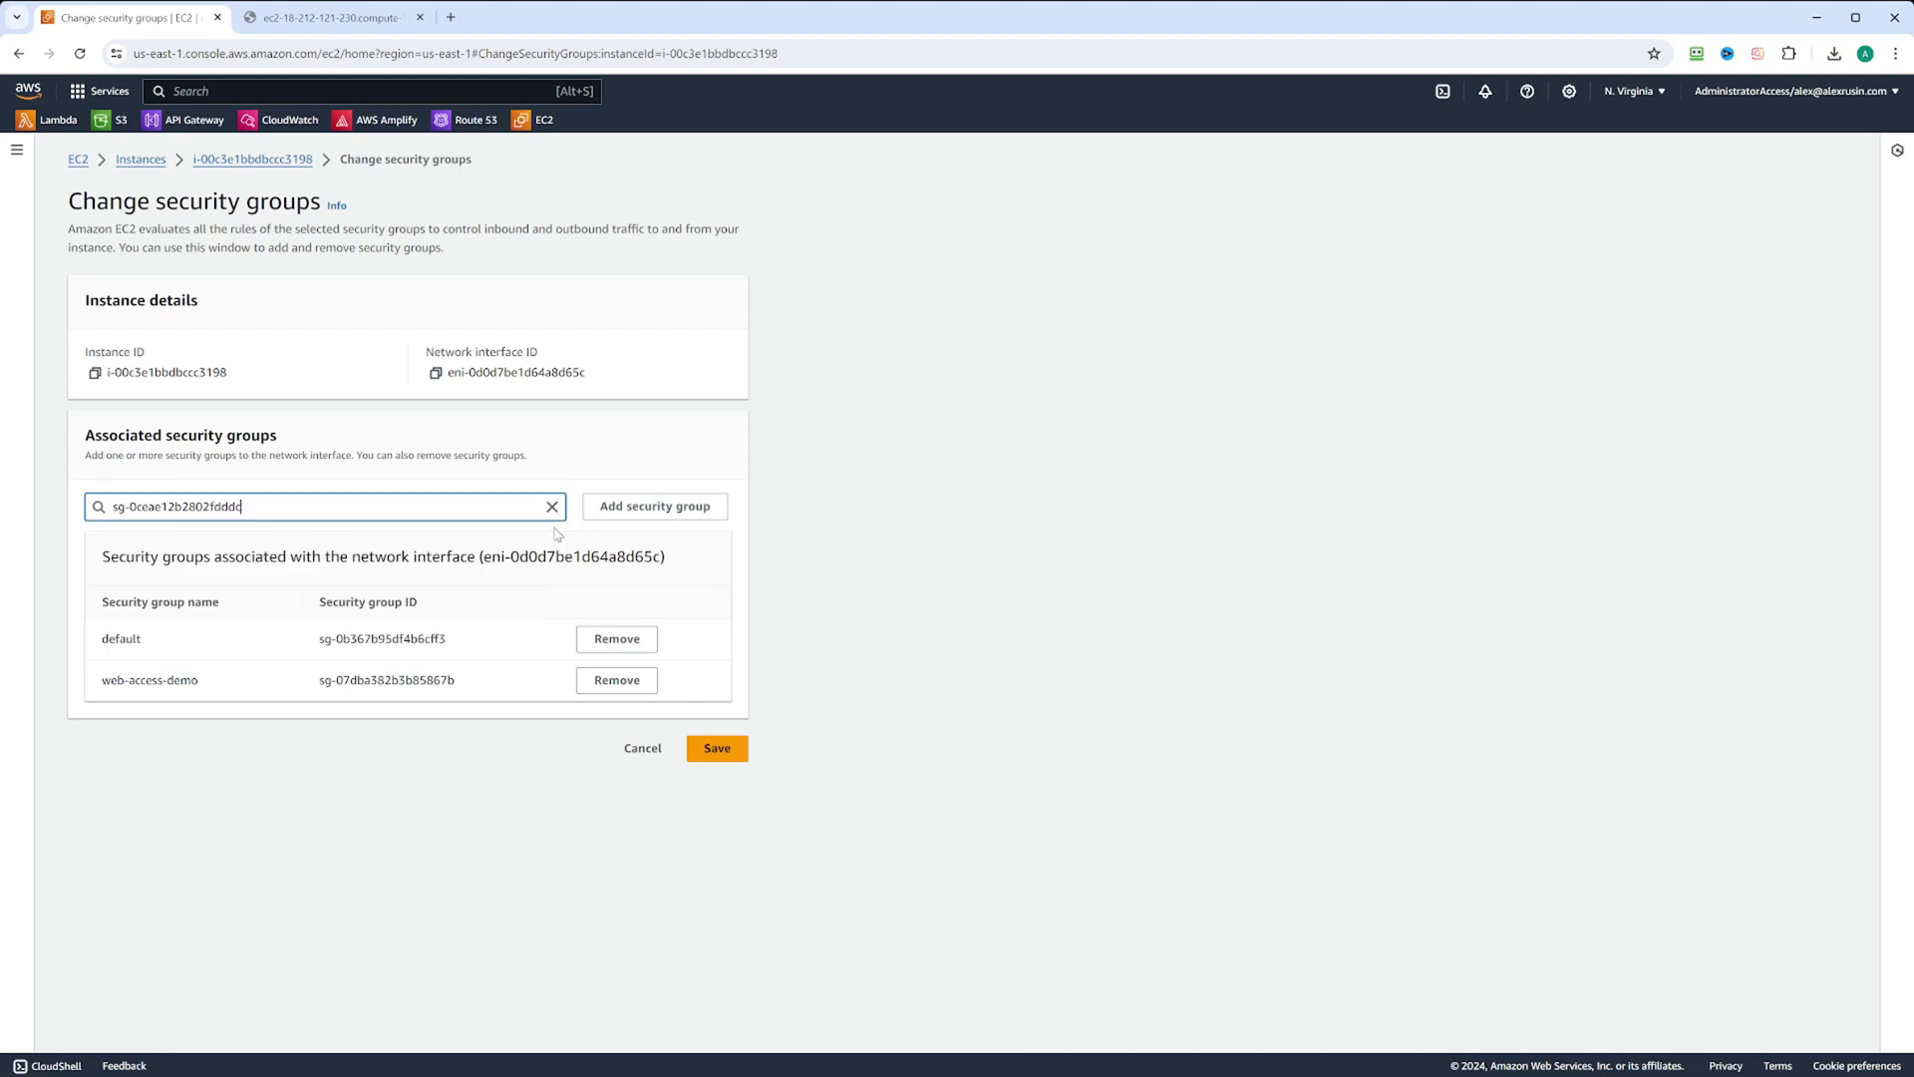
left_click(649, 510)
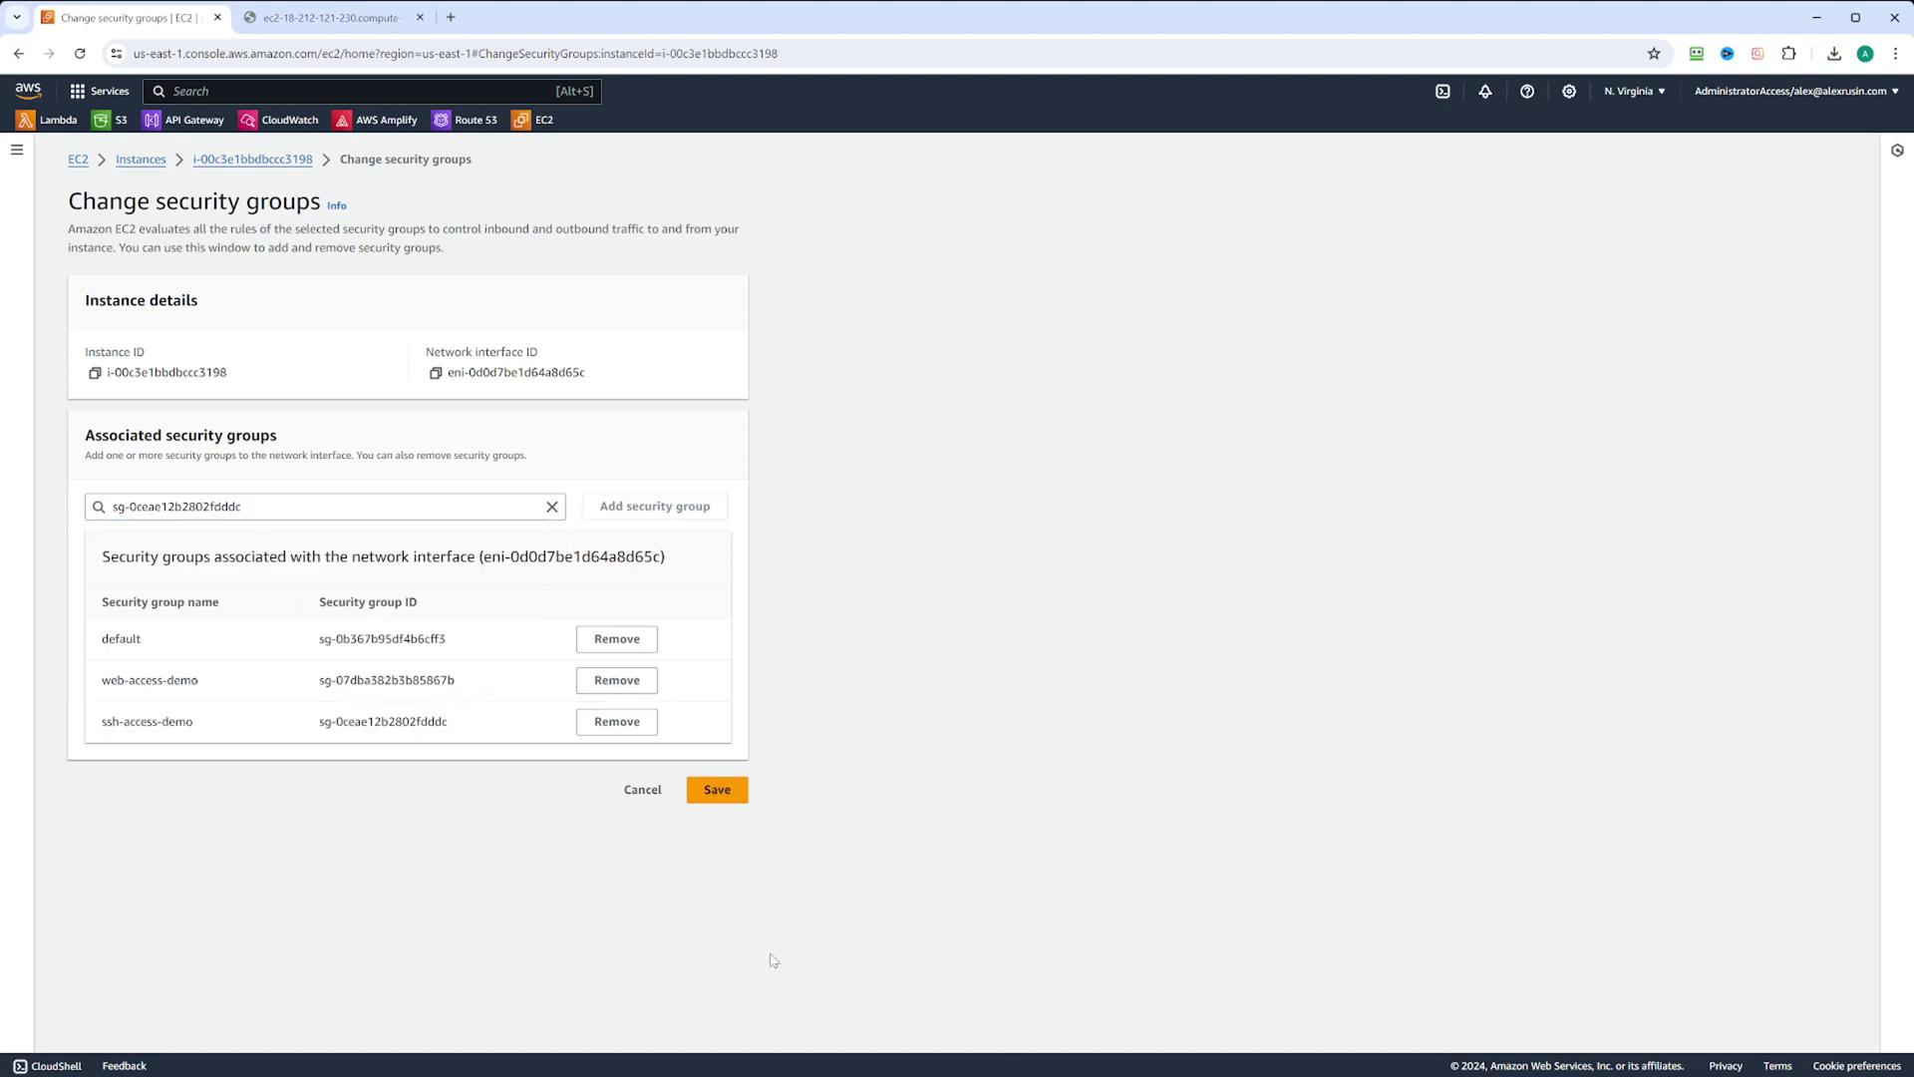
left_click(719, 794)
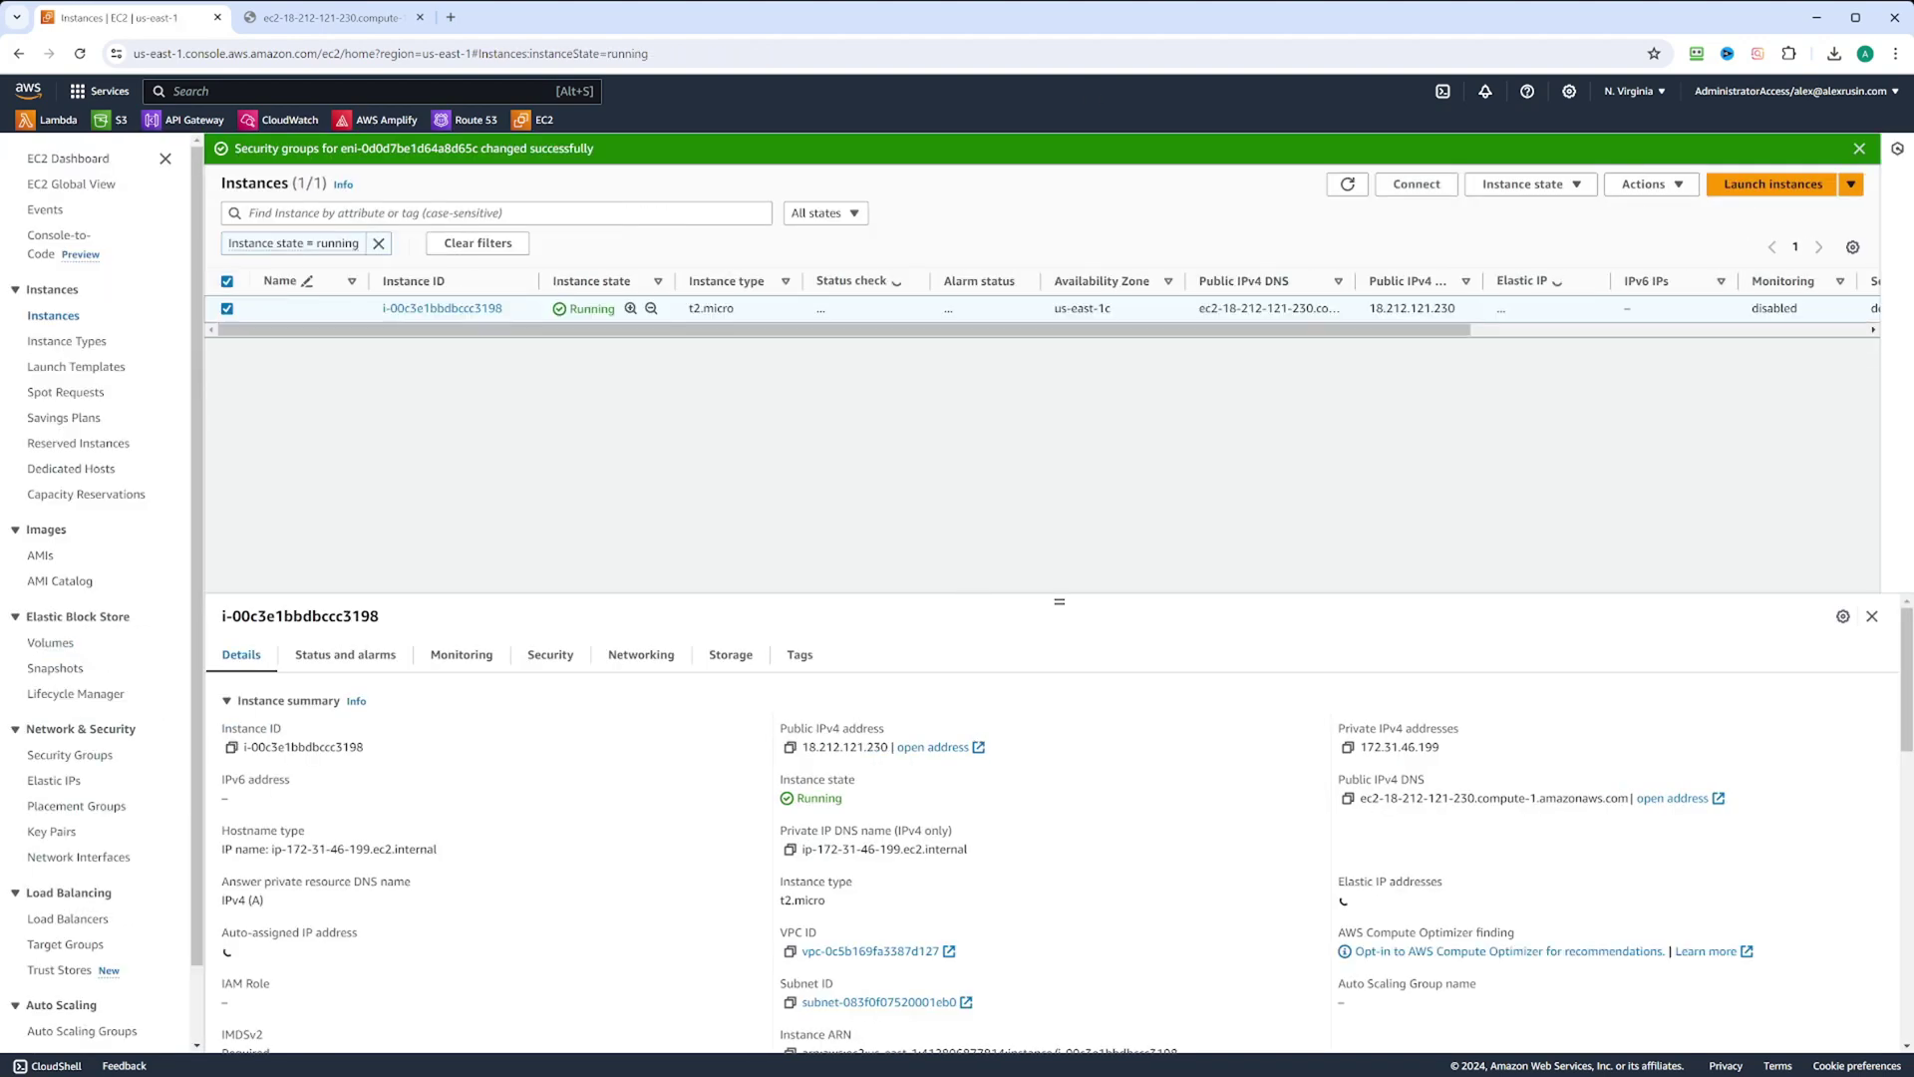
Step: Reload the instance's public DNS page in the other browser tab to retest web access, and return to the EC2 console
left_click(313, 29)
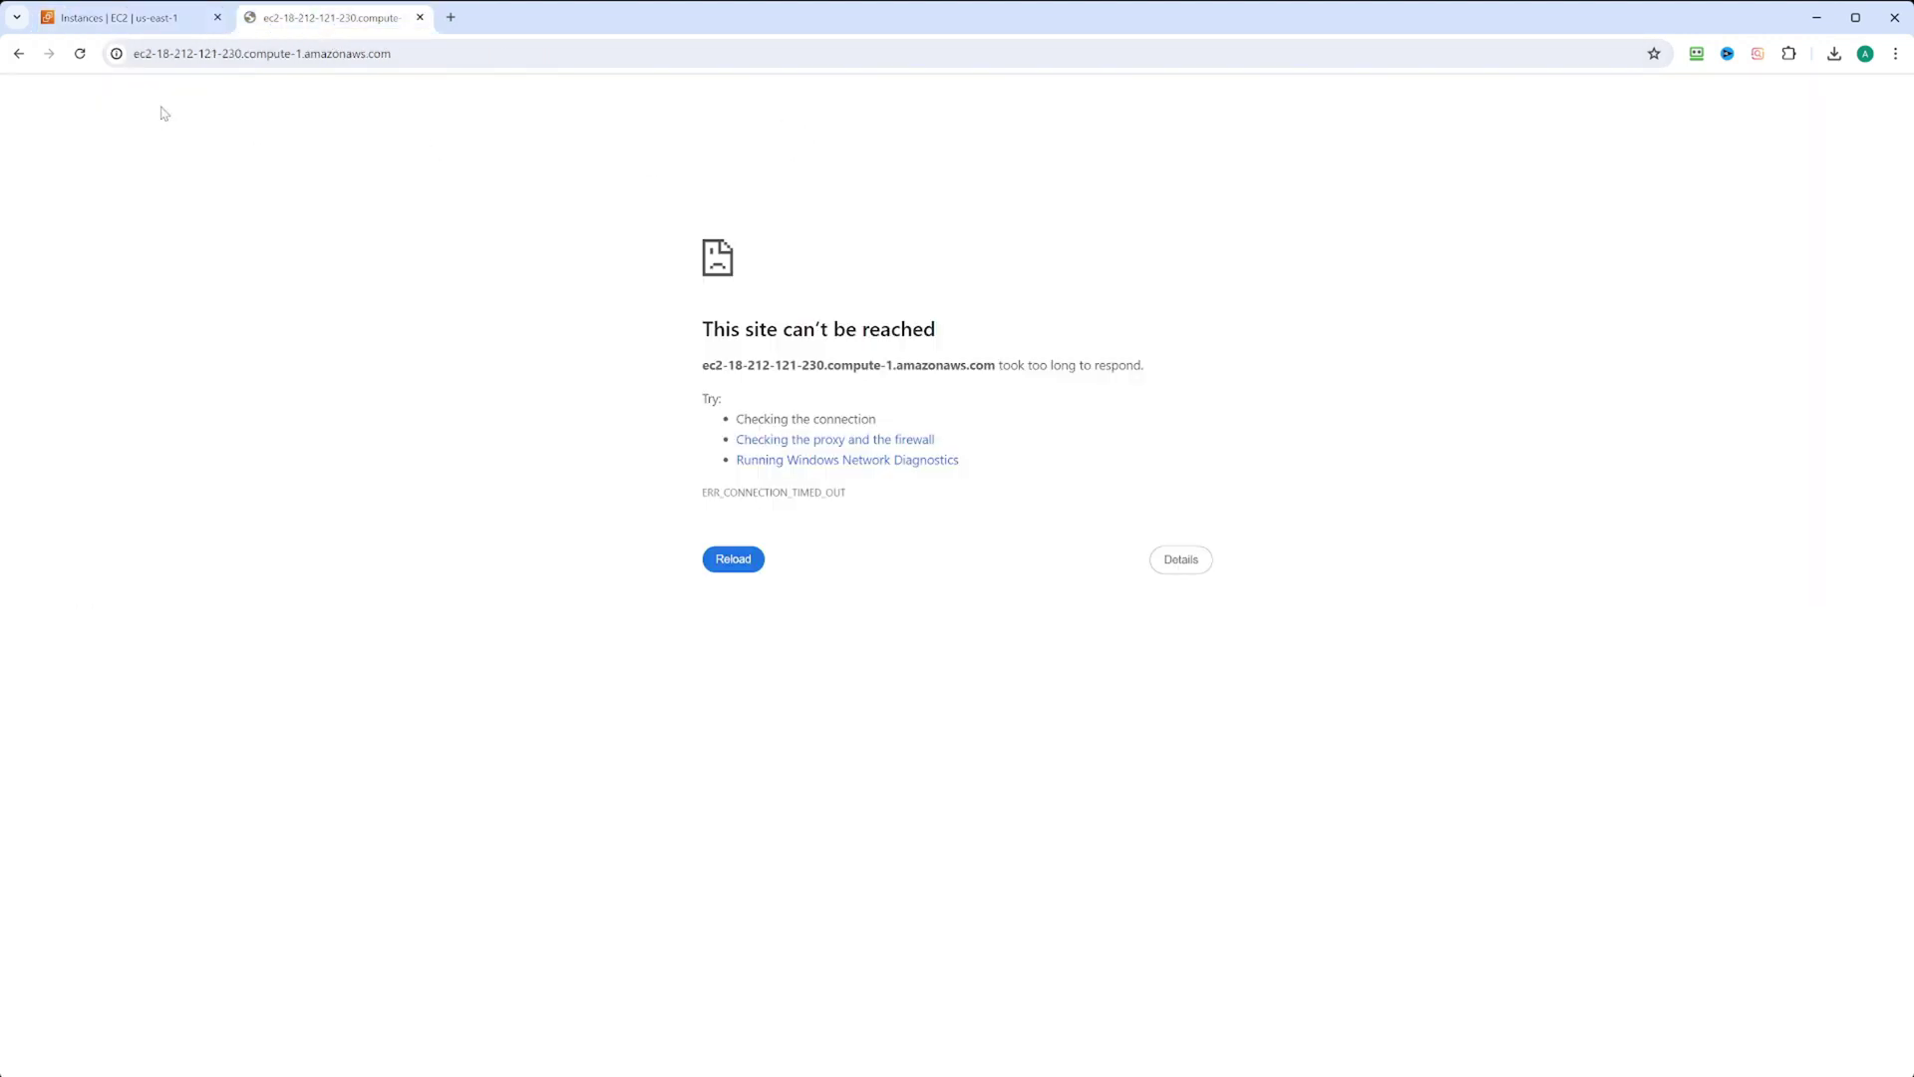
left_click(82, 54)
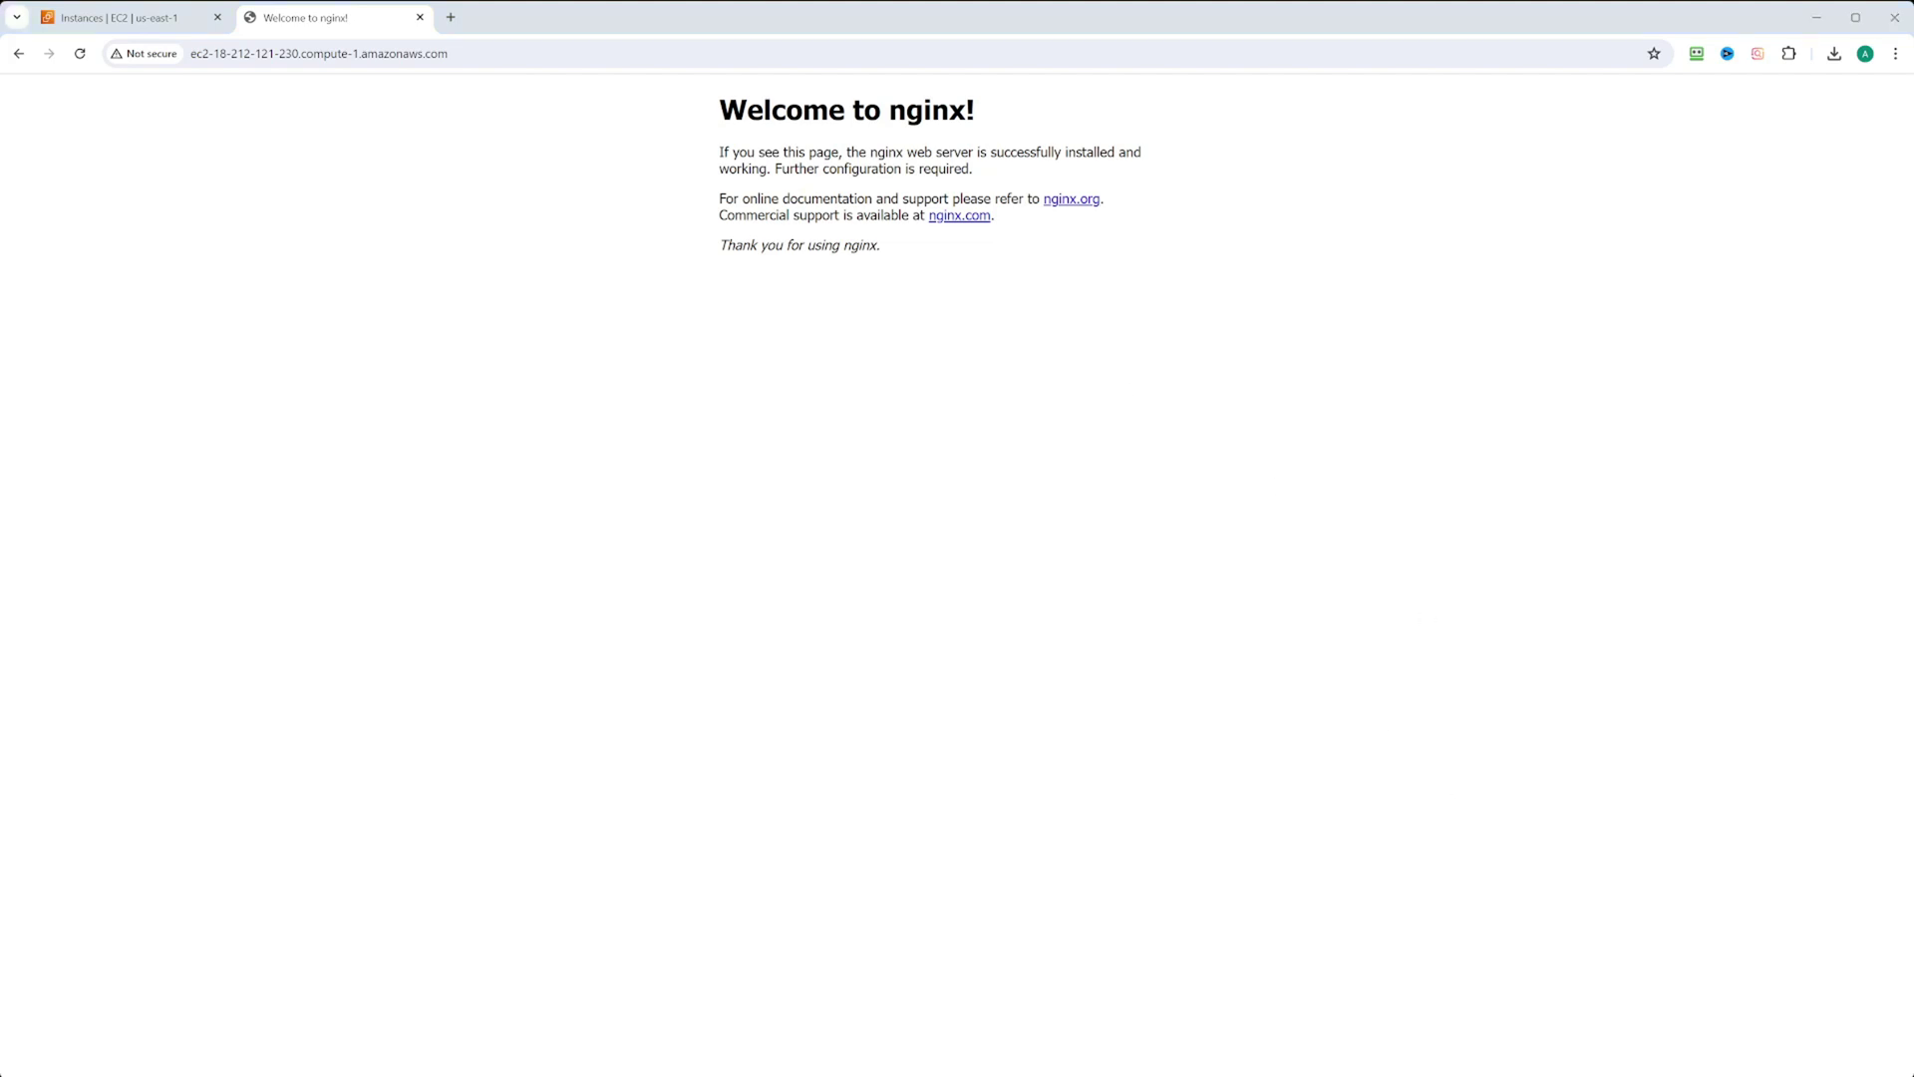
key("ctrl+shift+Tab")
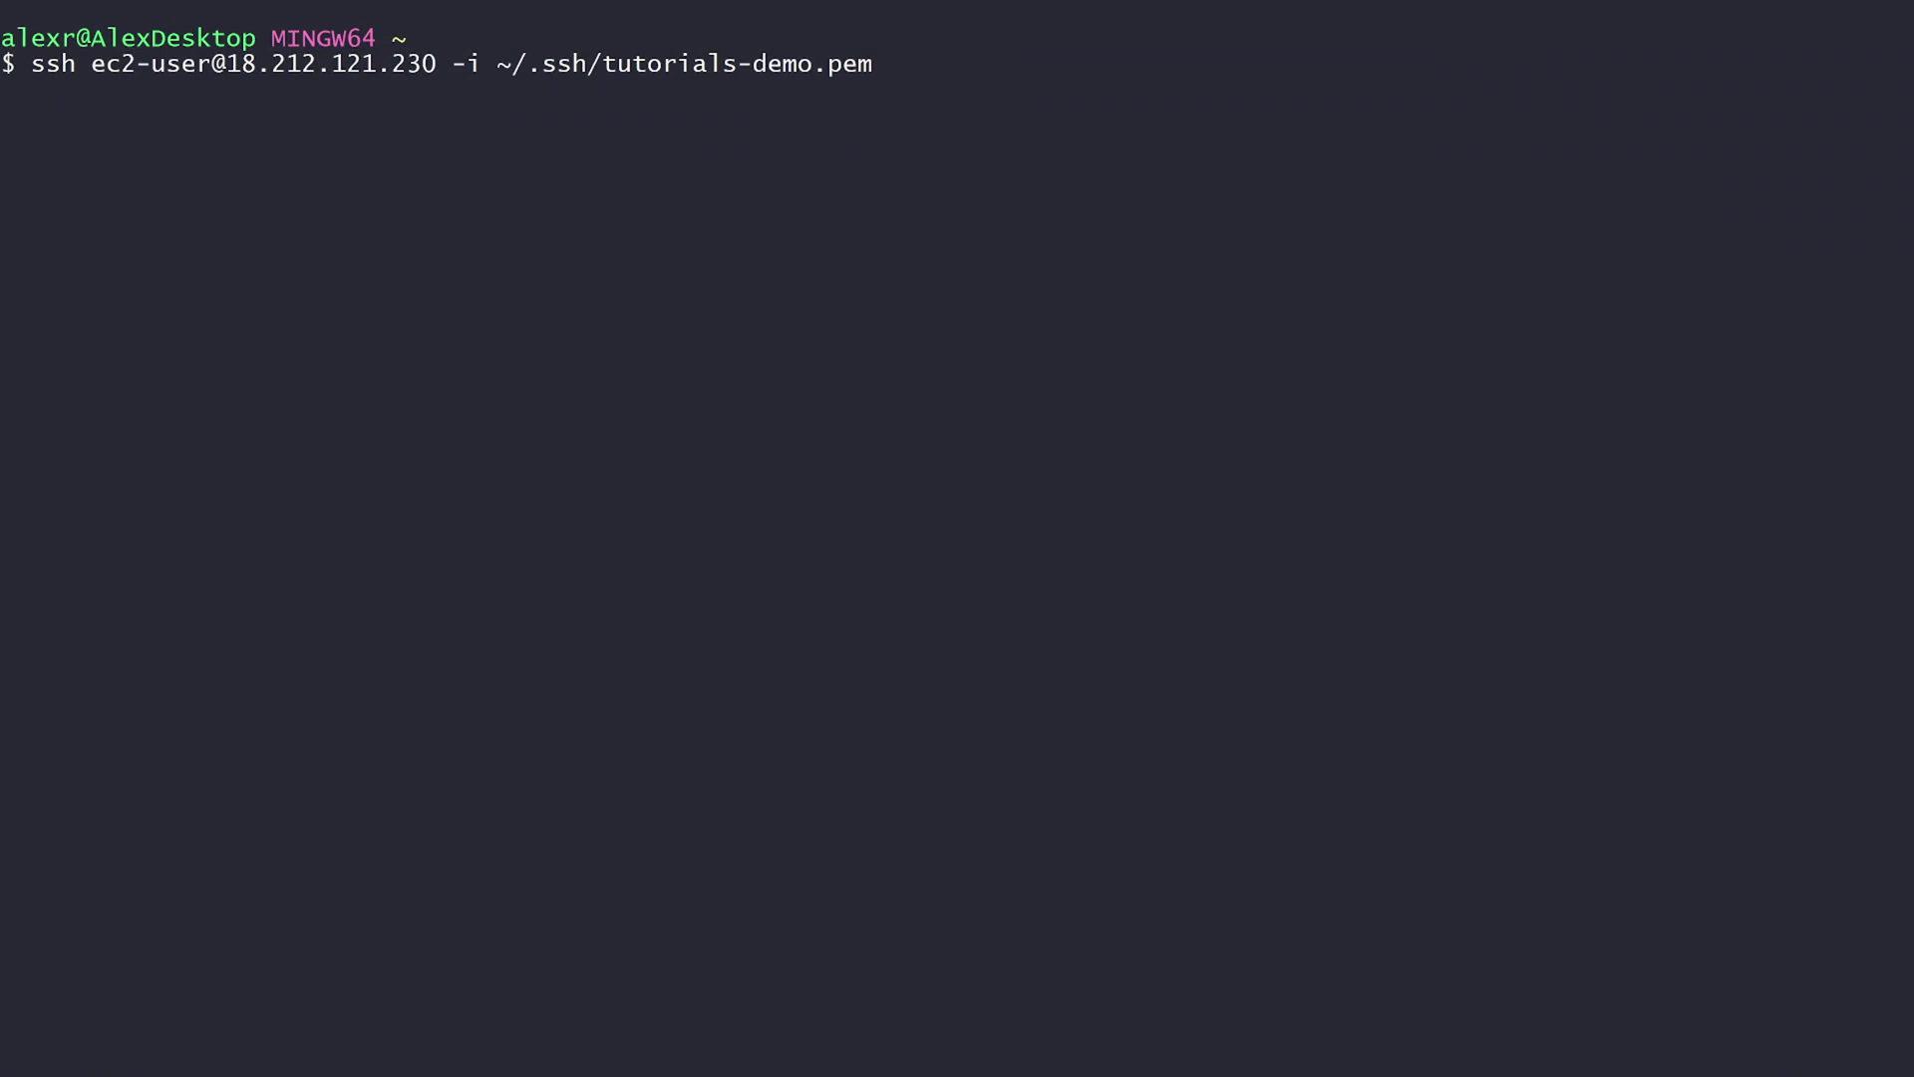
Step: In the terminal, connect to the instance over SSH as ec2-user at 18.212.121.230 with the key ~/.ssh/tutorials-demo.pem
double_click(45, 64)
double_click(121, 64)
left_click_drag(120, 64, 210, 63)
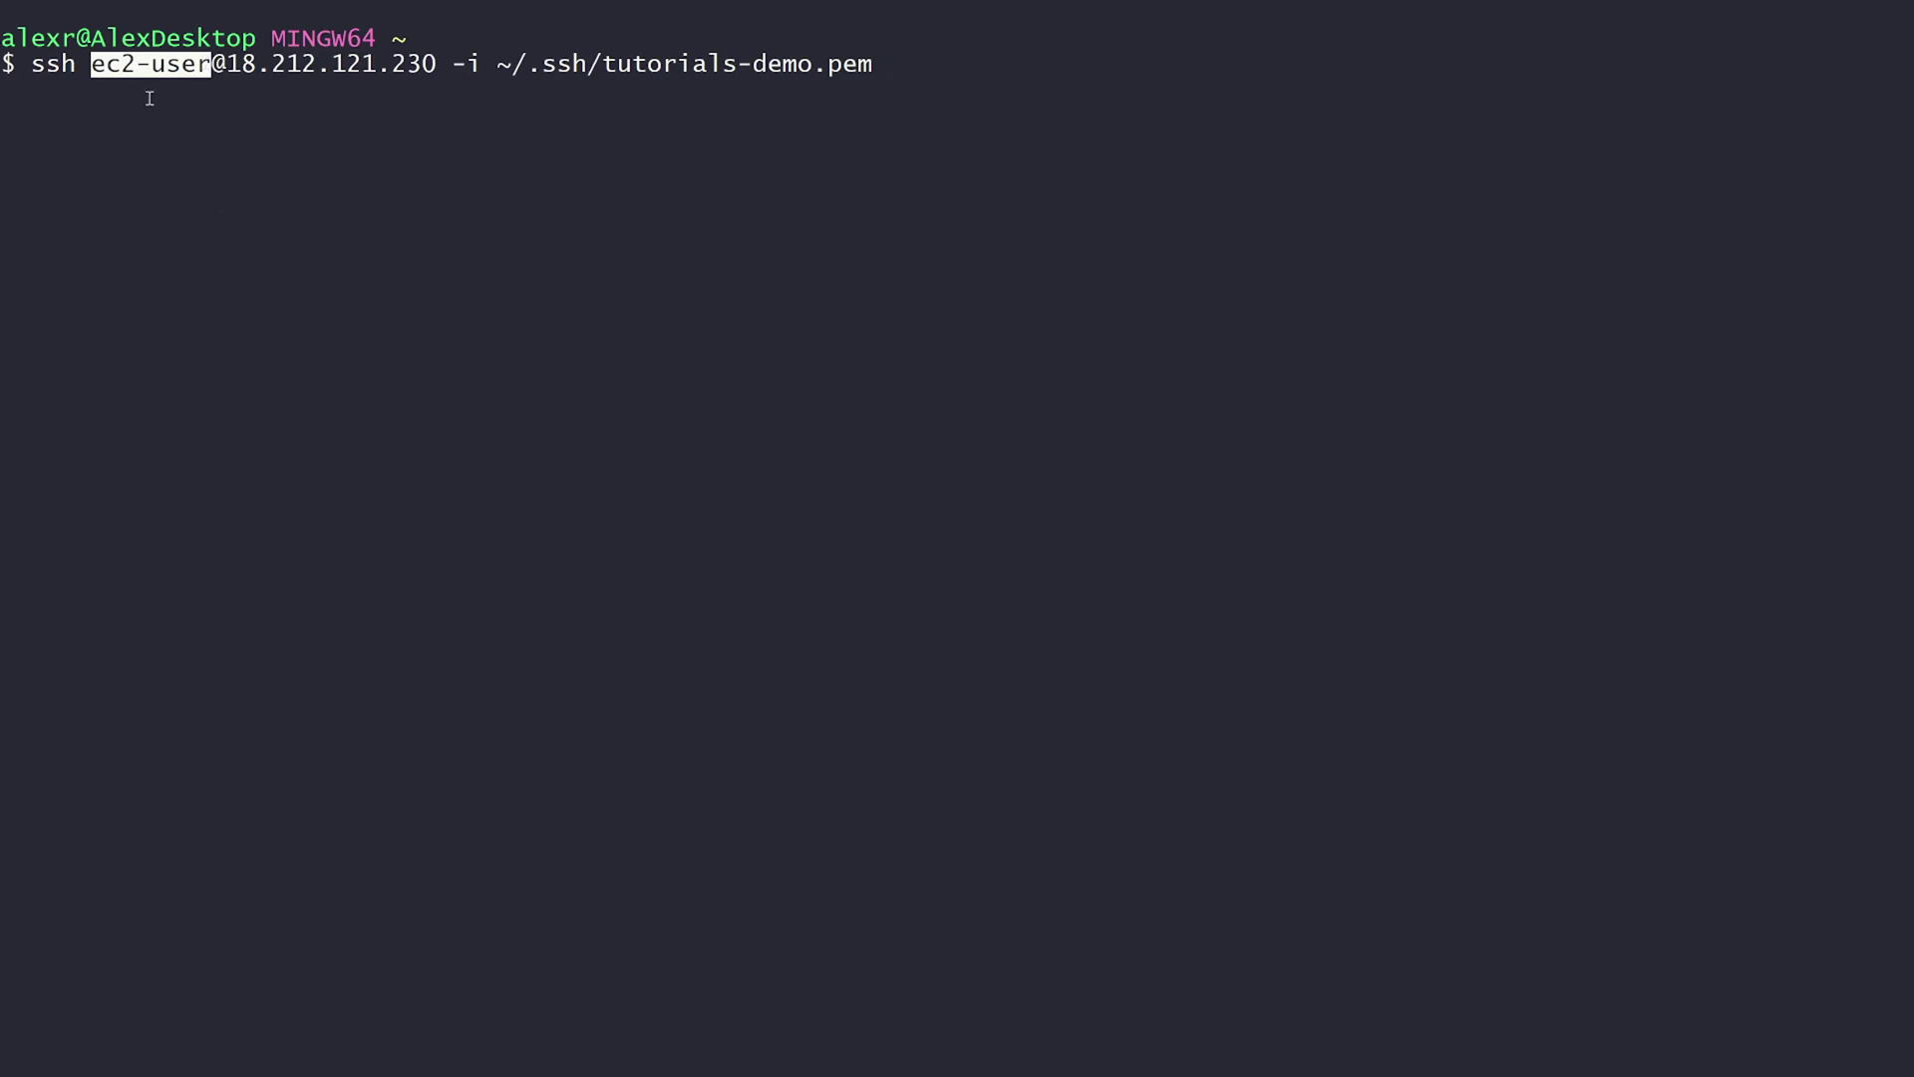
left_click_drag(214, 63, 434, 52)
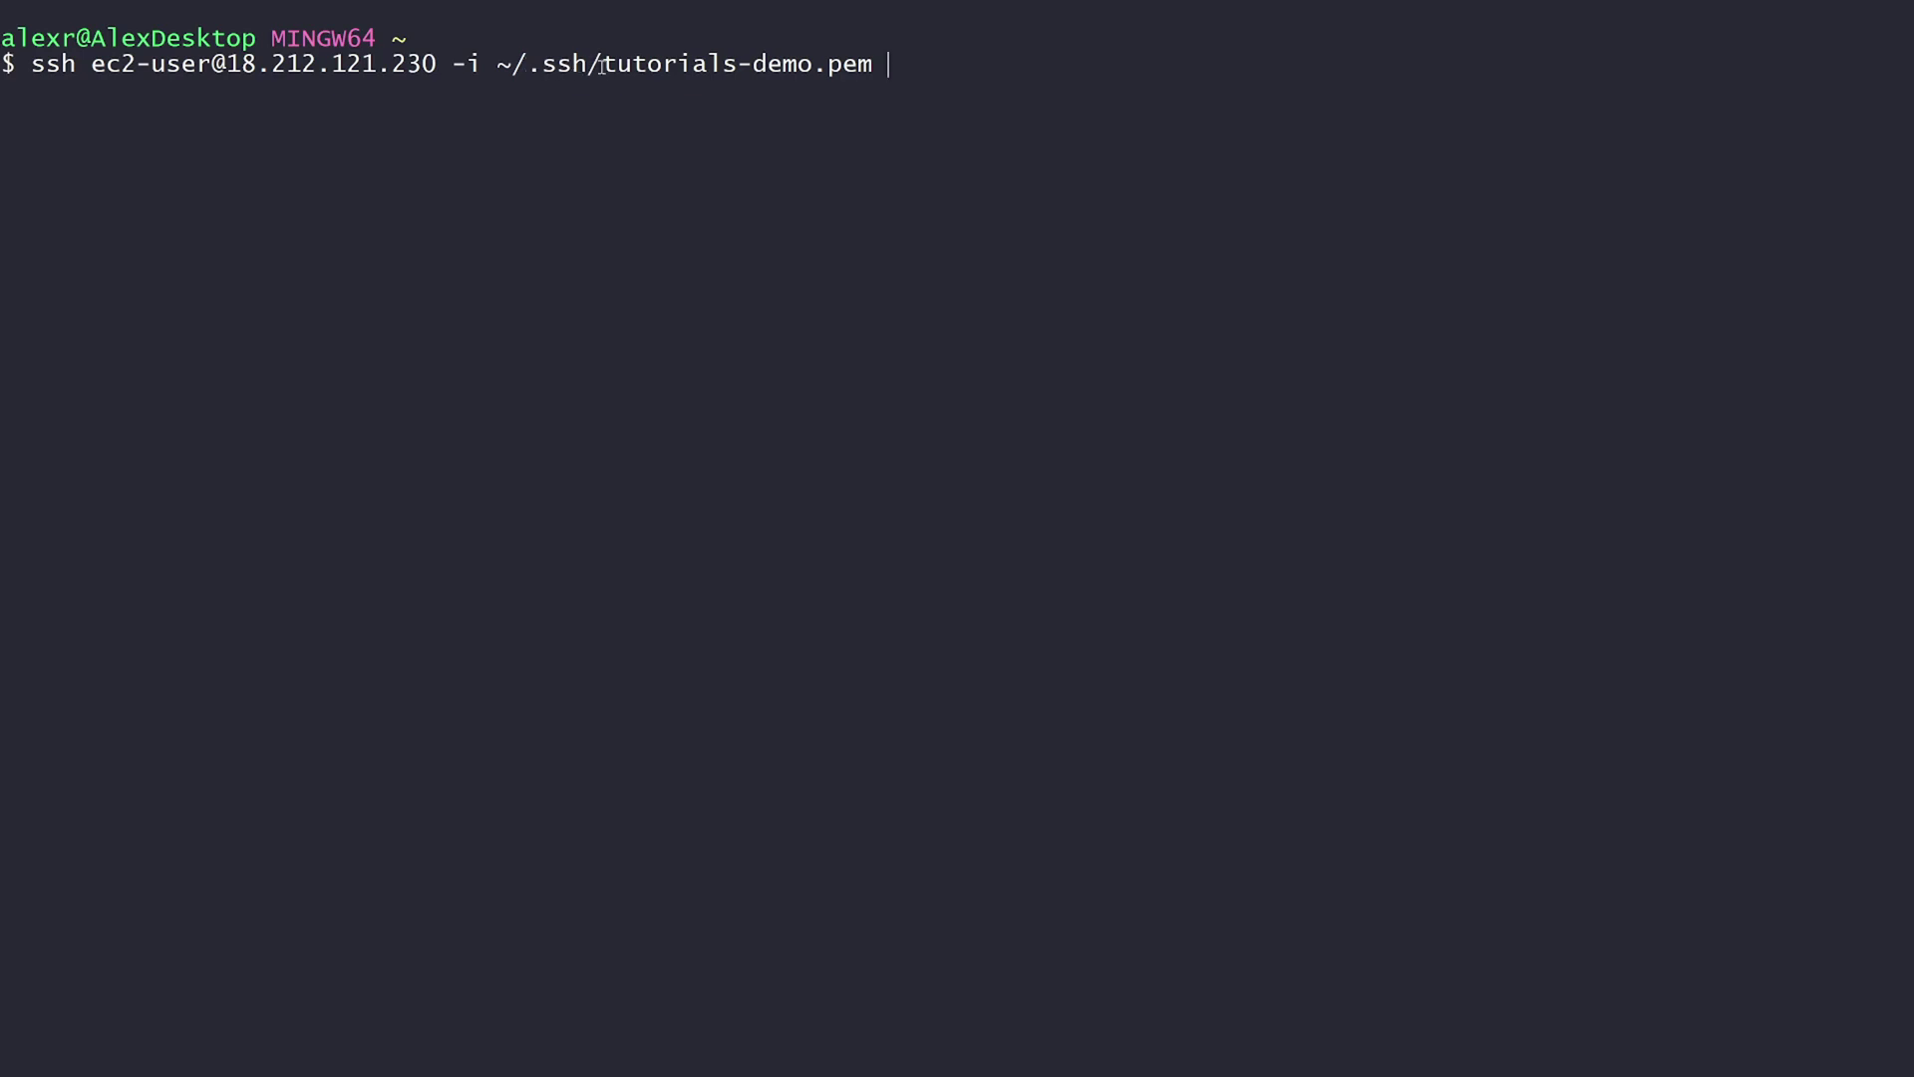
left_click_drag(588, 64, 912, 56)
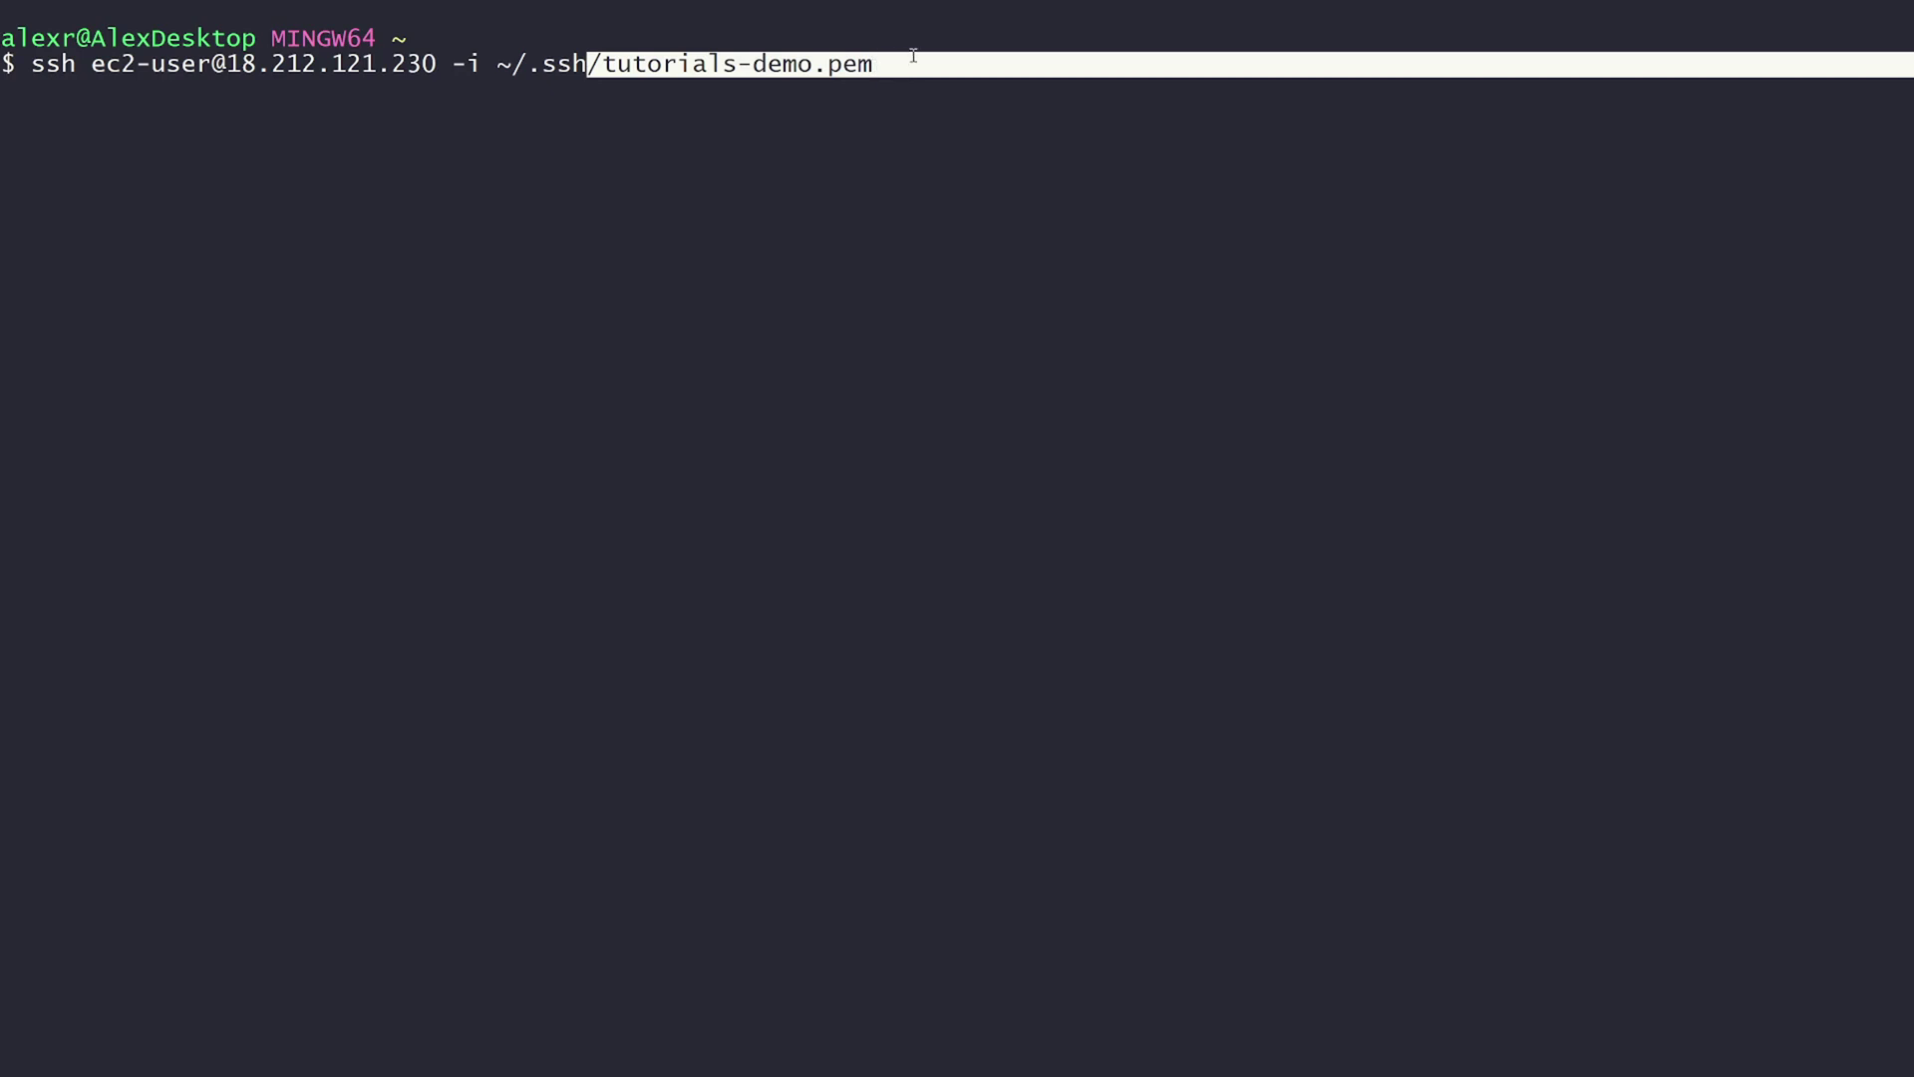
left_click(913, 58)
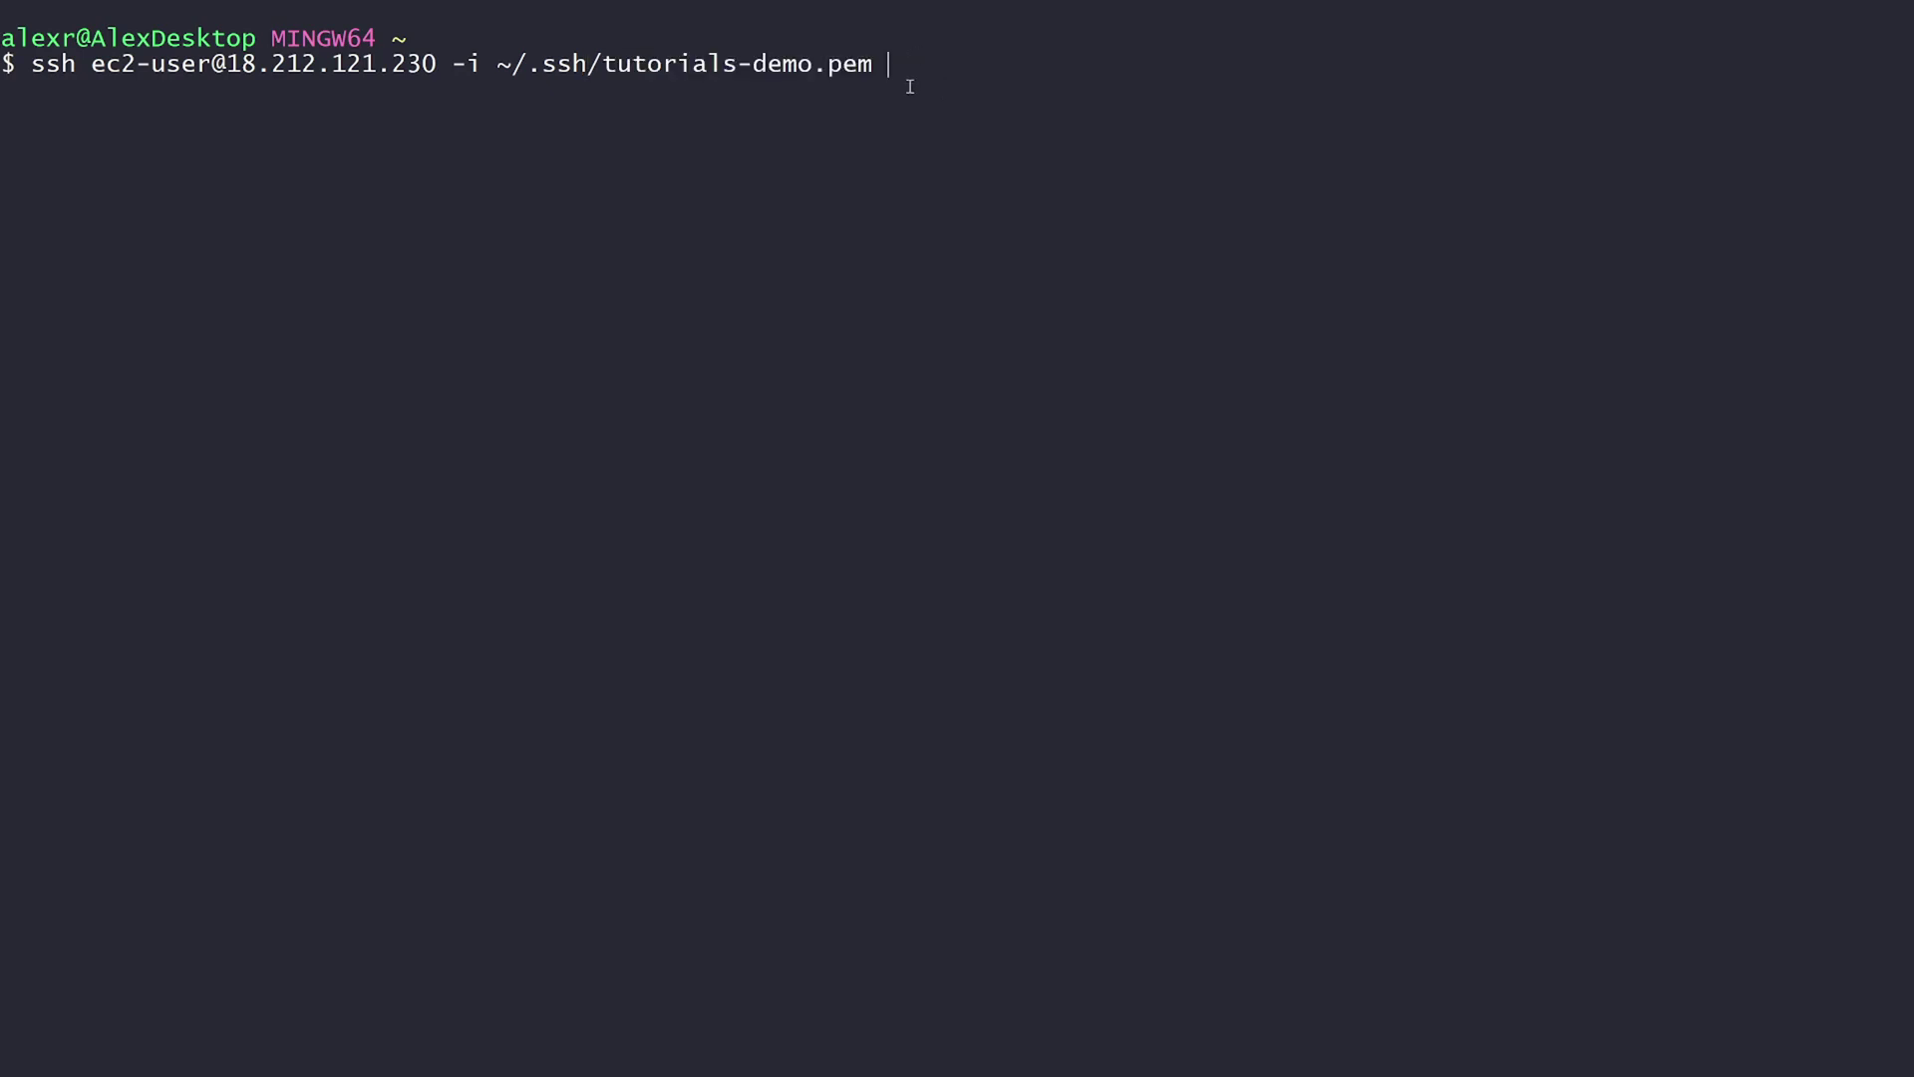
key("Return")
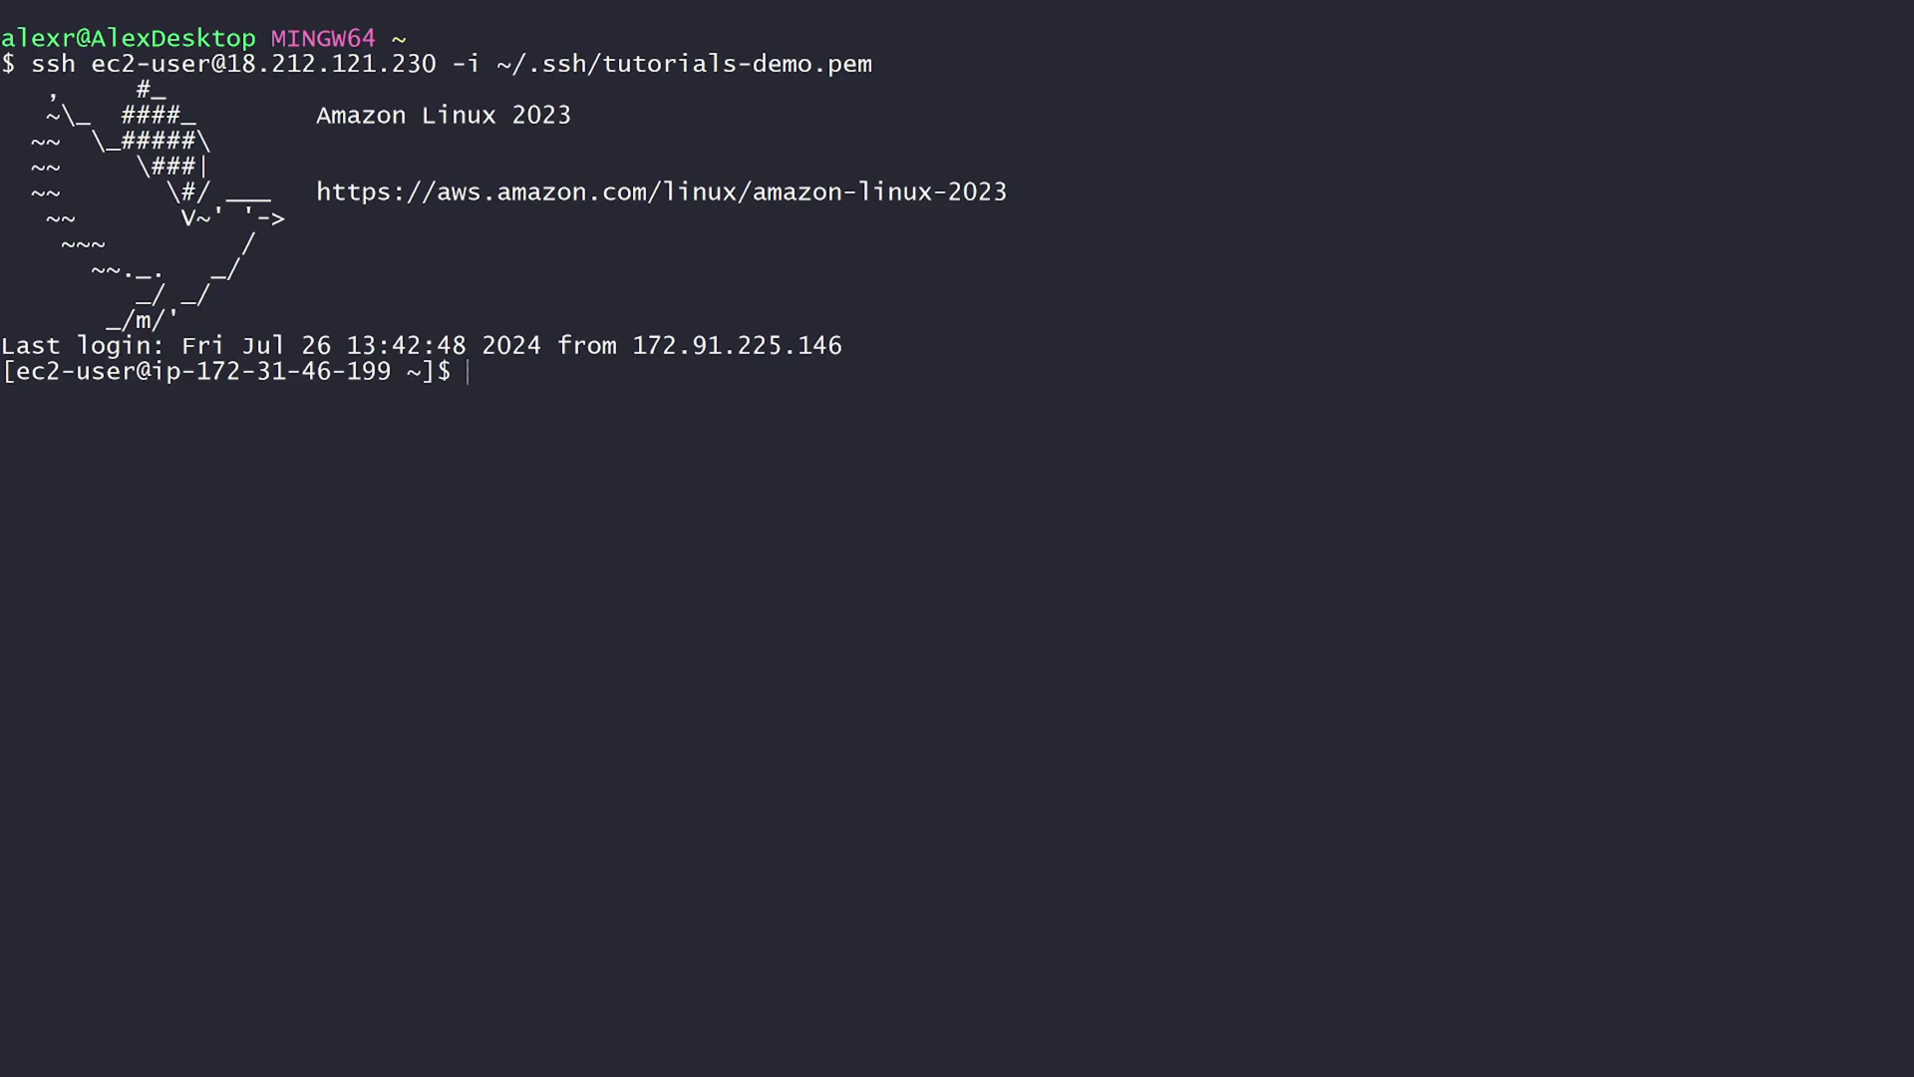
Step: Check the nginx service with sudo systemctl status nginx, and exit the SSH session
type("sudo systemctl")
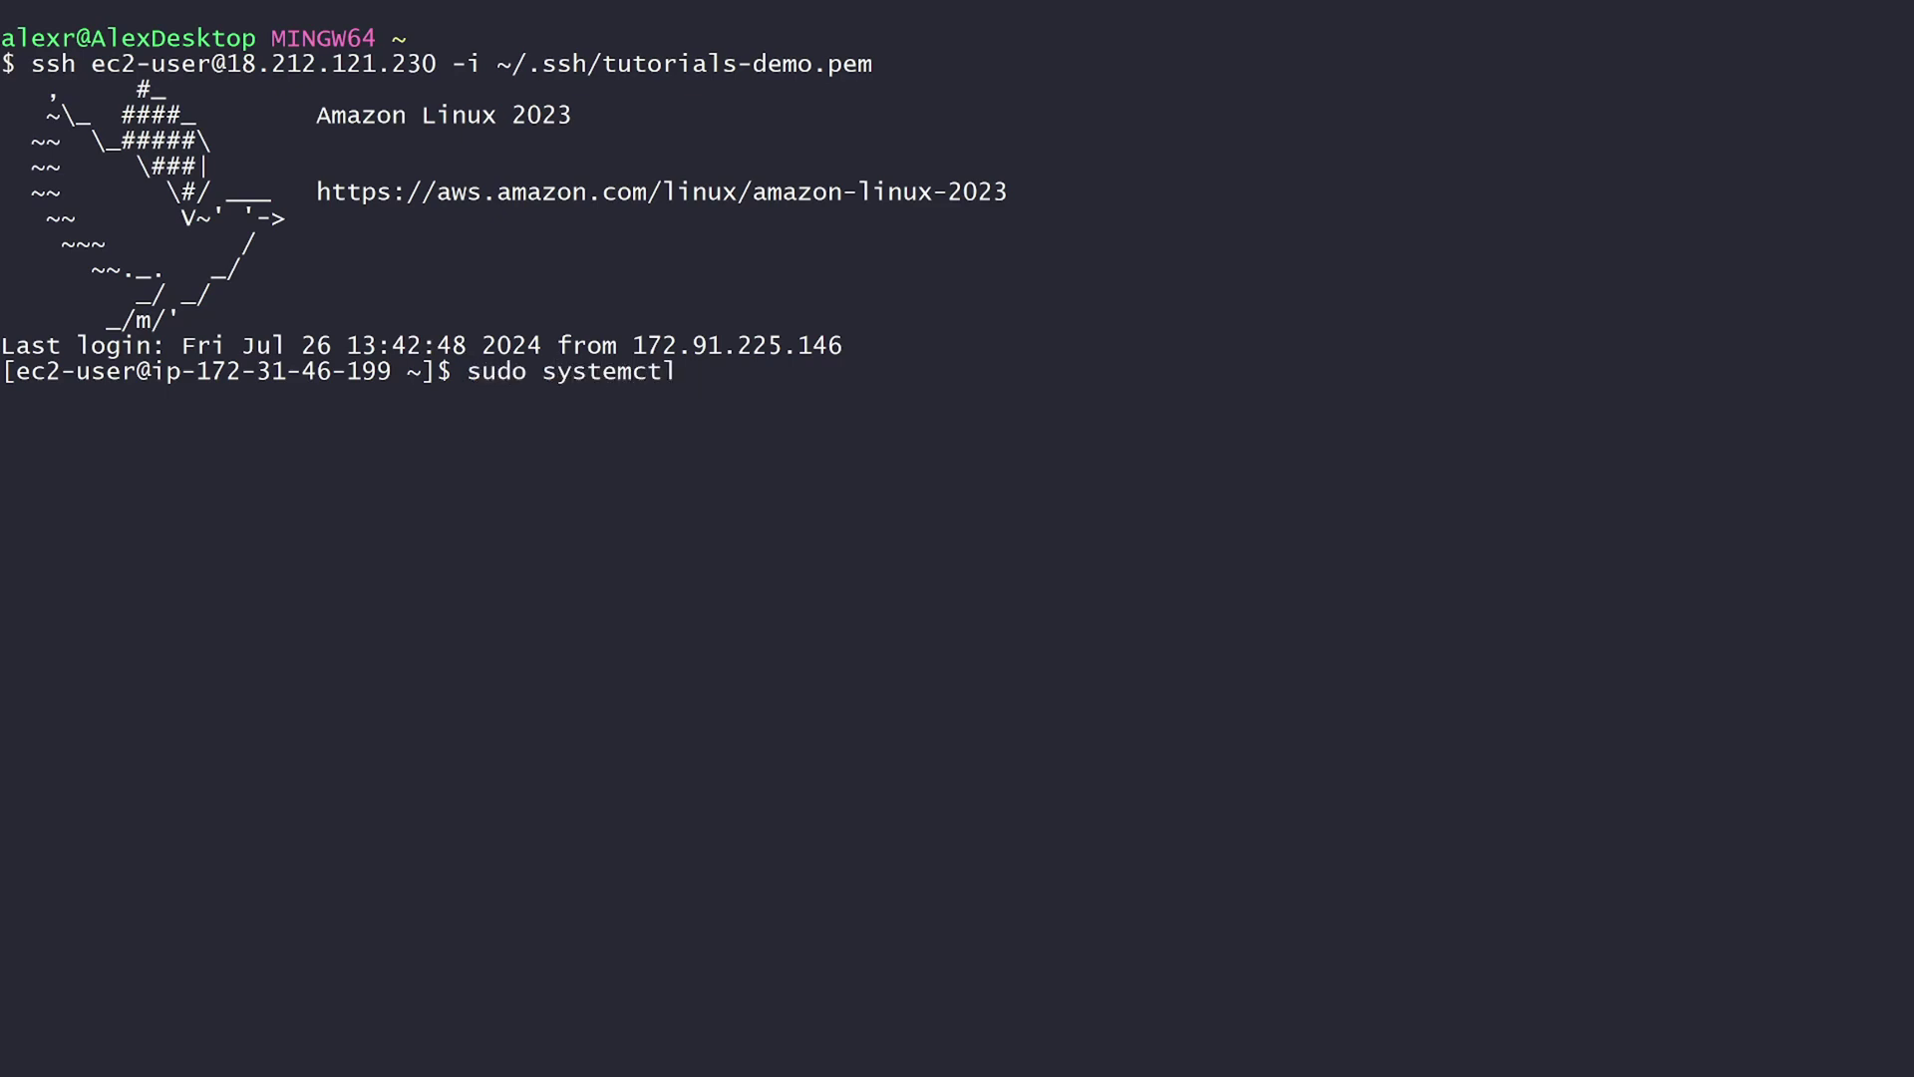
type(" status nginx")
key("Return")
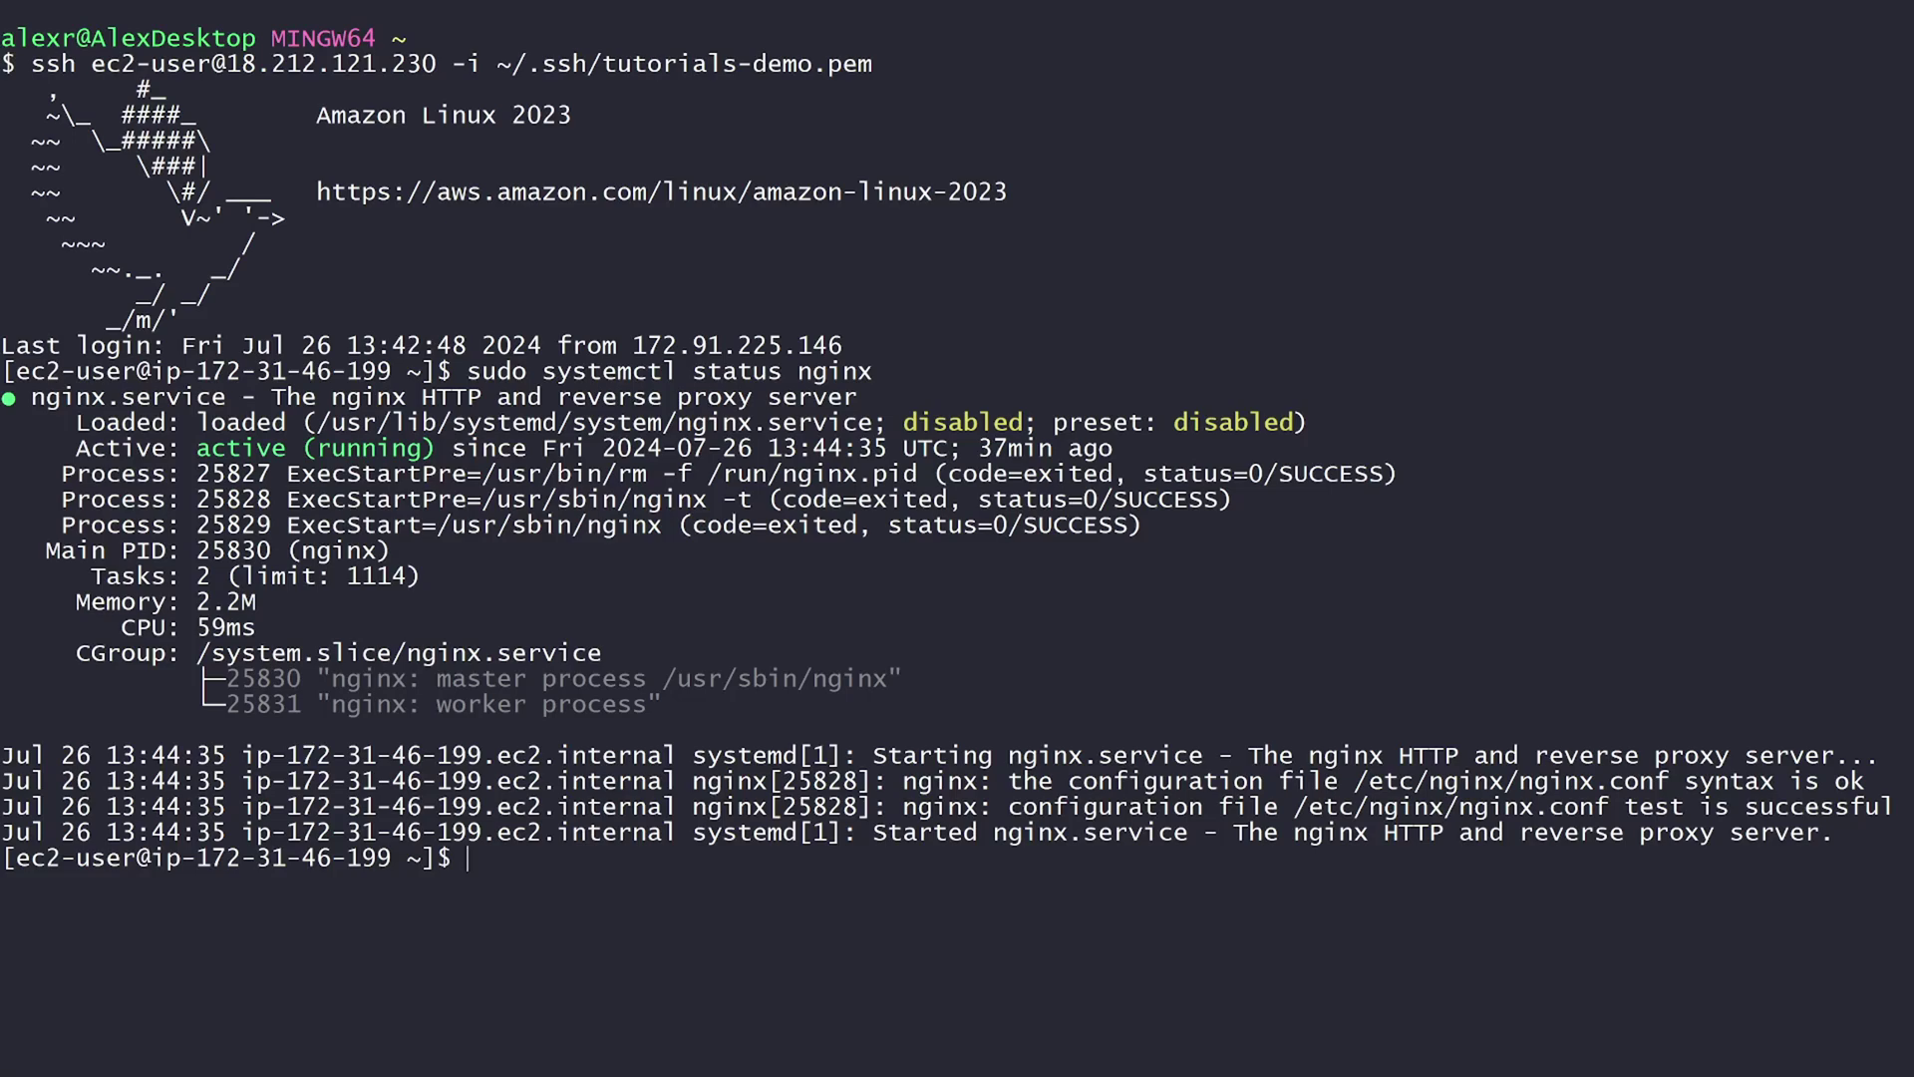
type("exit")
key("Return")
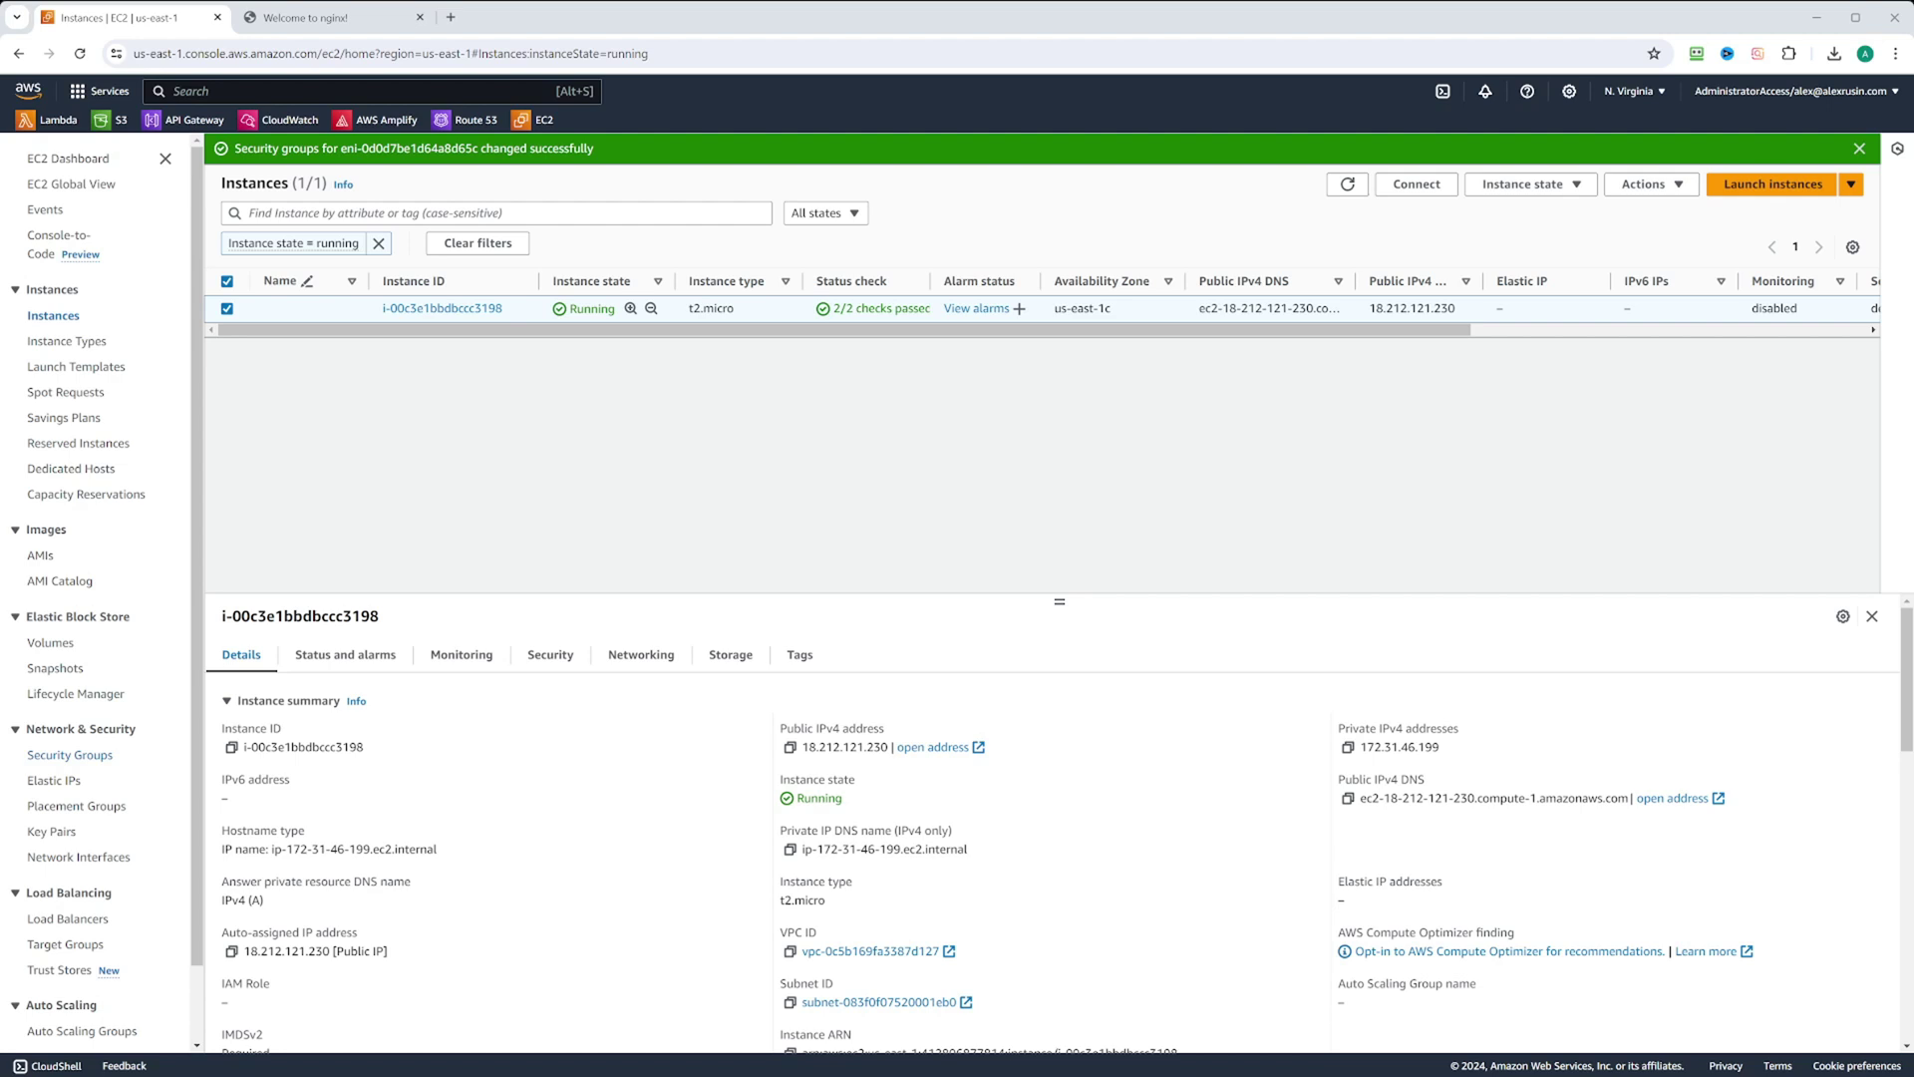
Step: In the EC2 console, delete the all-traffic outbound rule of the web-access-demo security group and save the rules
left_click(70, 754)
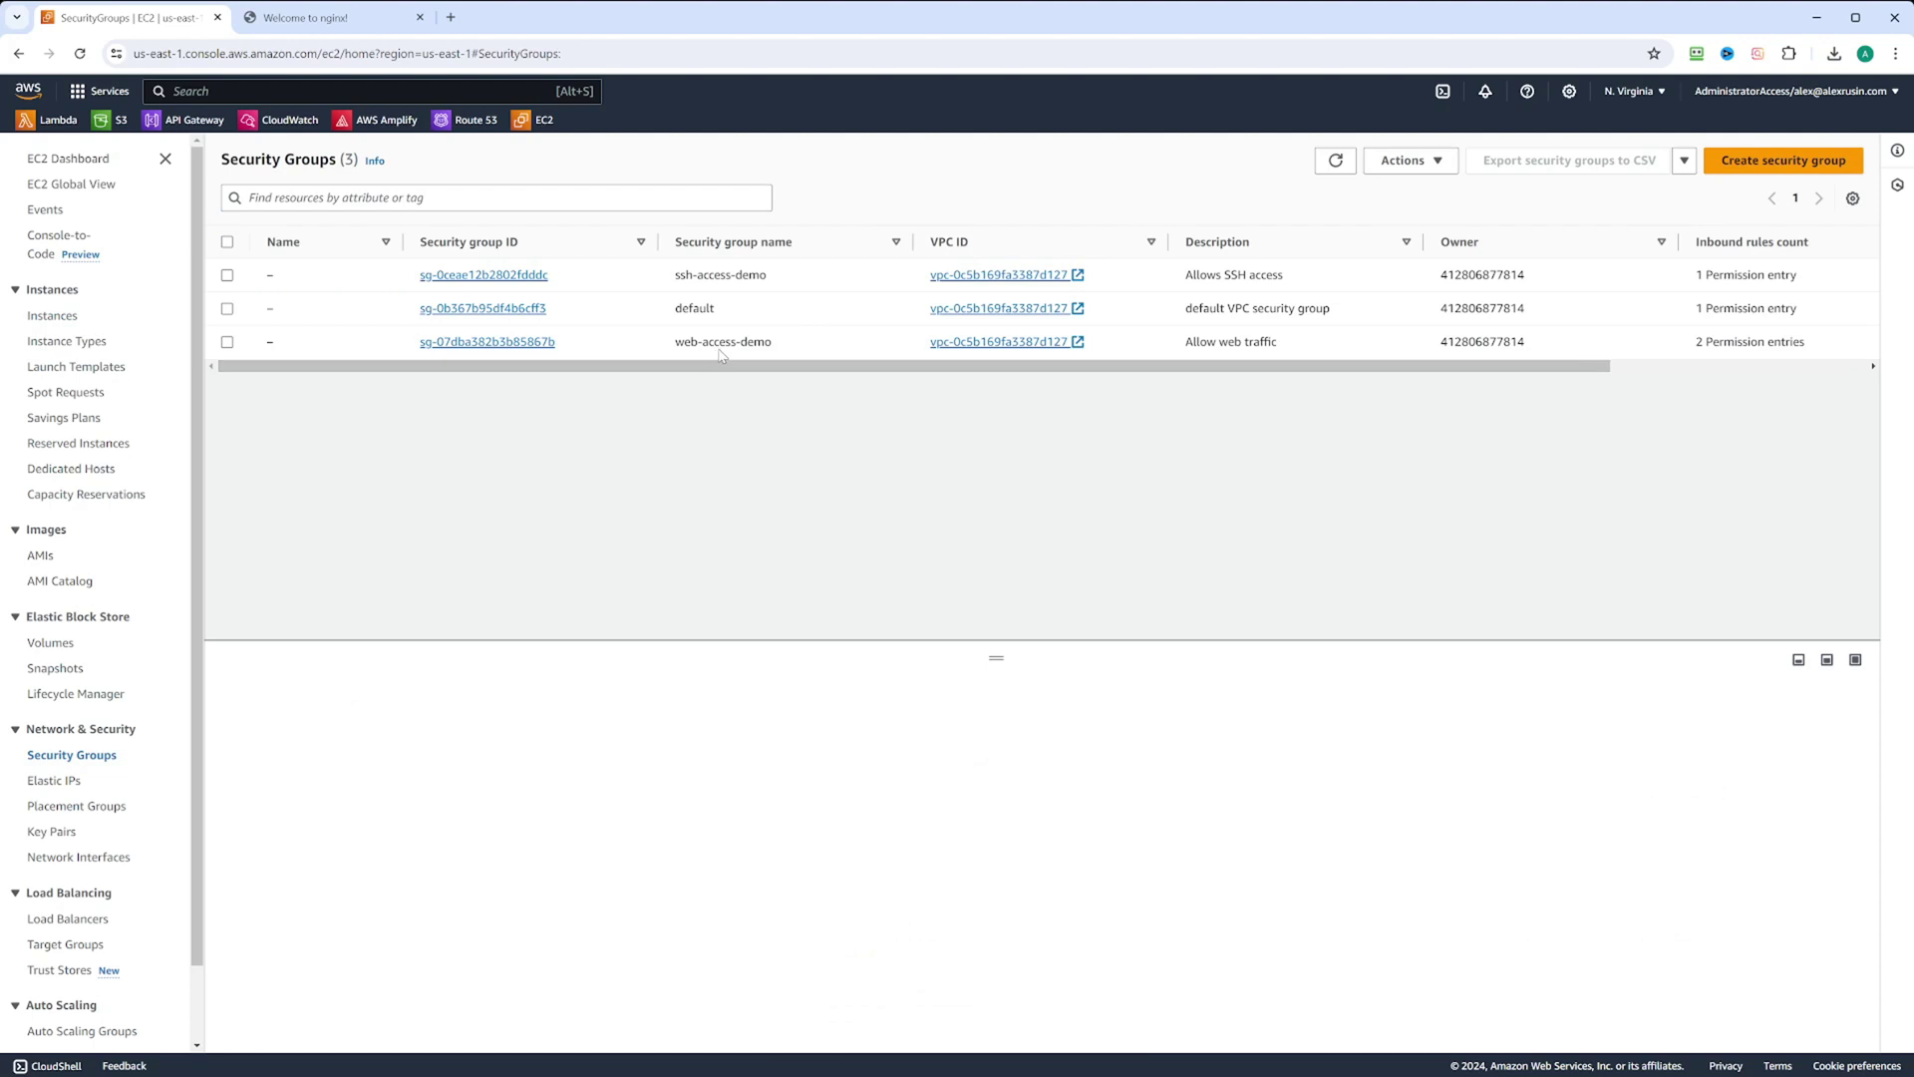
left_click(228, 343)
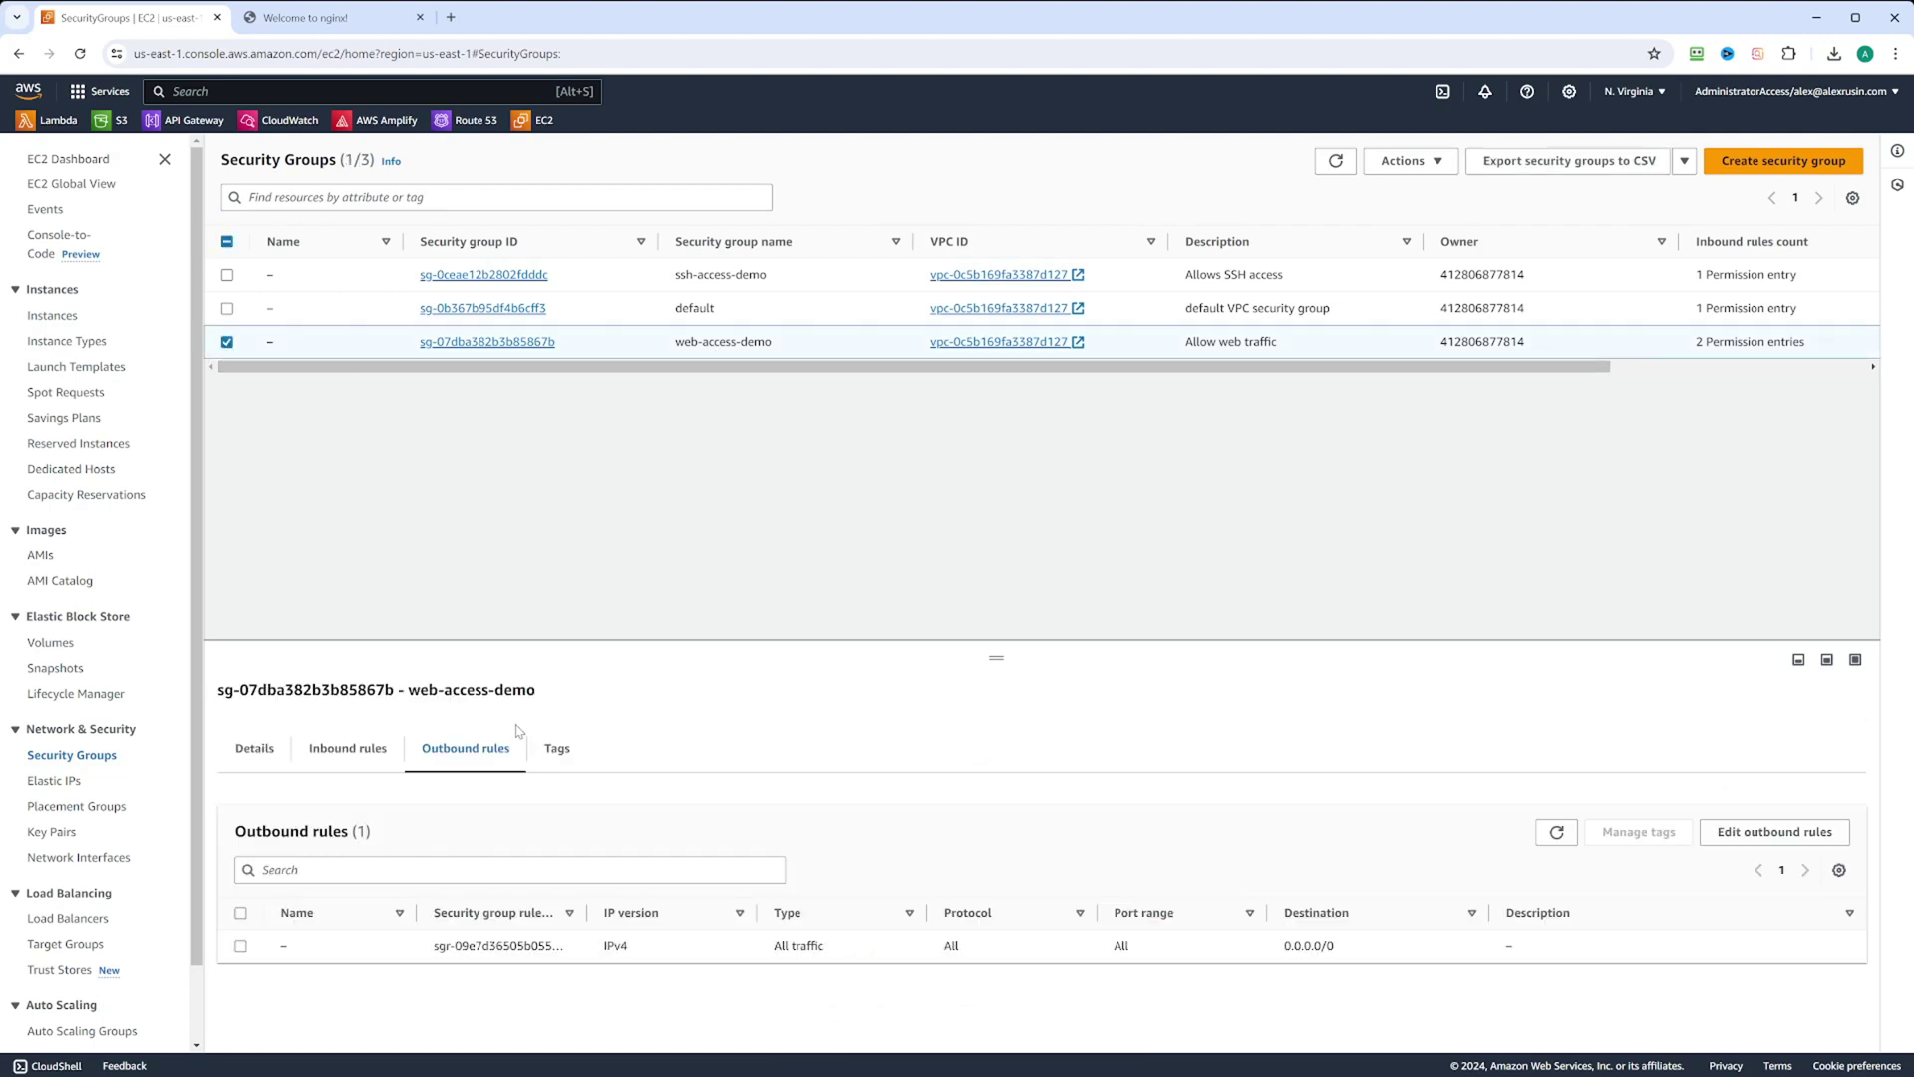
left_click(1775, 833)
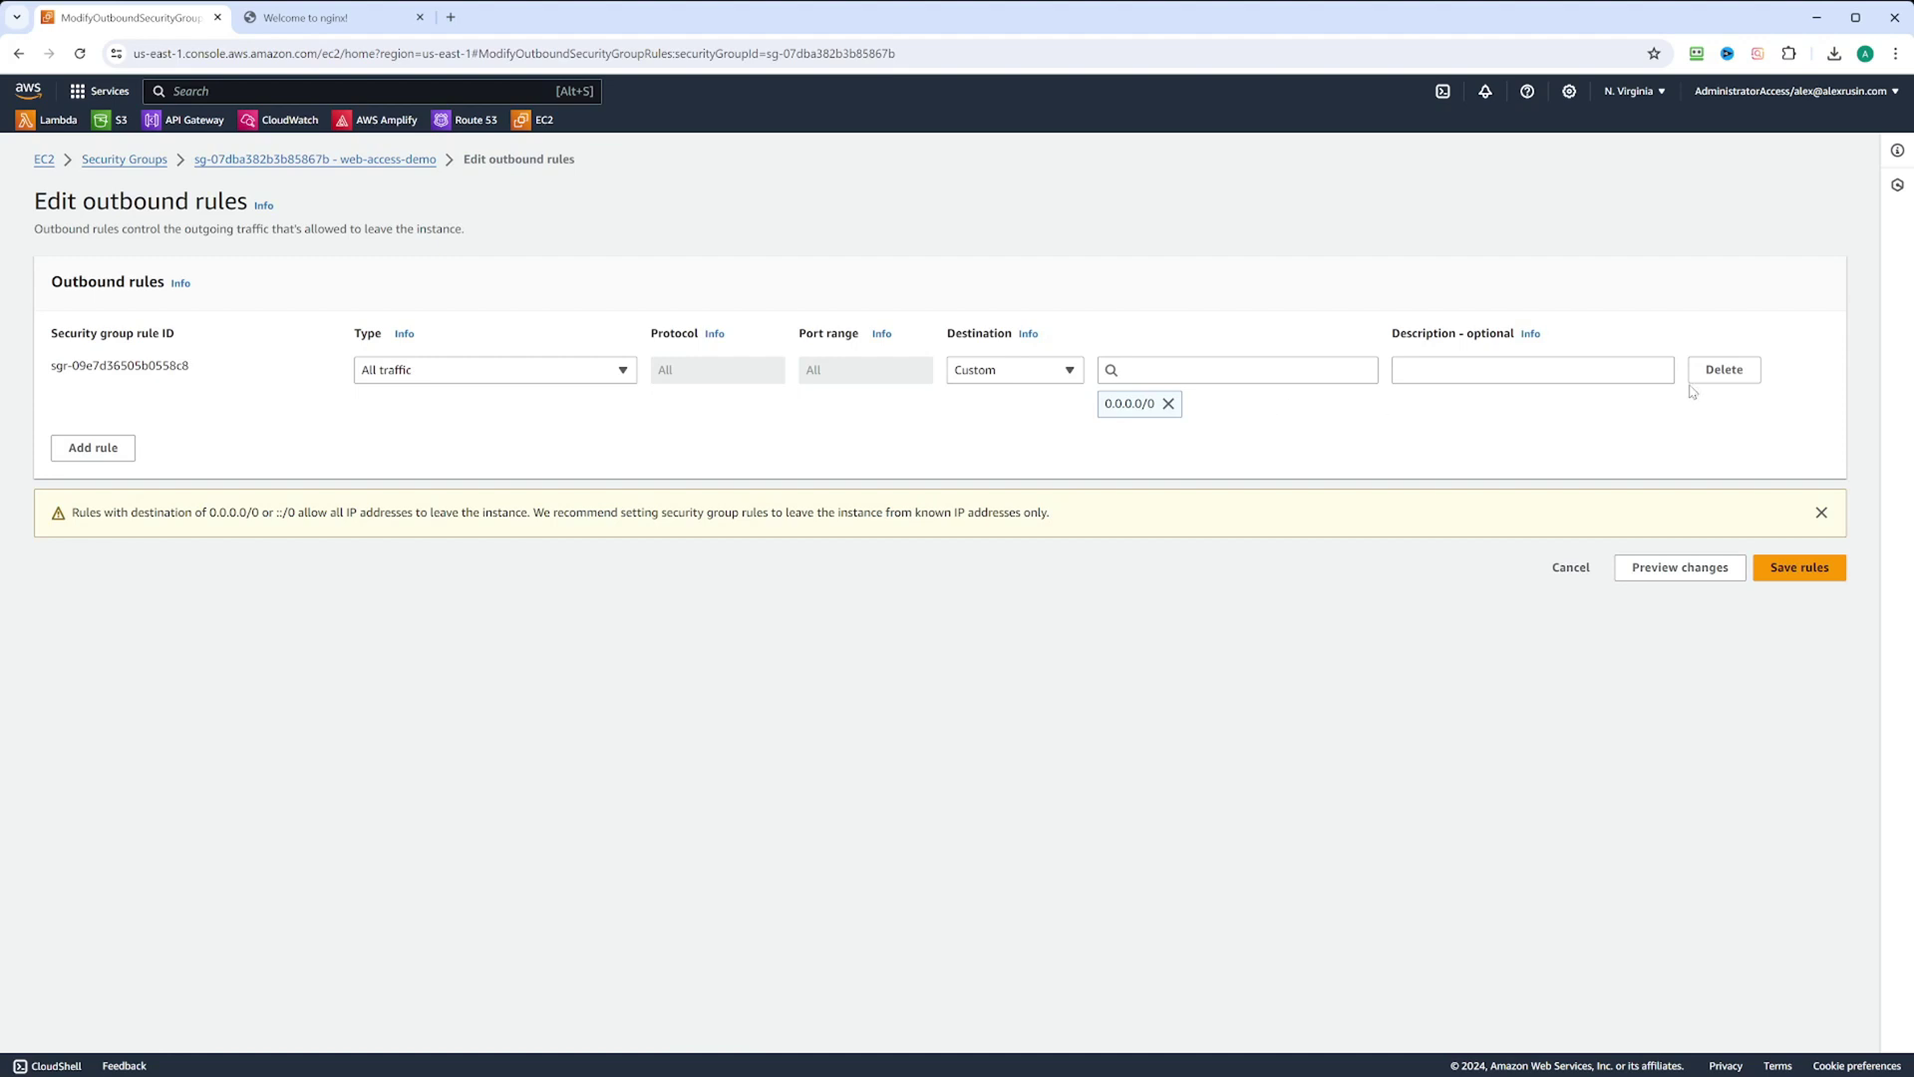
left_click(1725, 370)
left_click(1800, 454)
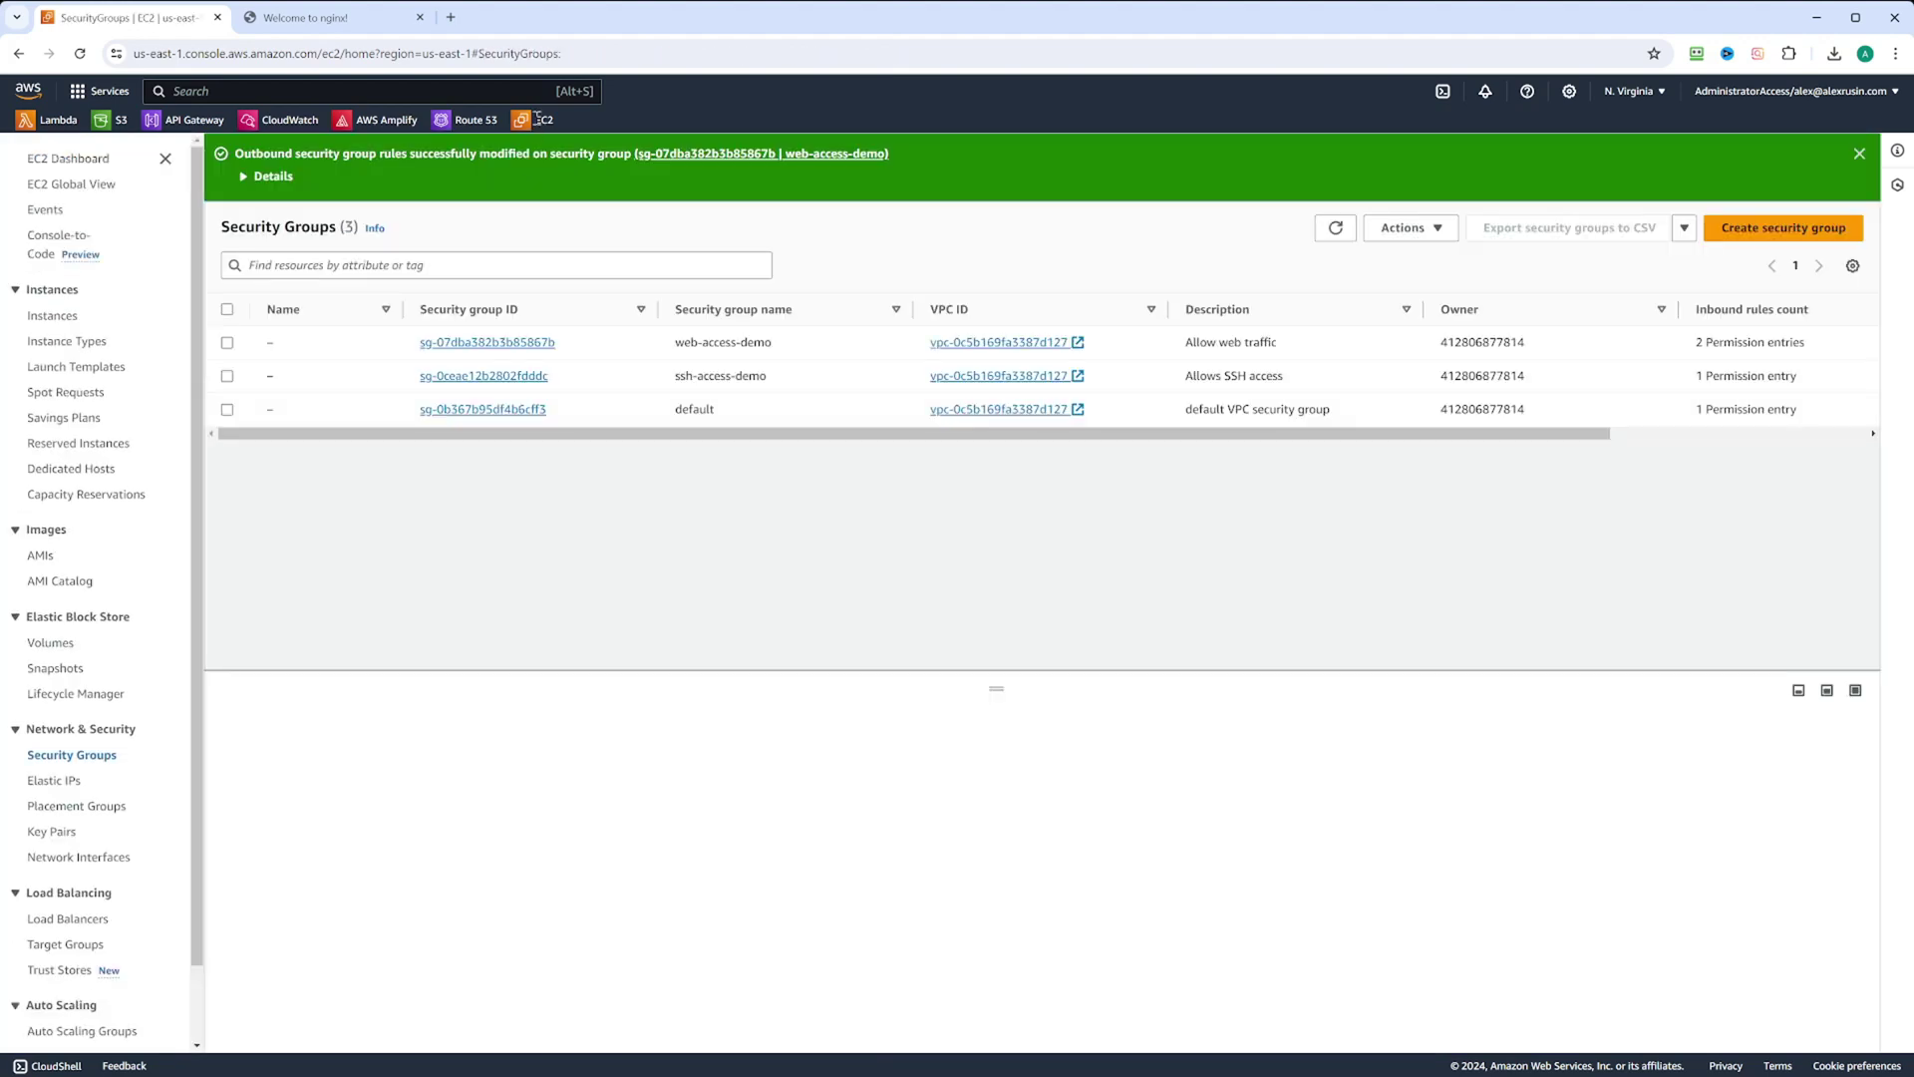
Step: Remove the ssh-access-demo and default security groups from the running instance, keeping only web-access-demo, and save the assignment
left_click(527, 122)
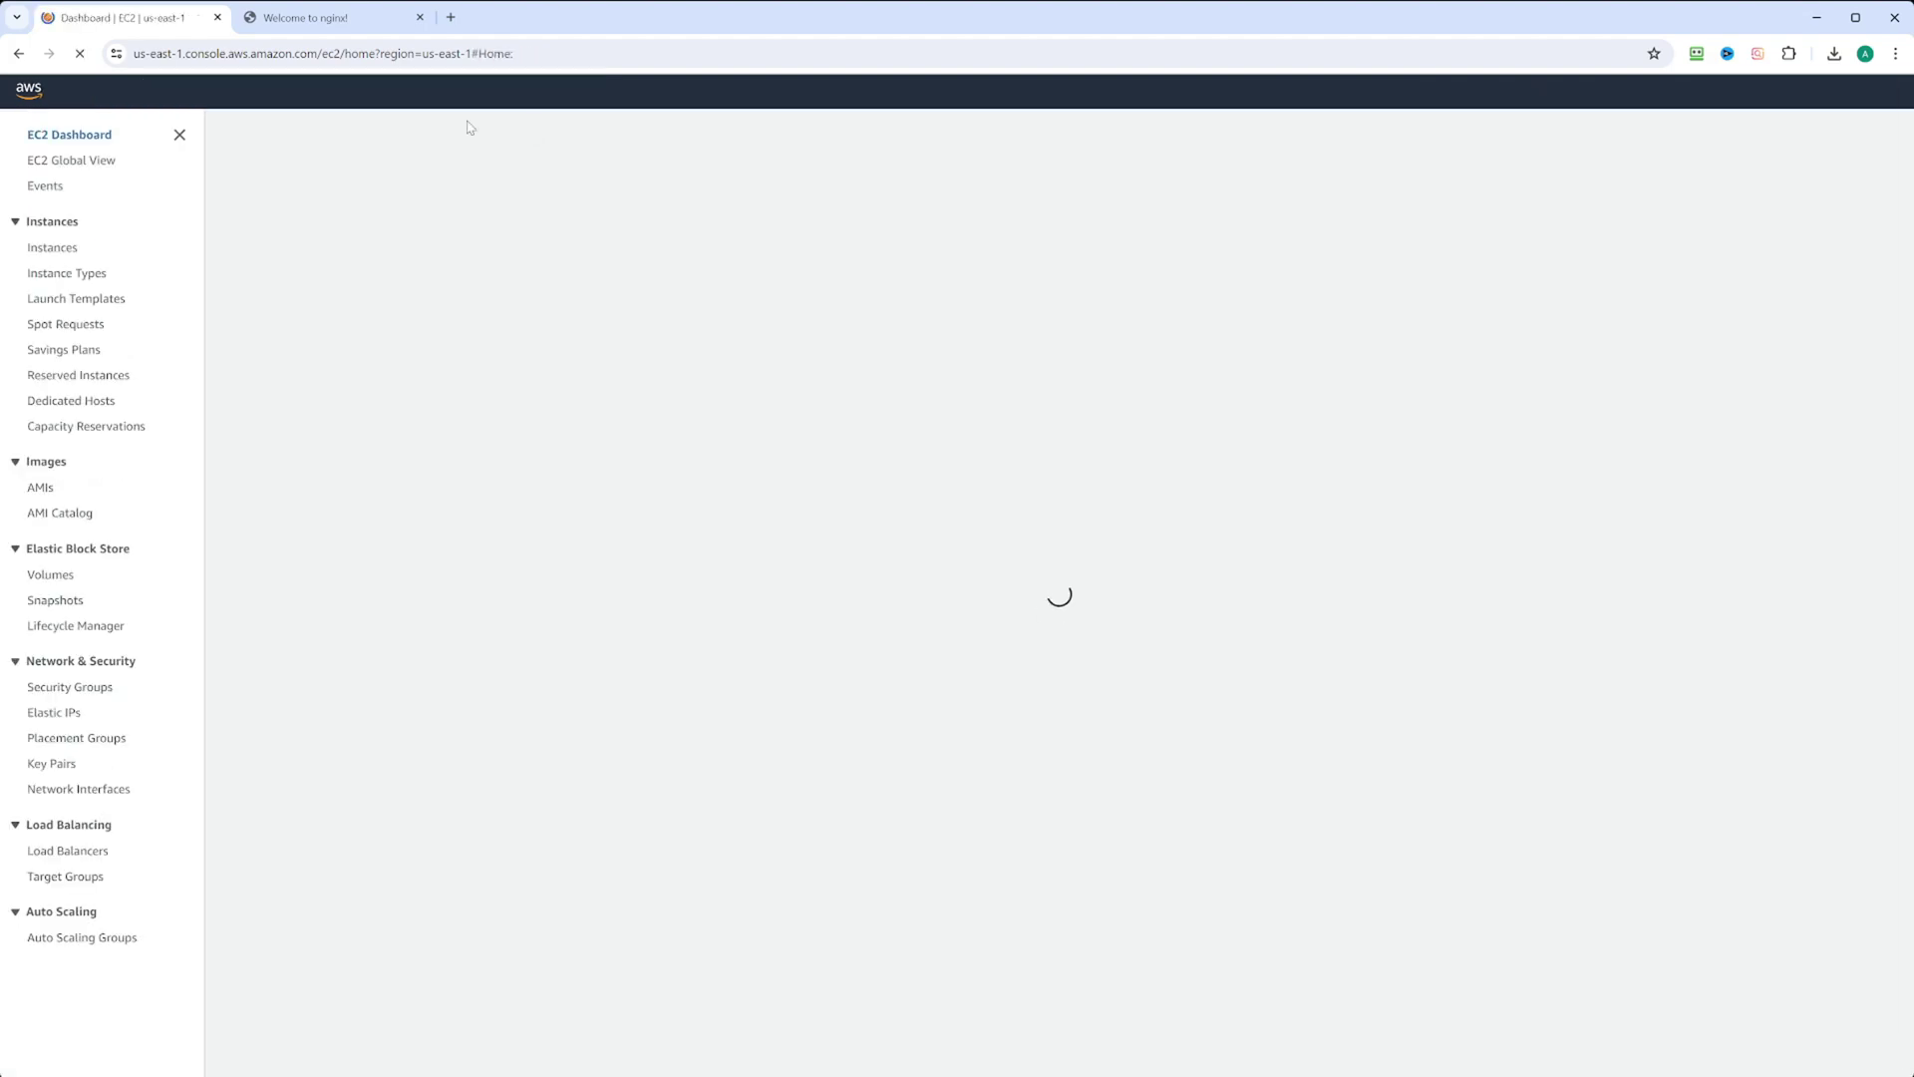
left_click(228, 280)
left_click(228, 280)
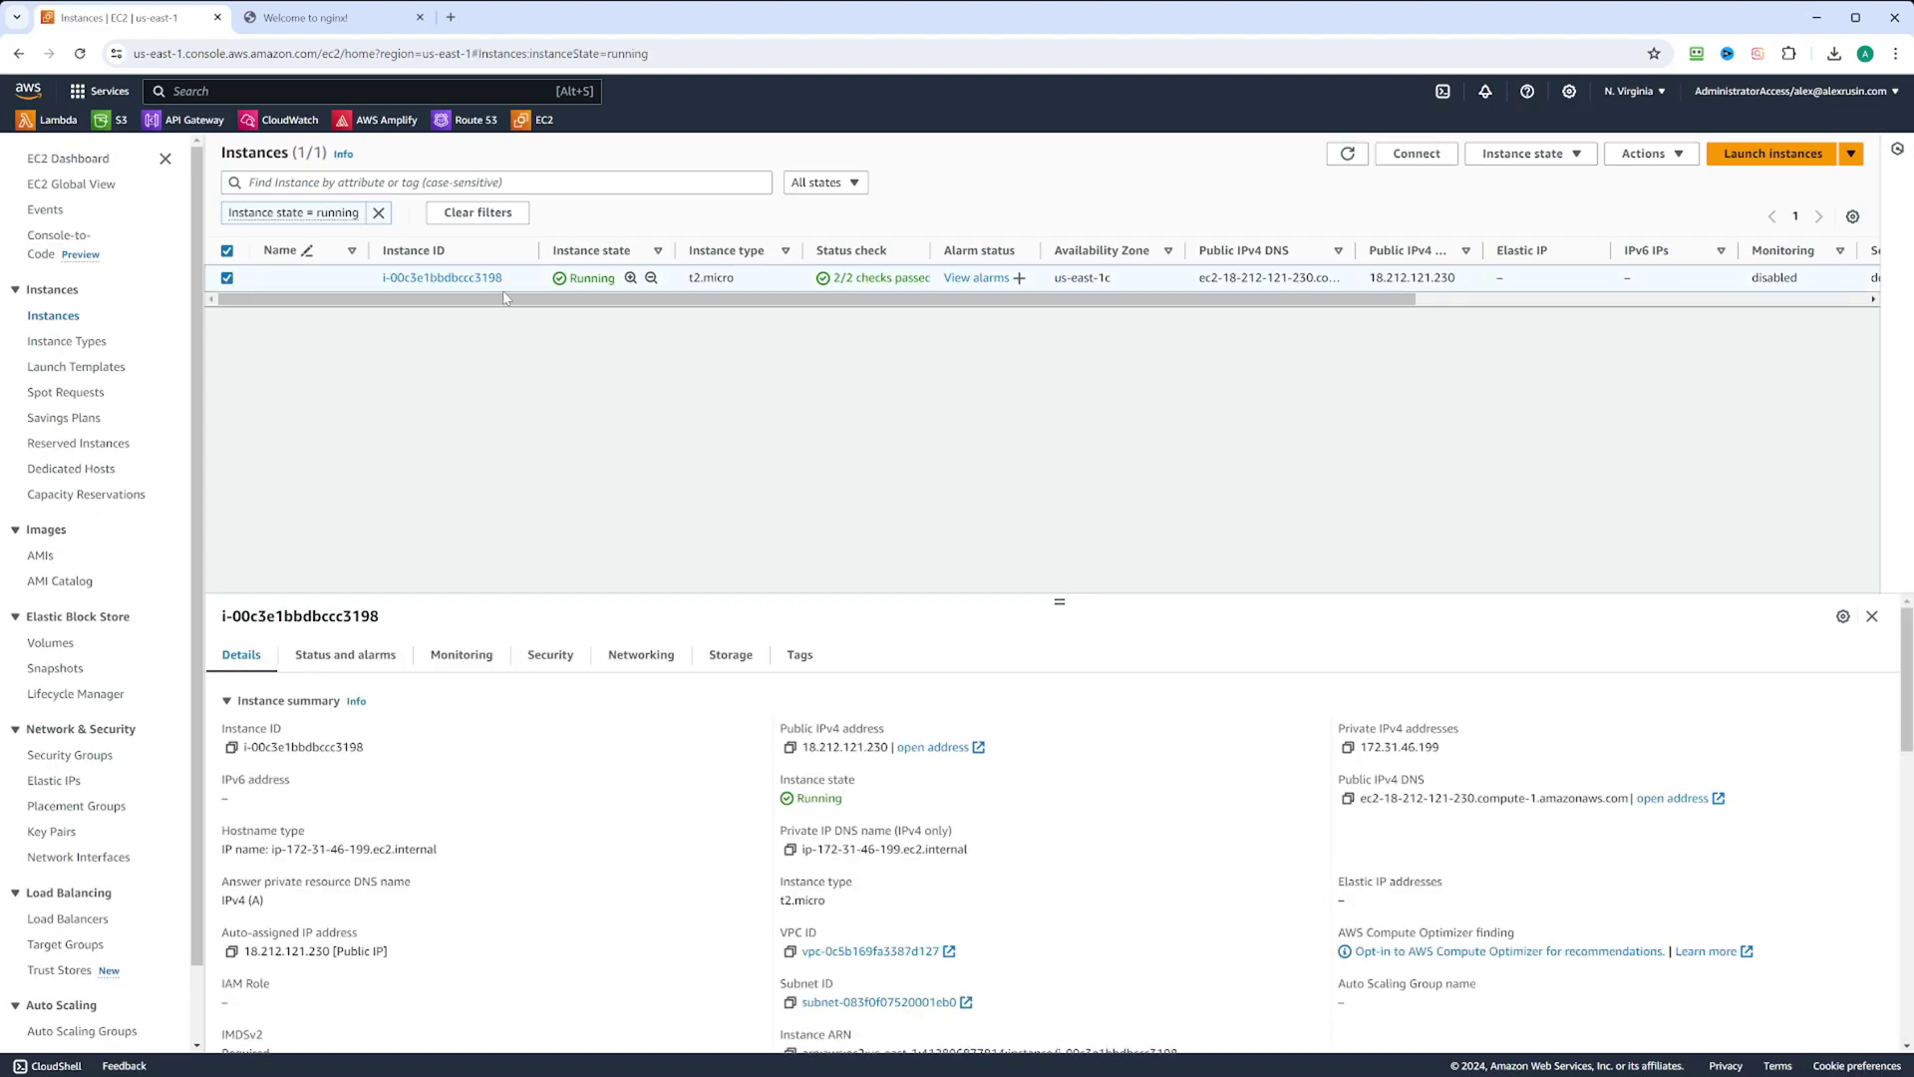
left_click(1671, 157)
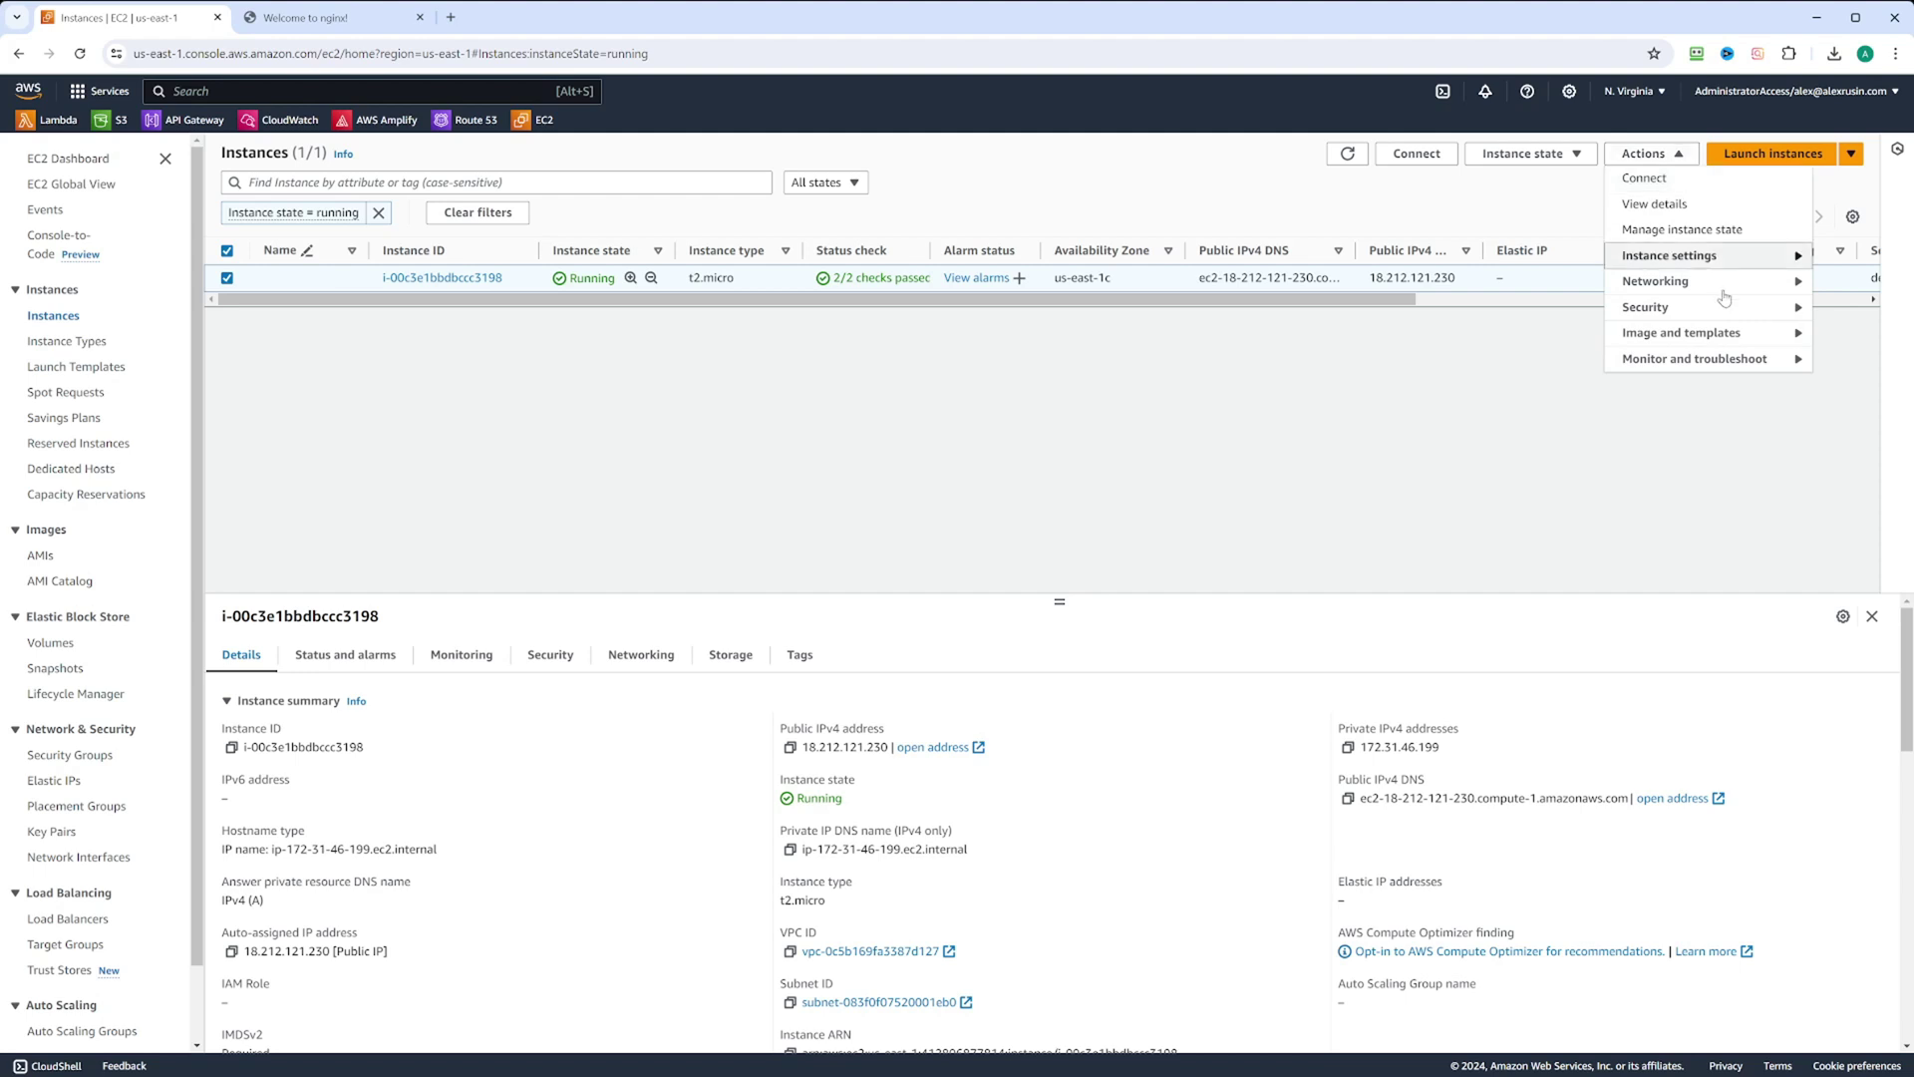
mouse_move(1720, 319)
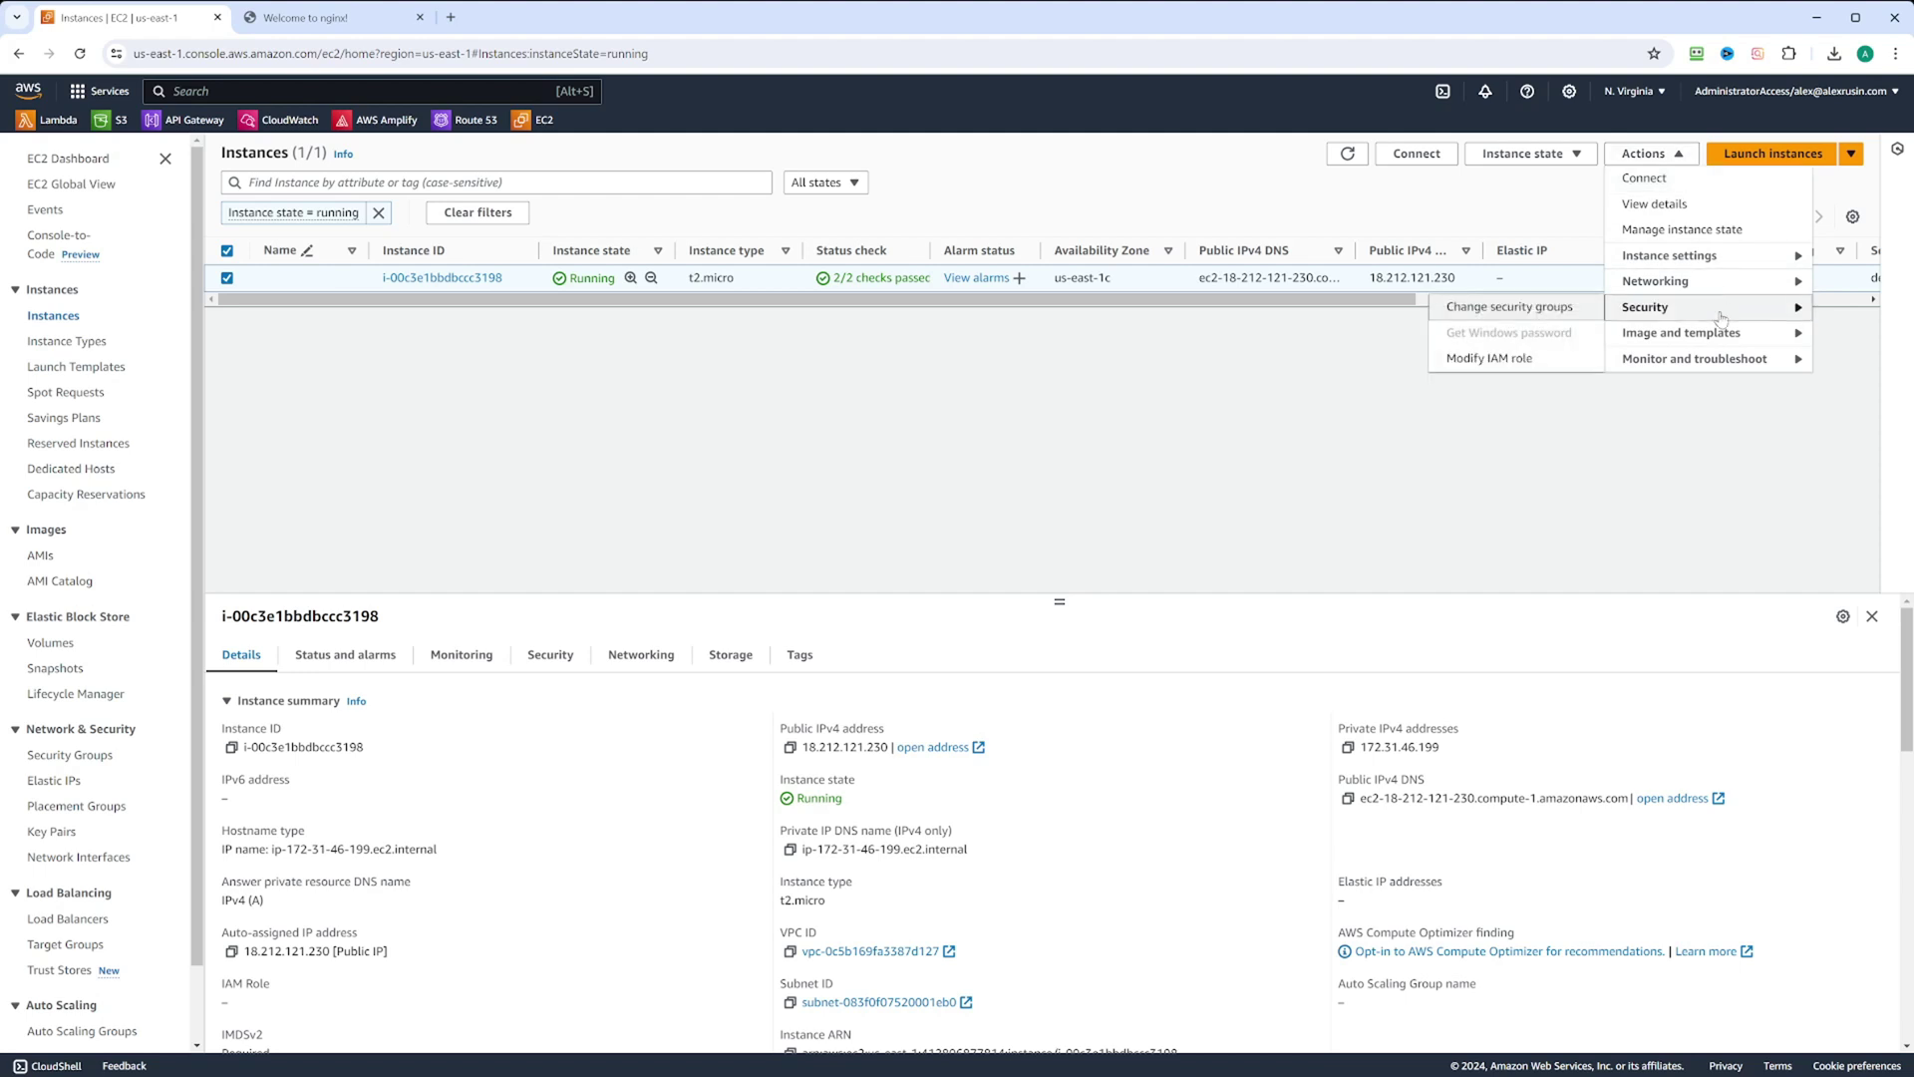
left_click(1505, 308)
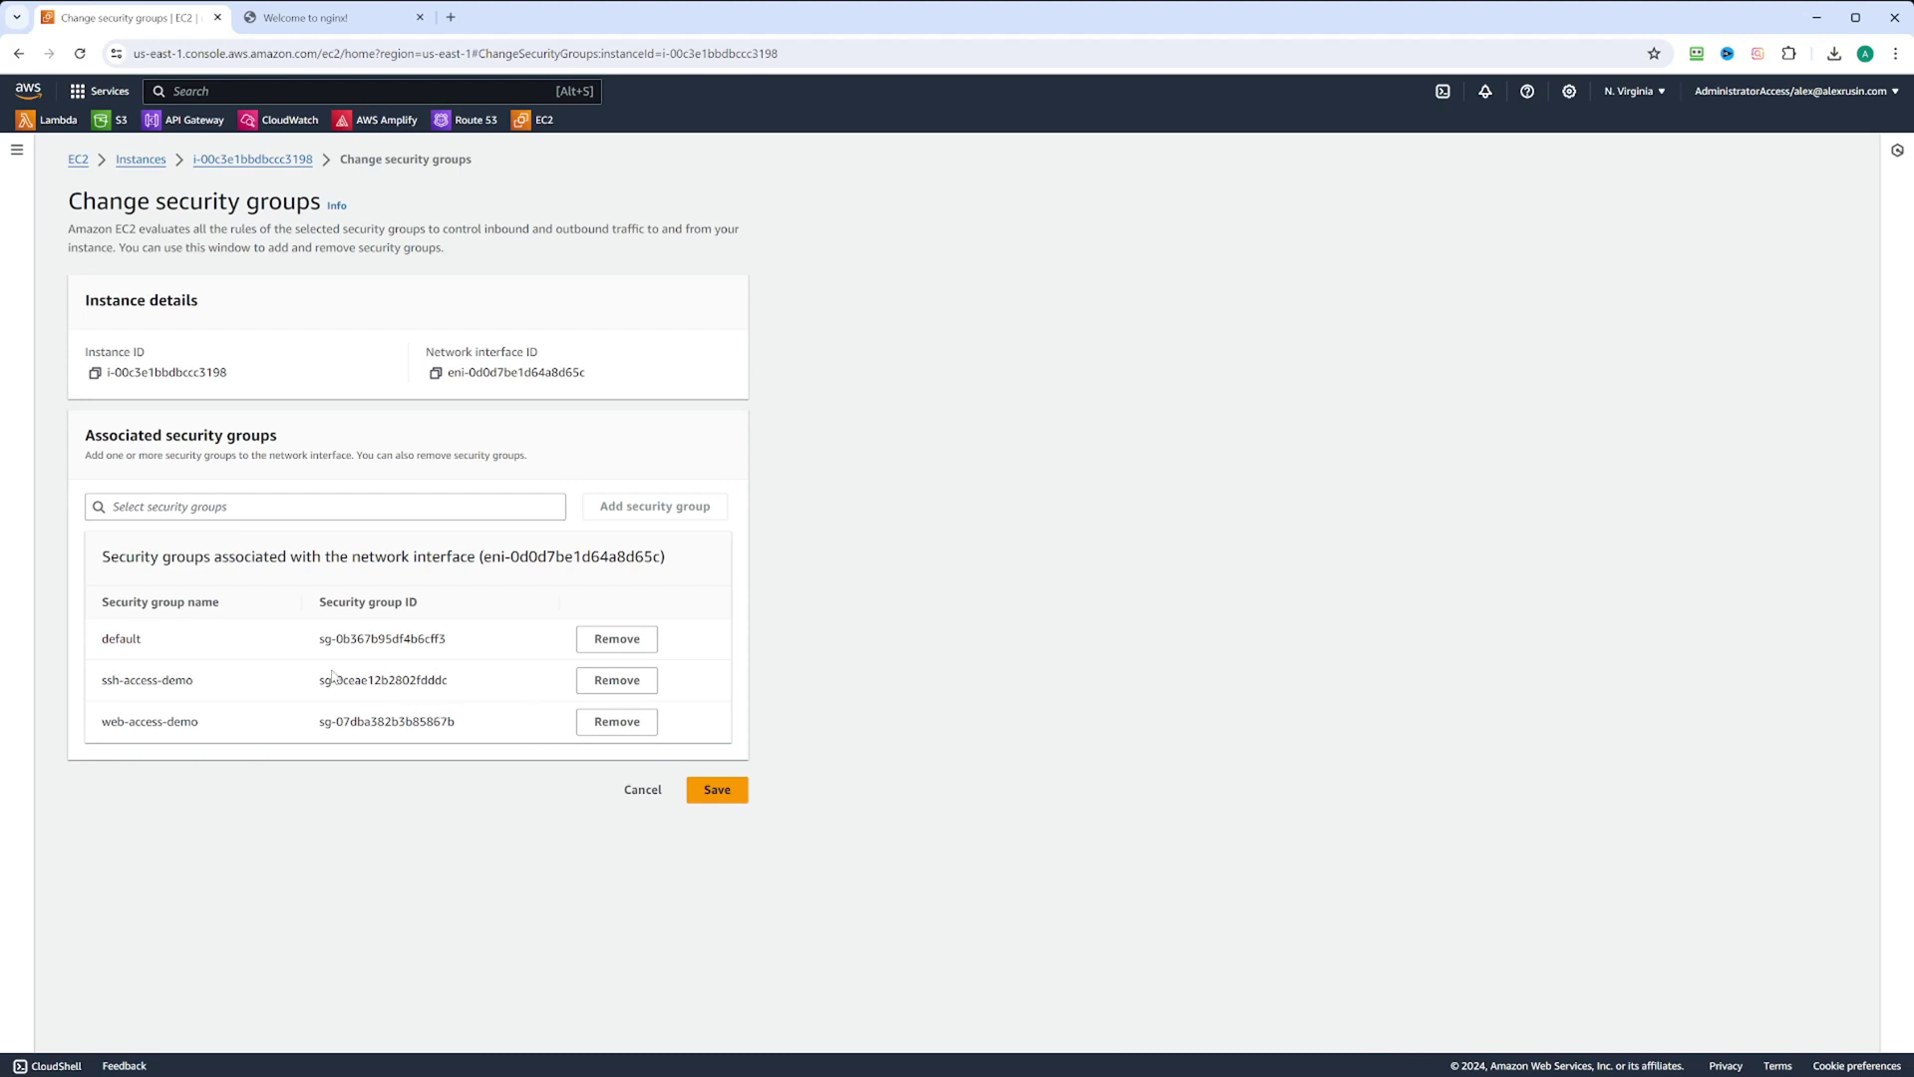
left_click(614, 681)
left_click(619, 638)
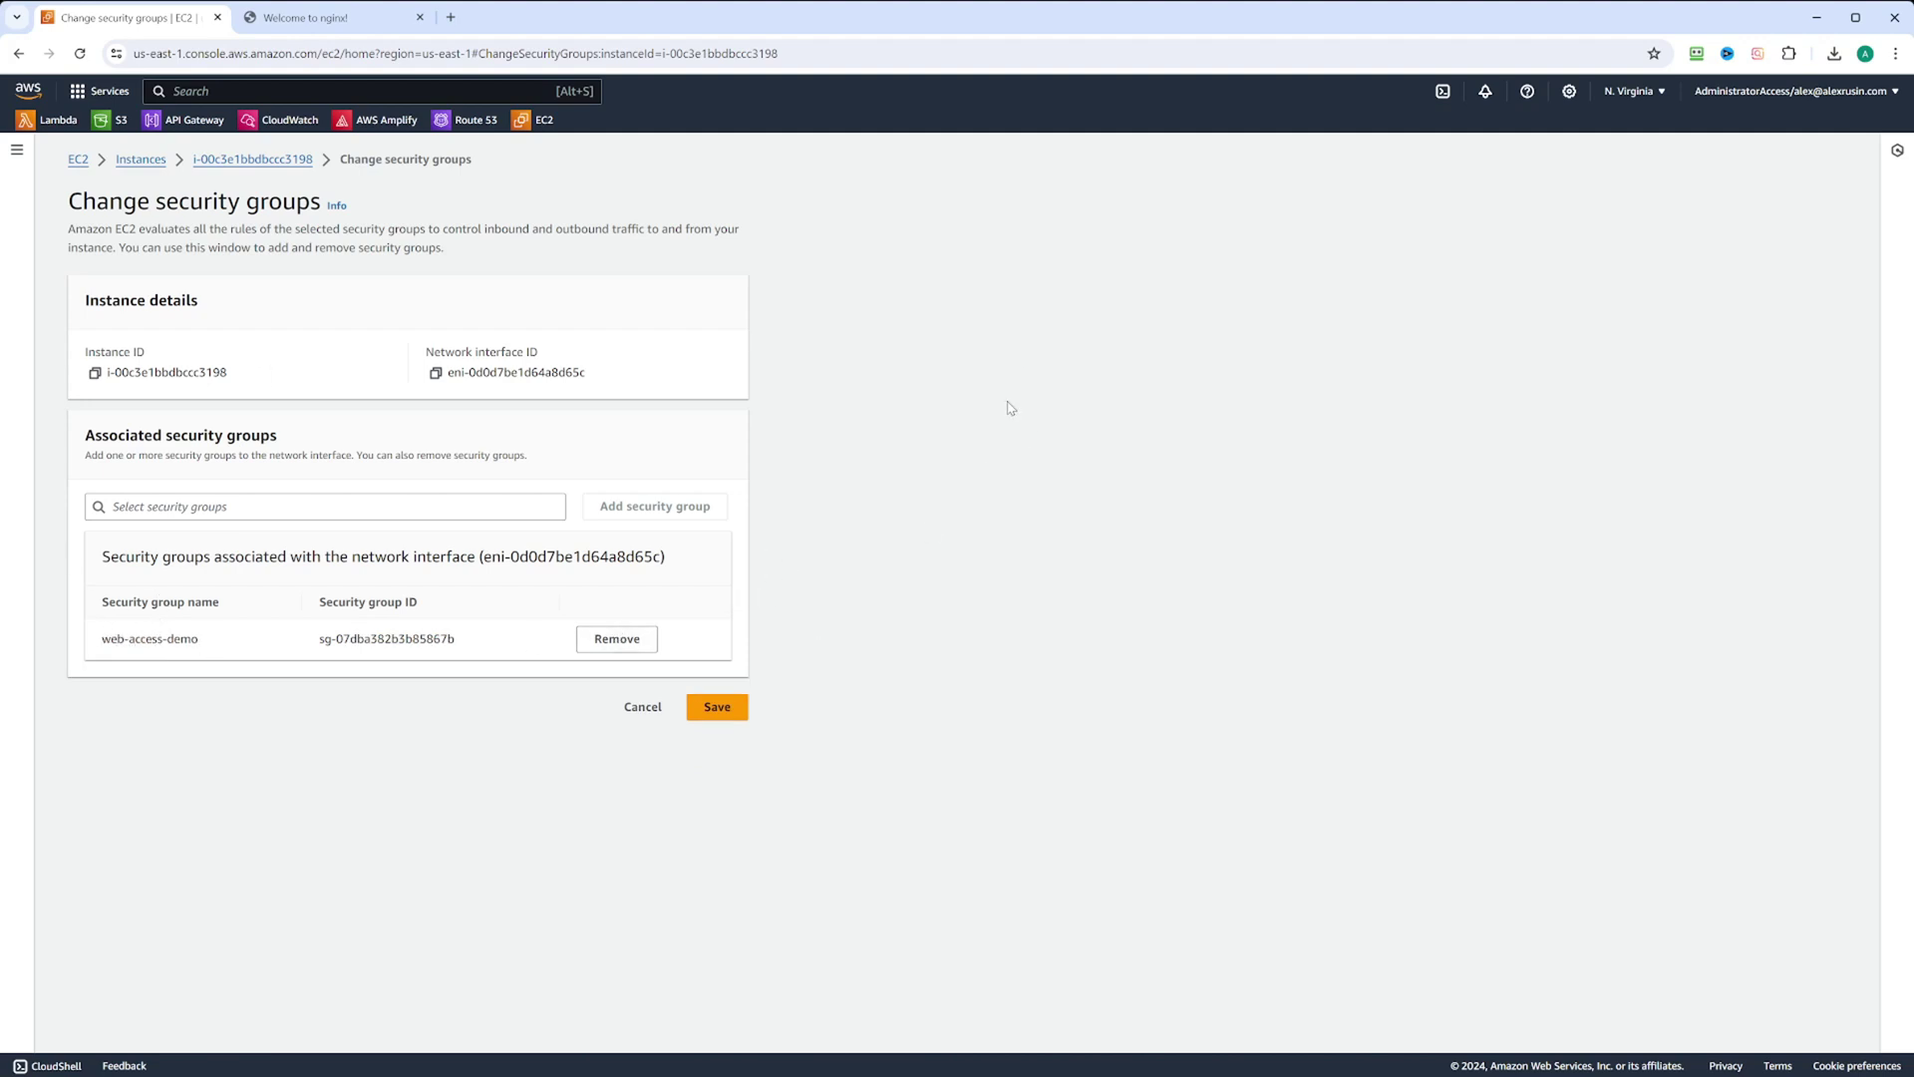
left_click(713, 707)
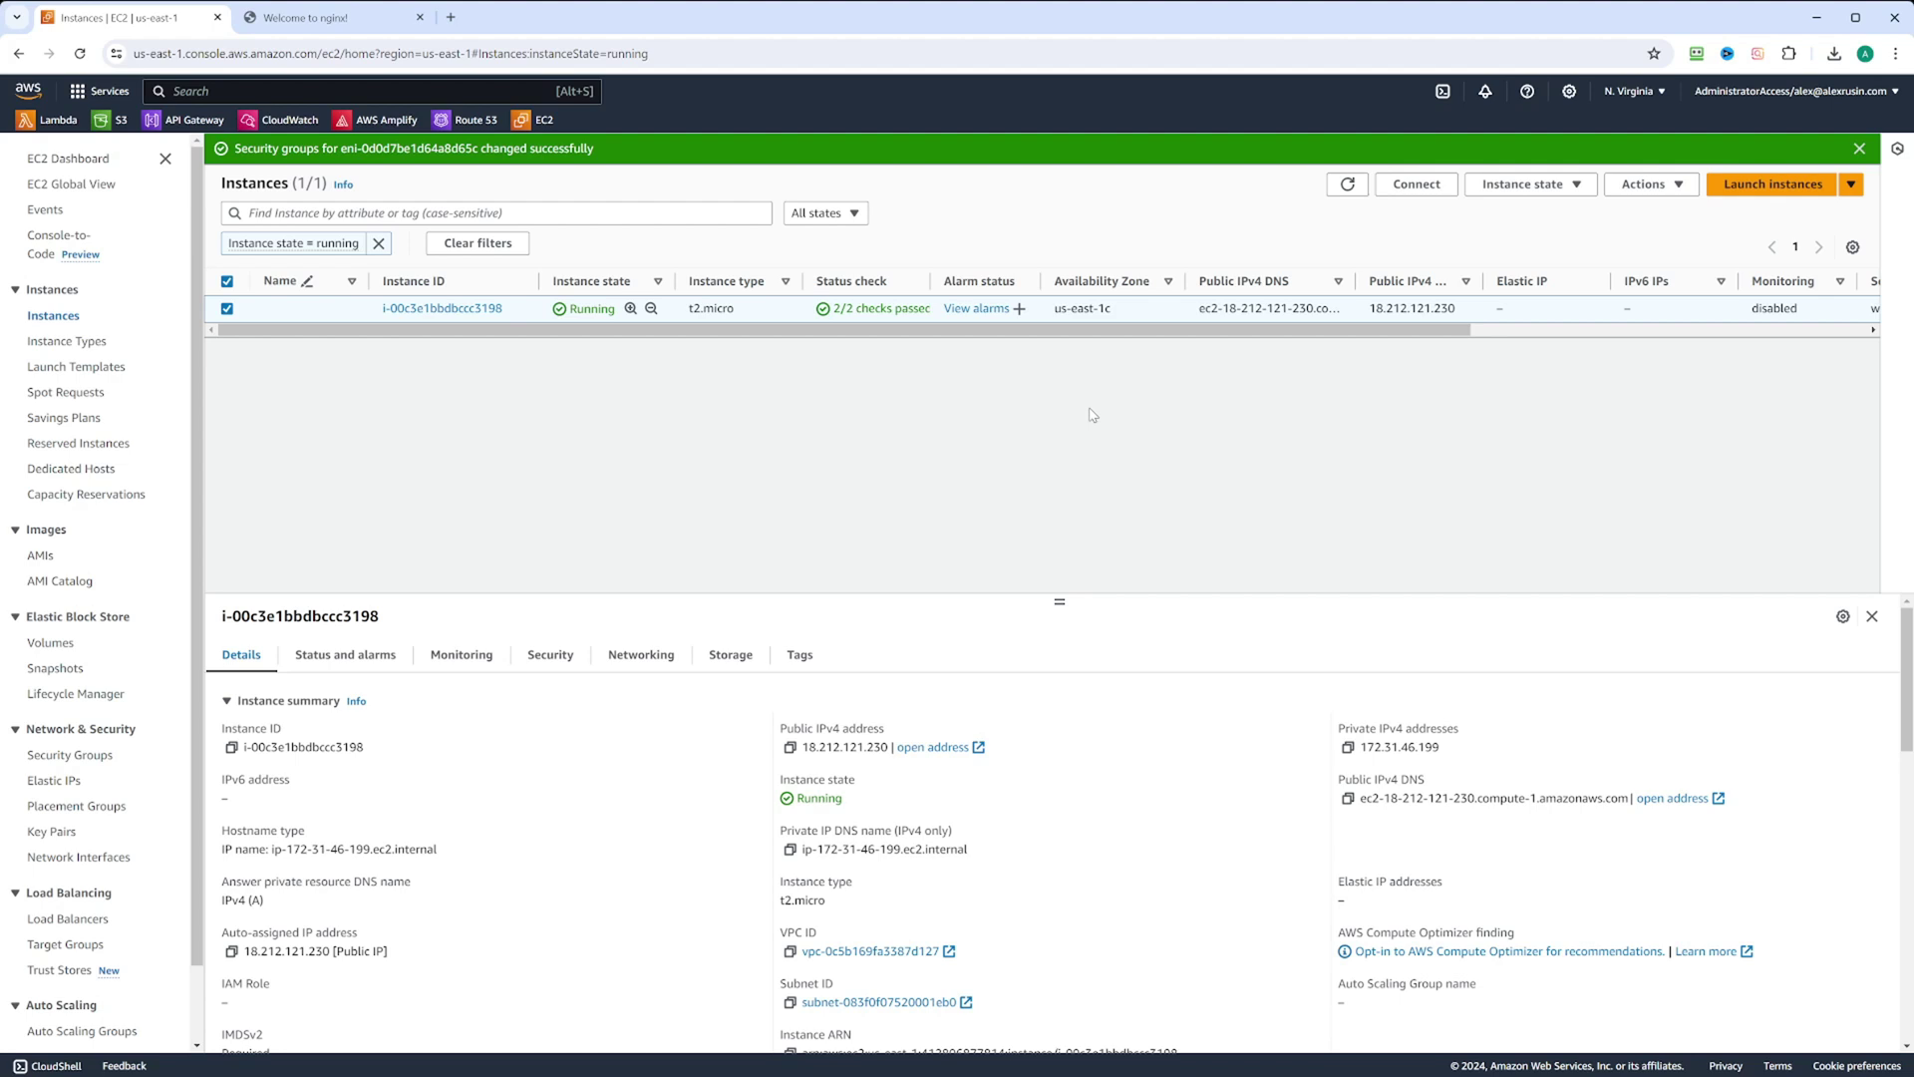
Step: Reload the nginx welcome page to test web access without outbound rules, and return to the EC2 instances
left_click(285, 19)
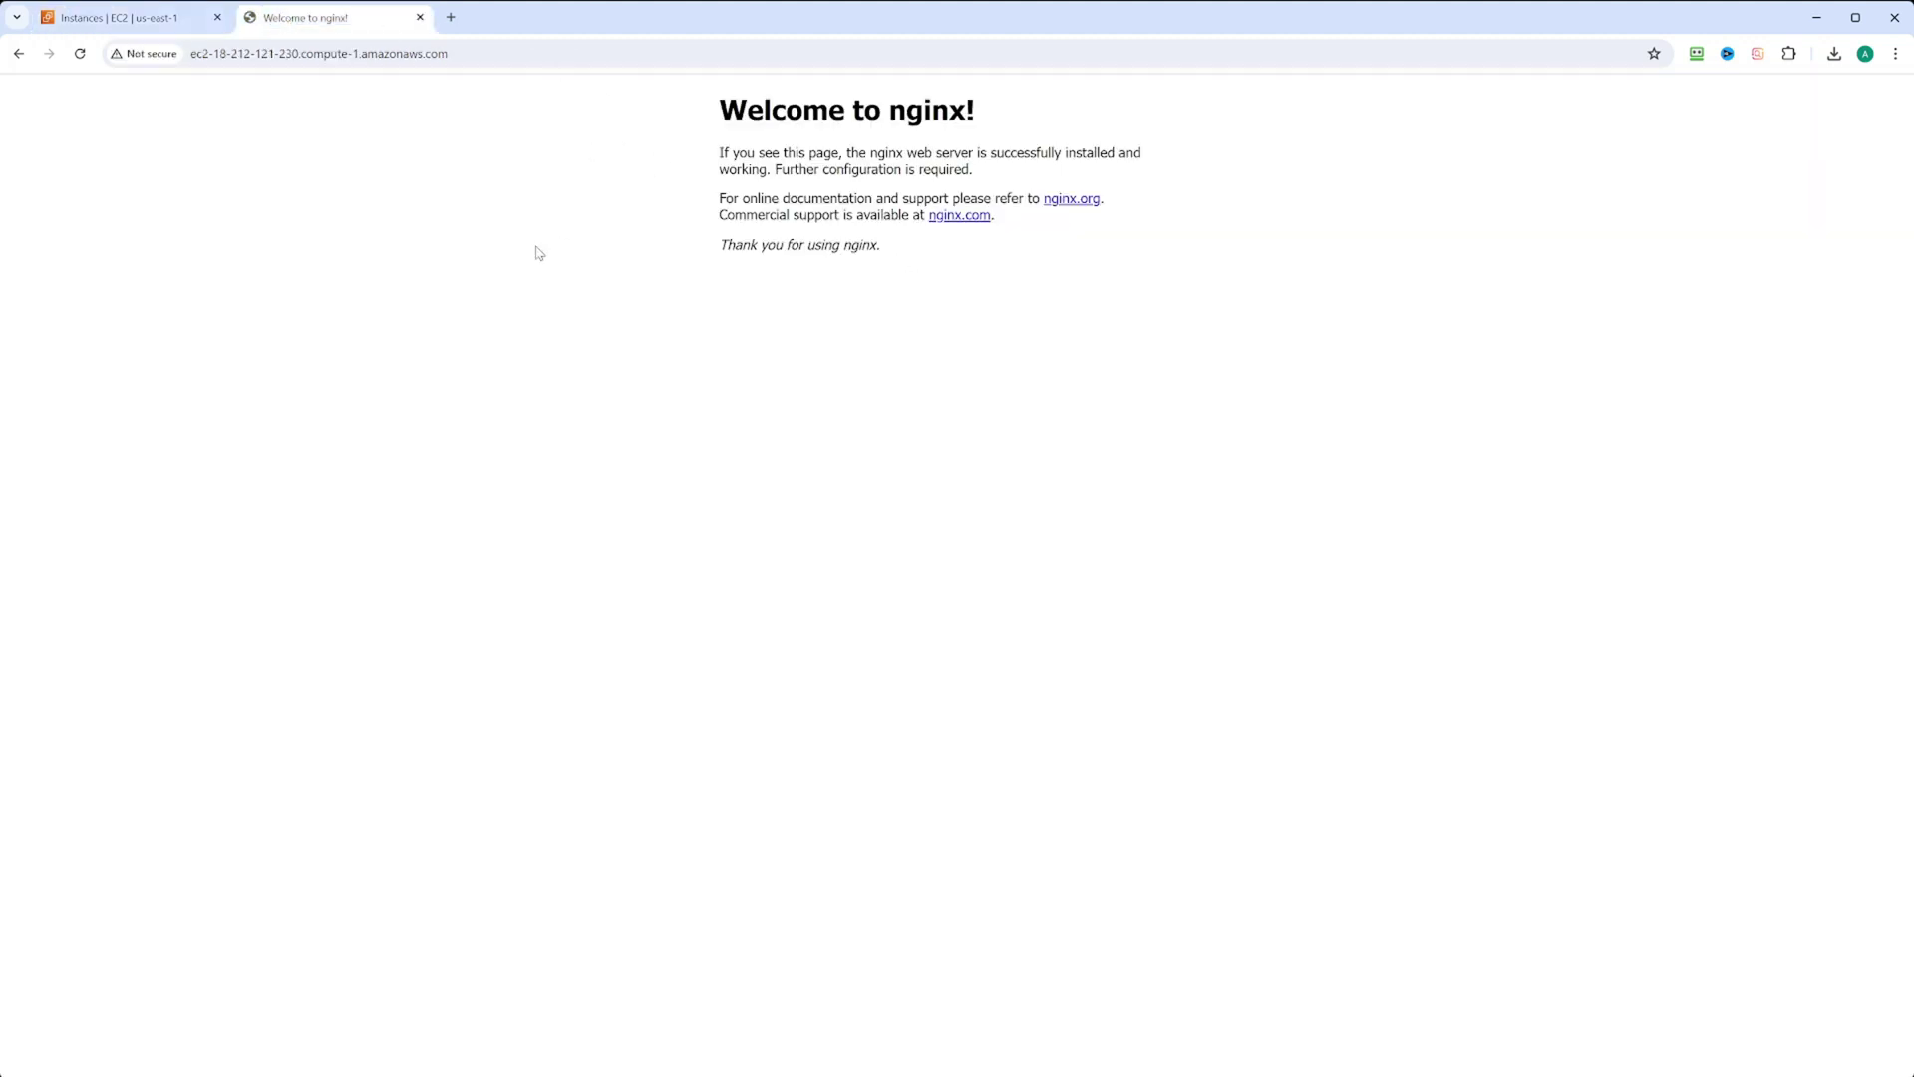
left_click(81, 55)
left_click(80, 54)
left_click(130, 18)
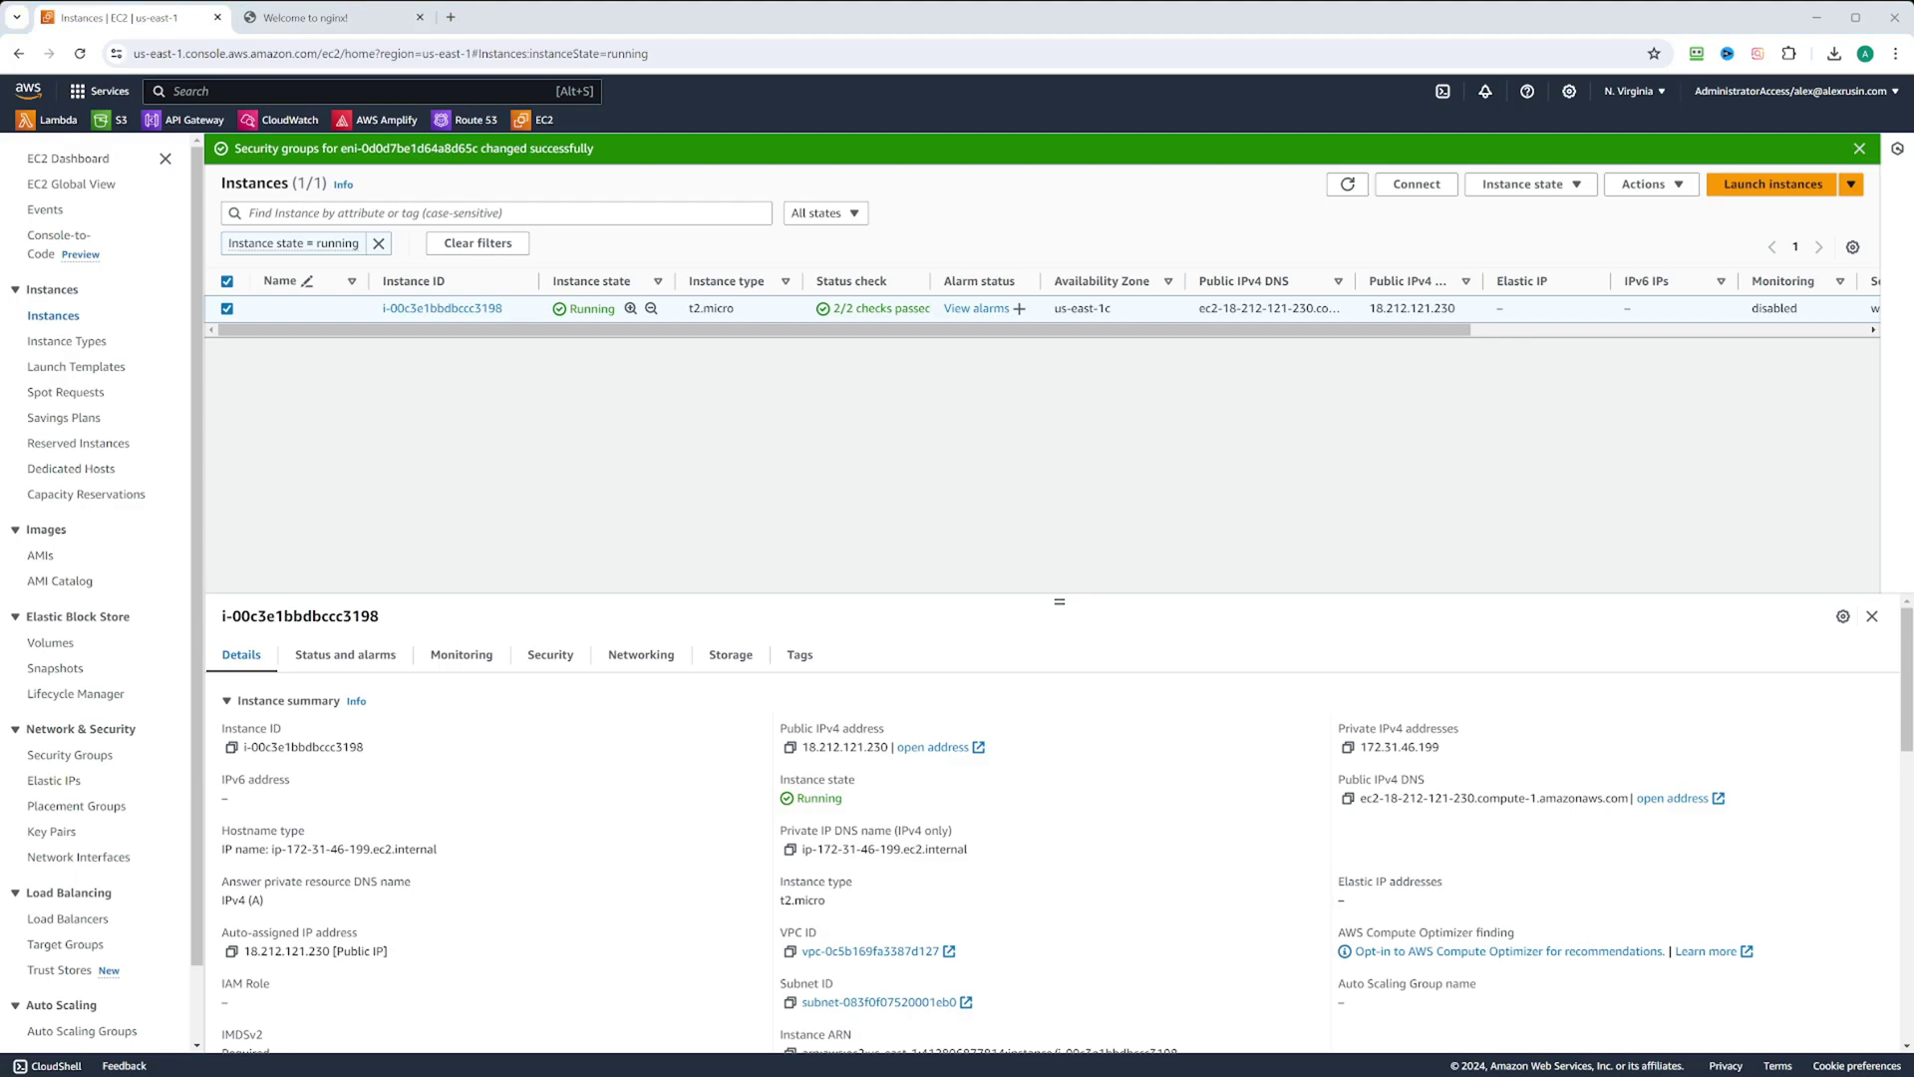